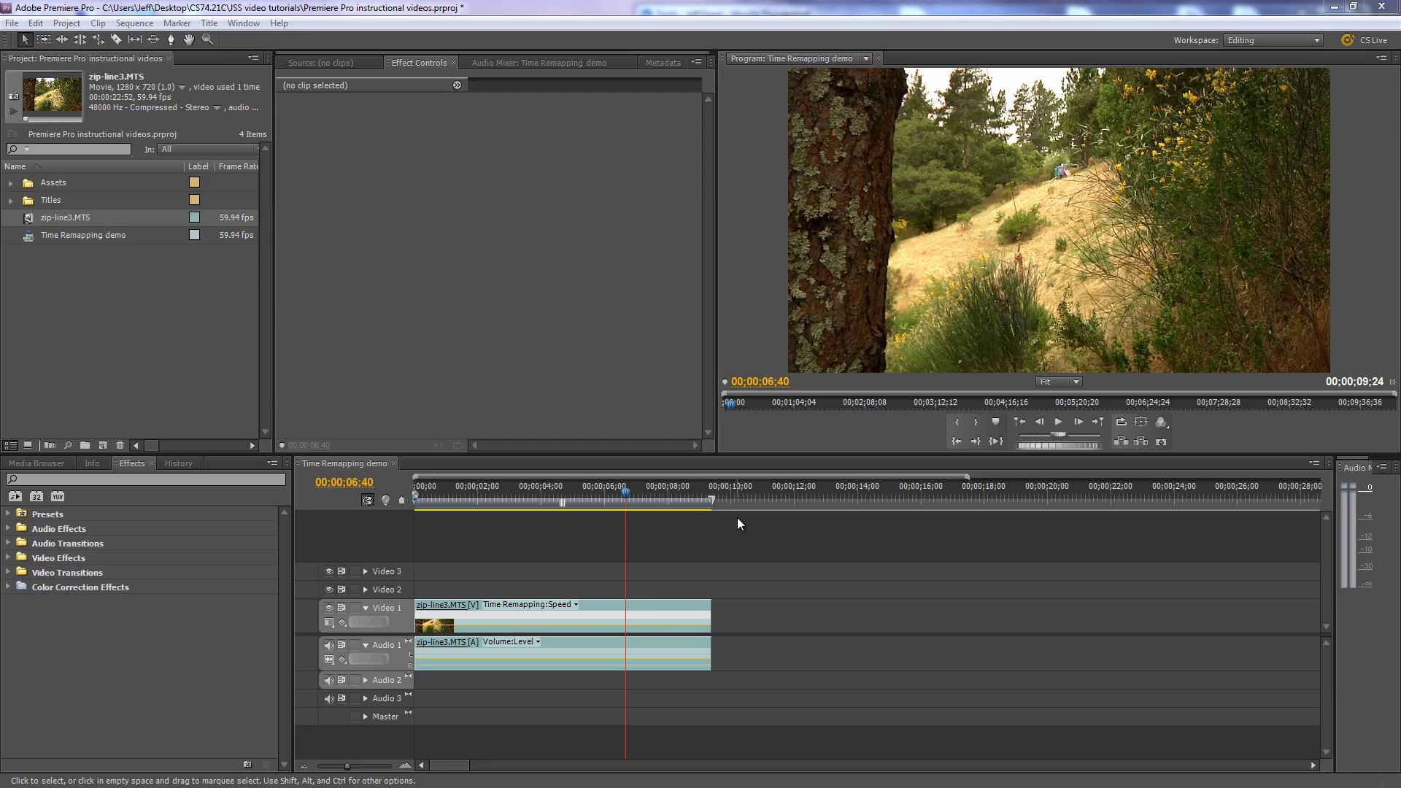
- Preview the sequence from the clip's start, then park the playhead near 03;05
drag(614, 494, 468, 502)
key(space)
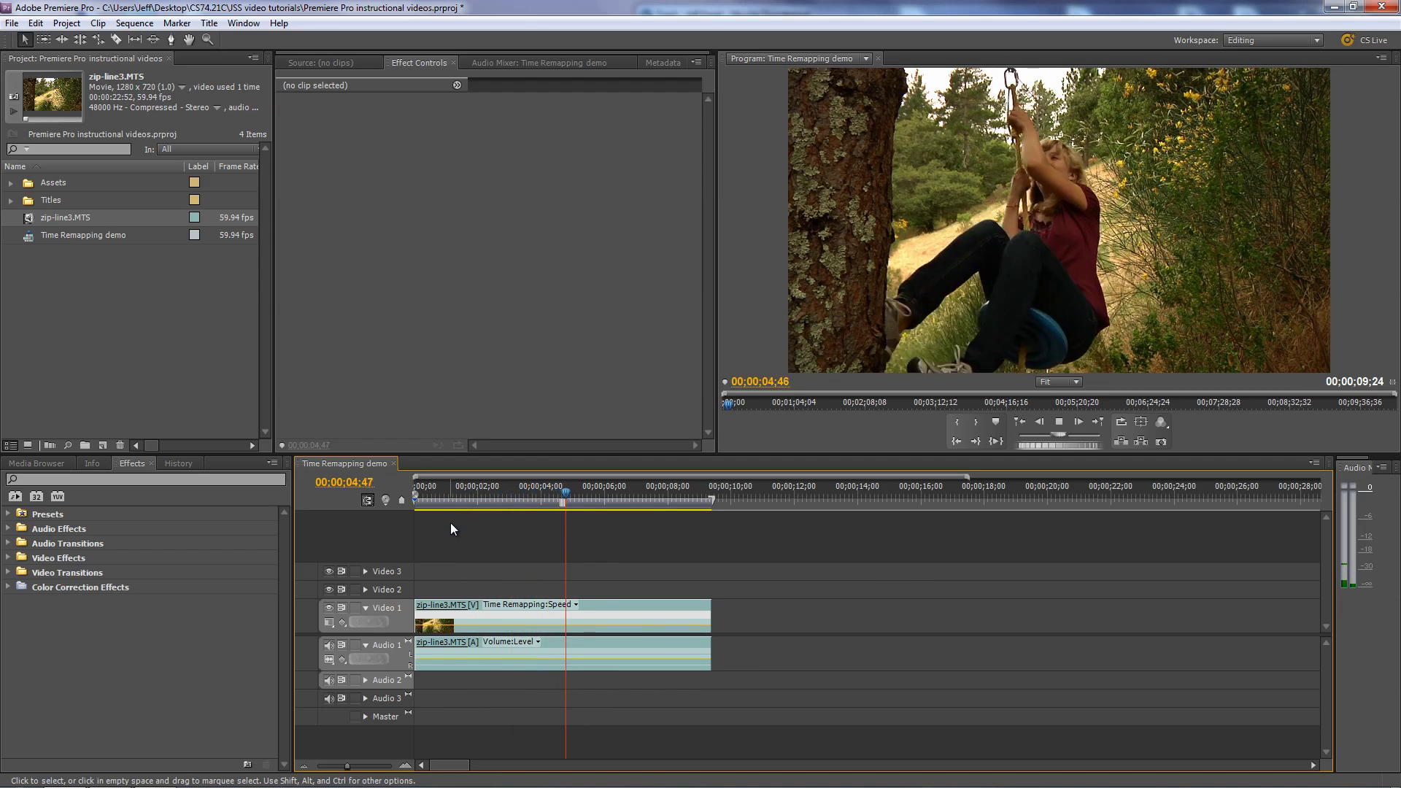
key(space)
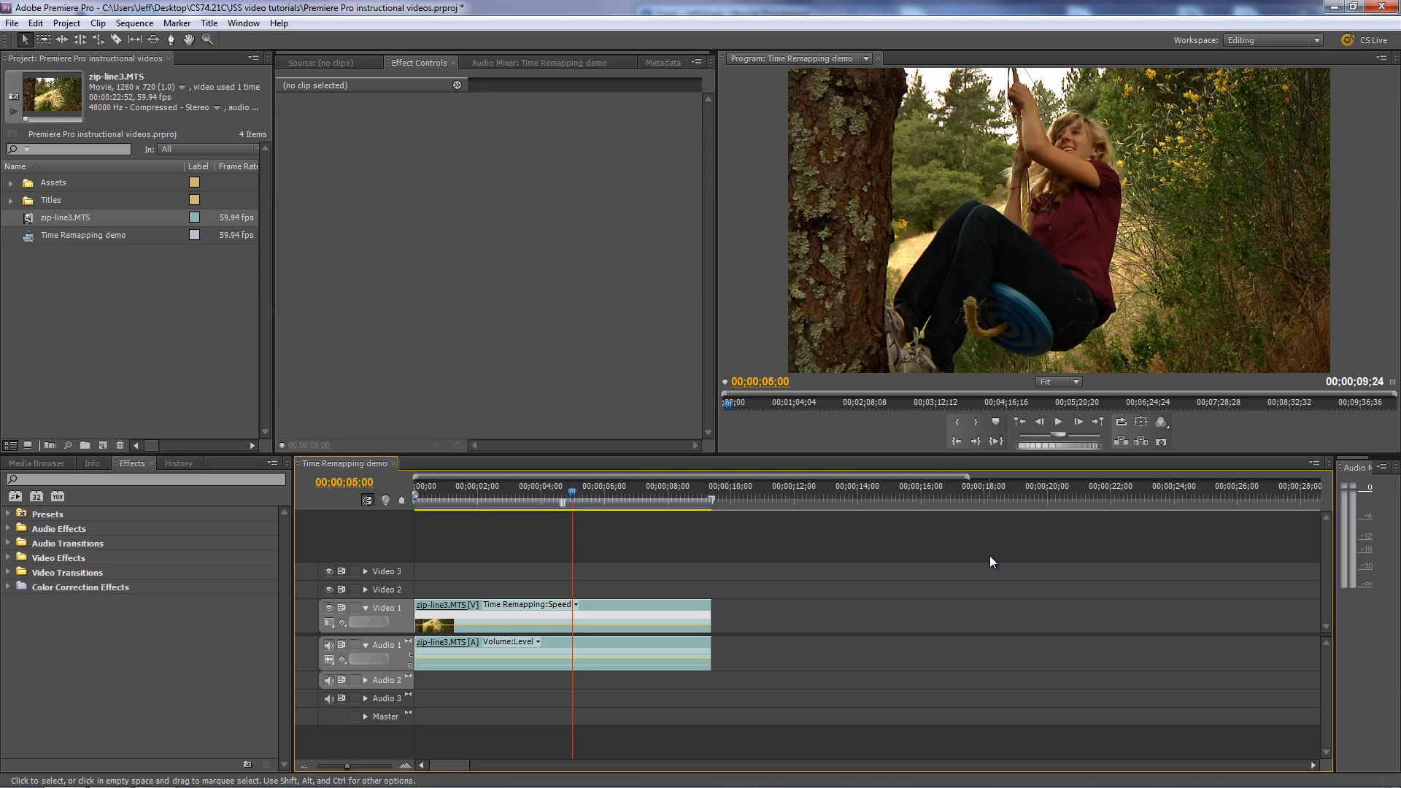
click(563, 499)
drag(563, 501, 508, 489)
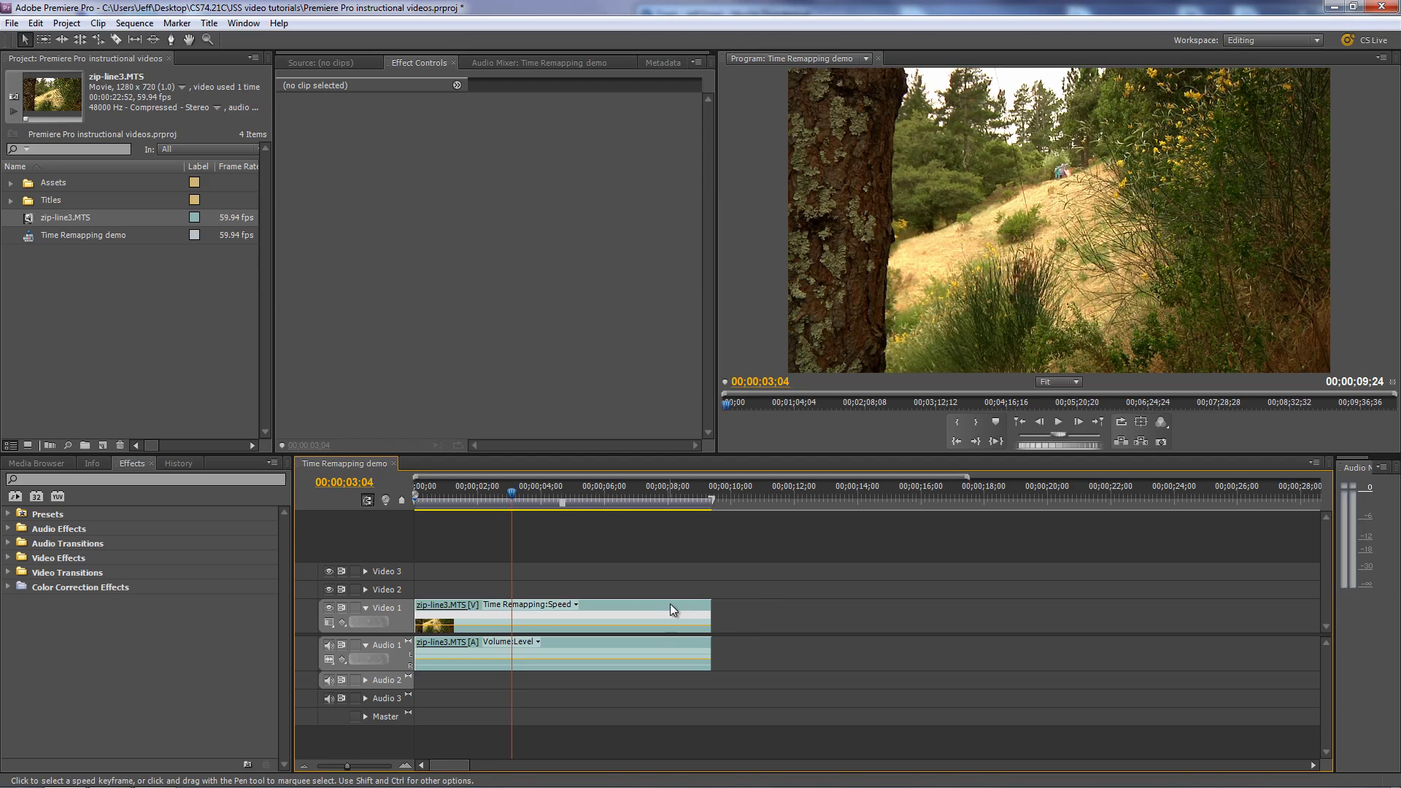
- Select zip-line3.MTS and compare right-click menus across panels, ending on the clip's menu
click(605, 613)
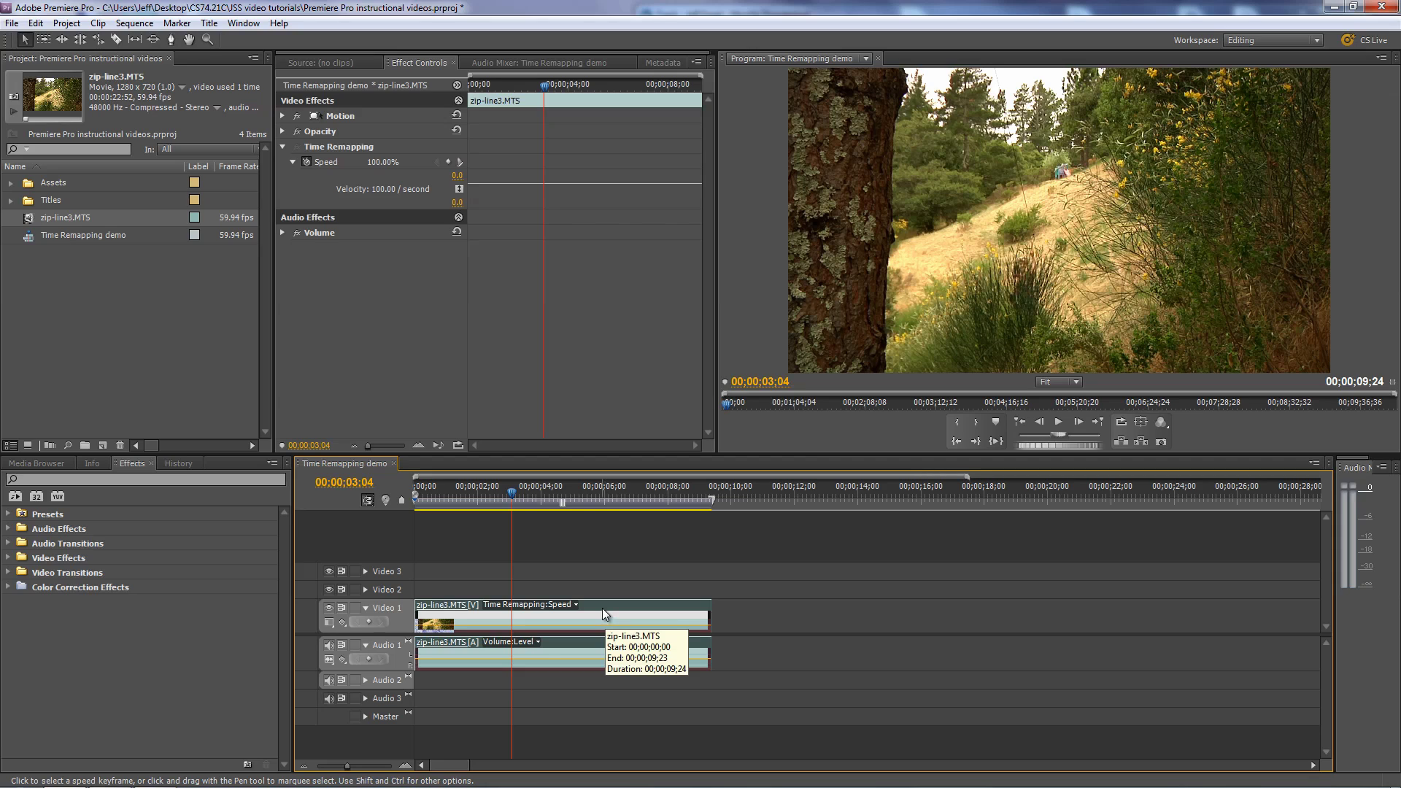
right_click(602, 609)
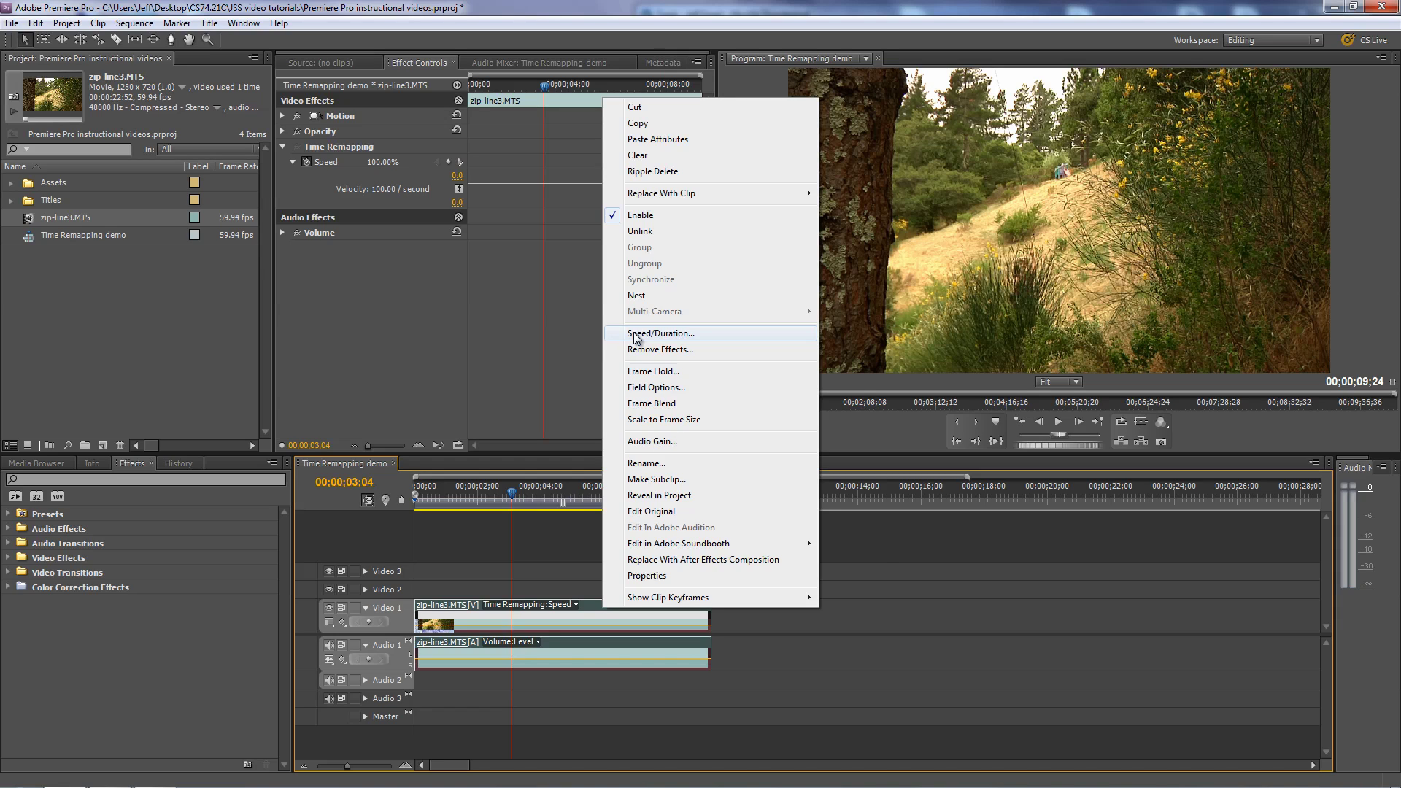
click(879, 549)
right_click(952, 254)
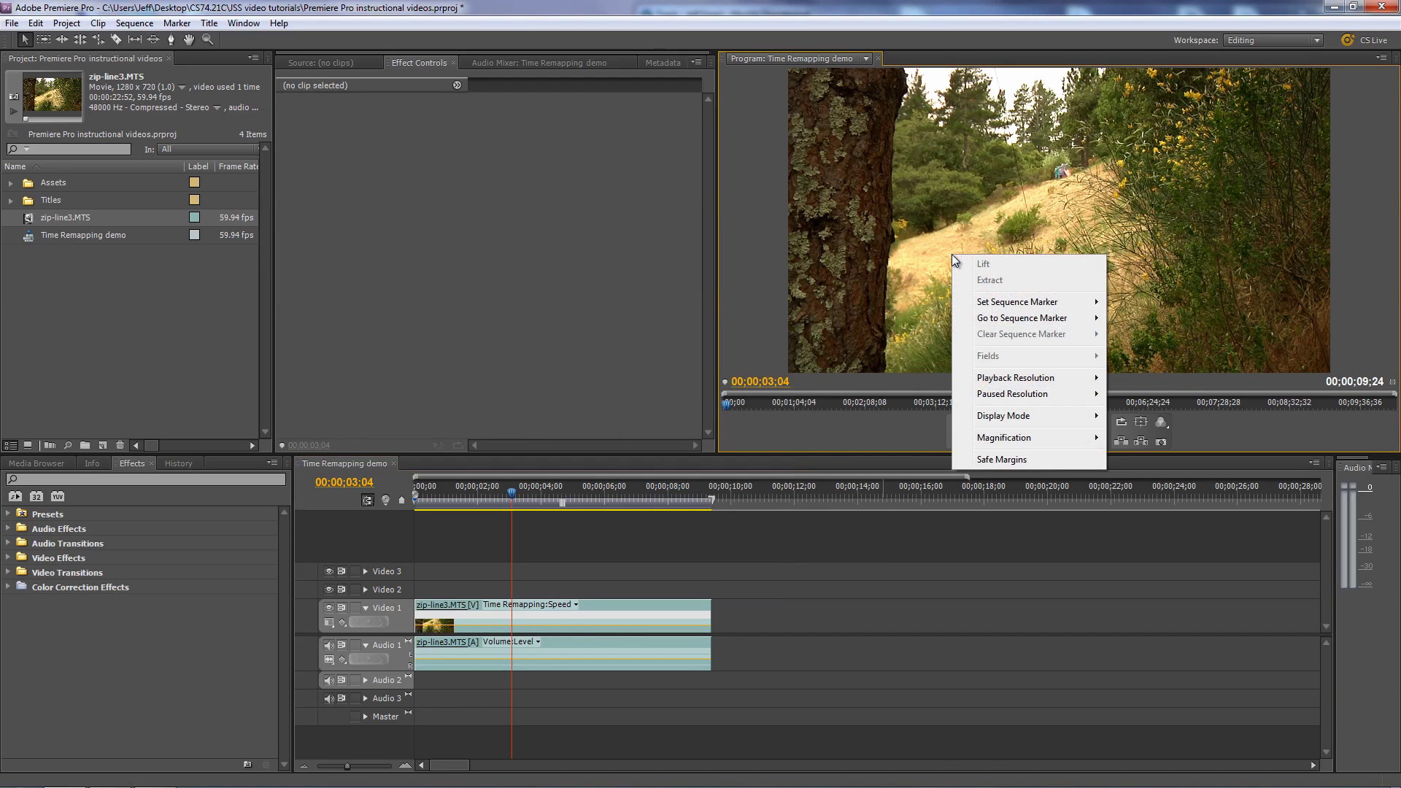
right_click(420, 246)
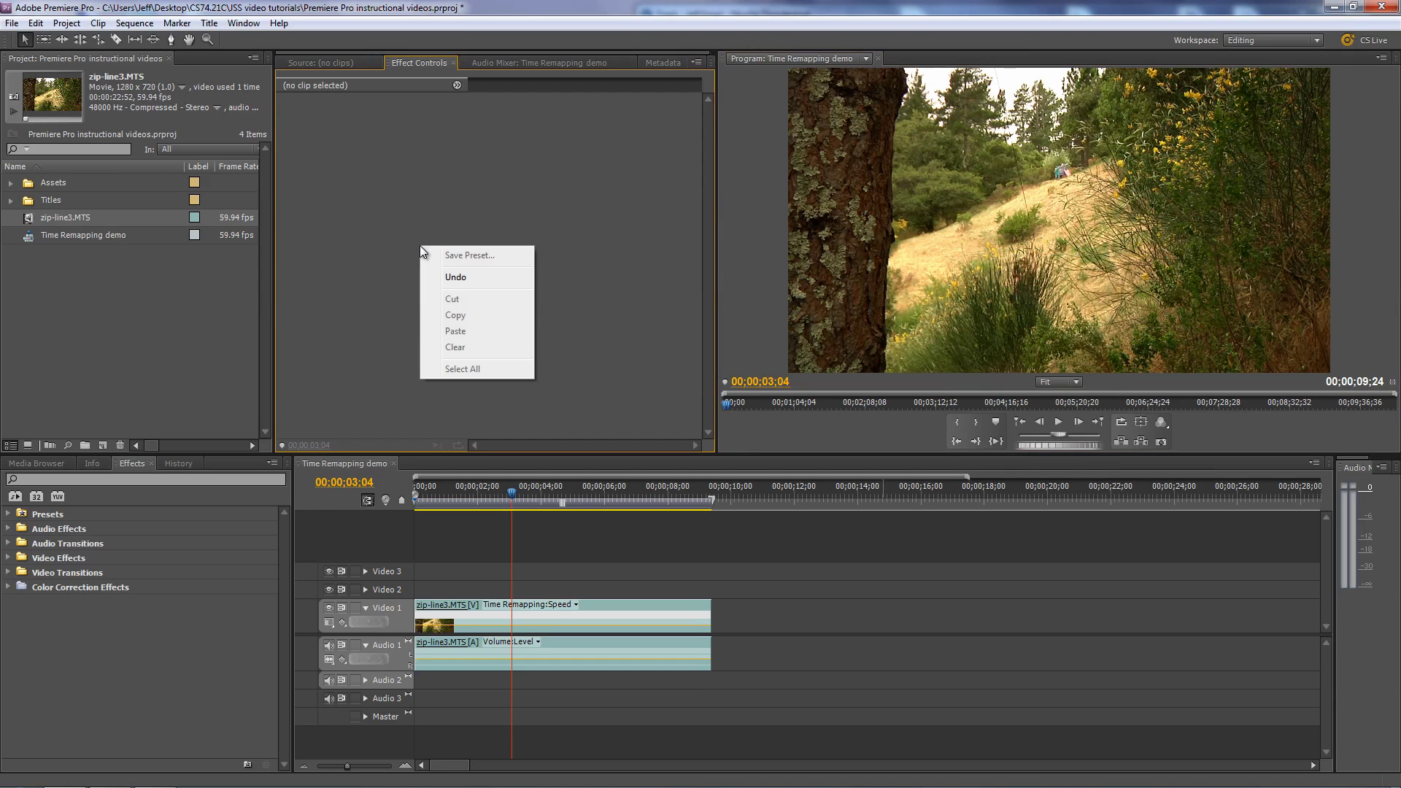
right_click(171, 271)
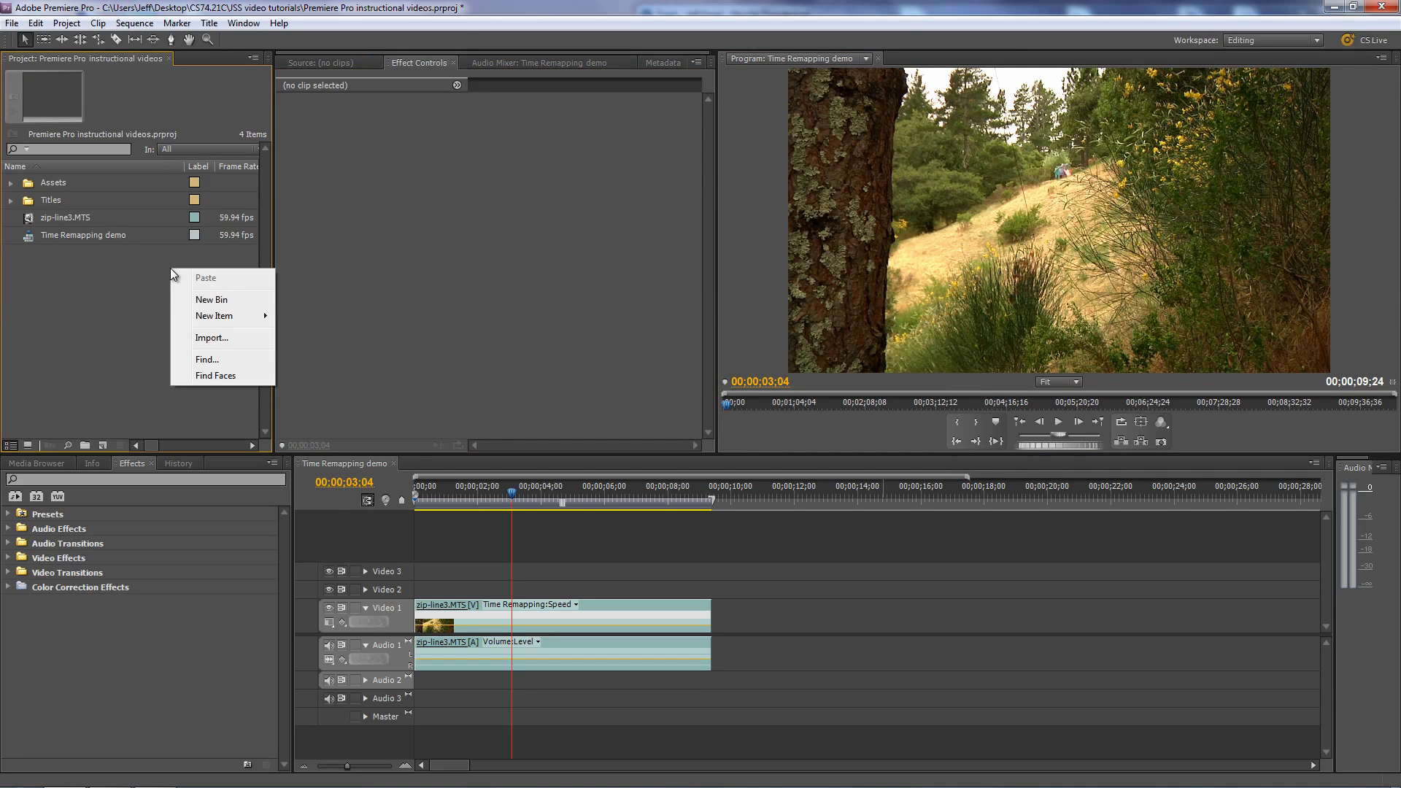
right_click(195, 661)
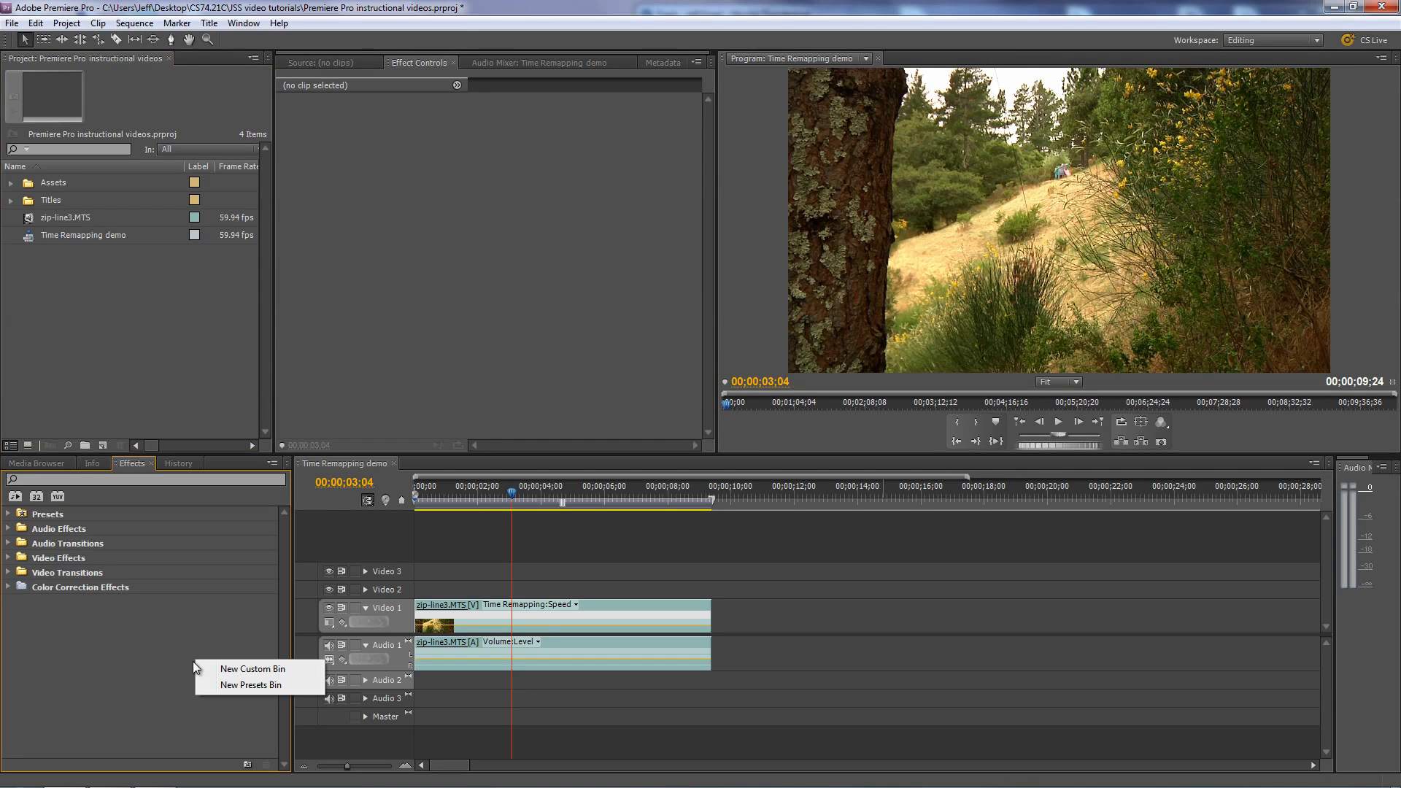
right_click(618, 616)
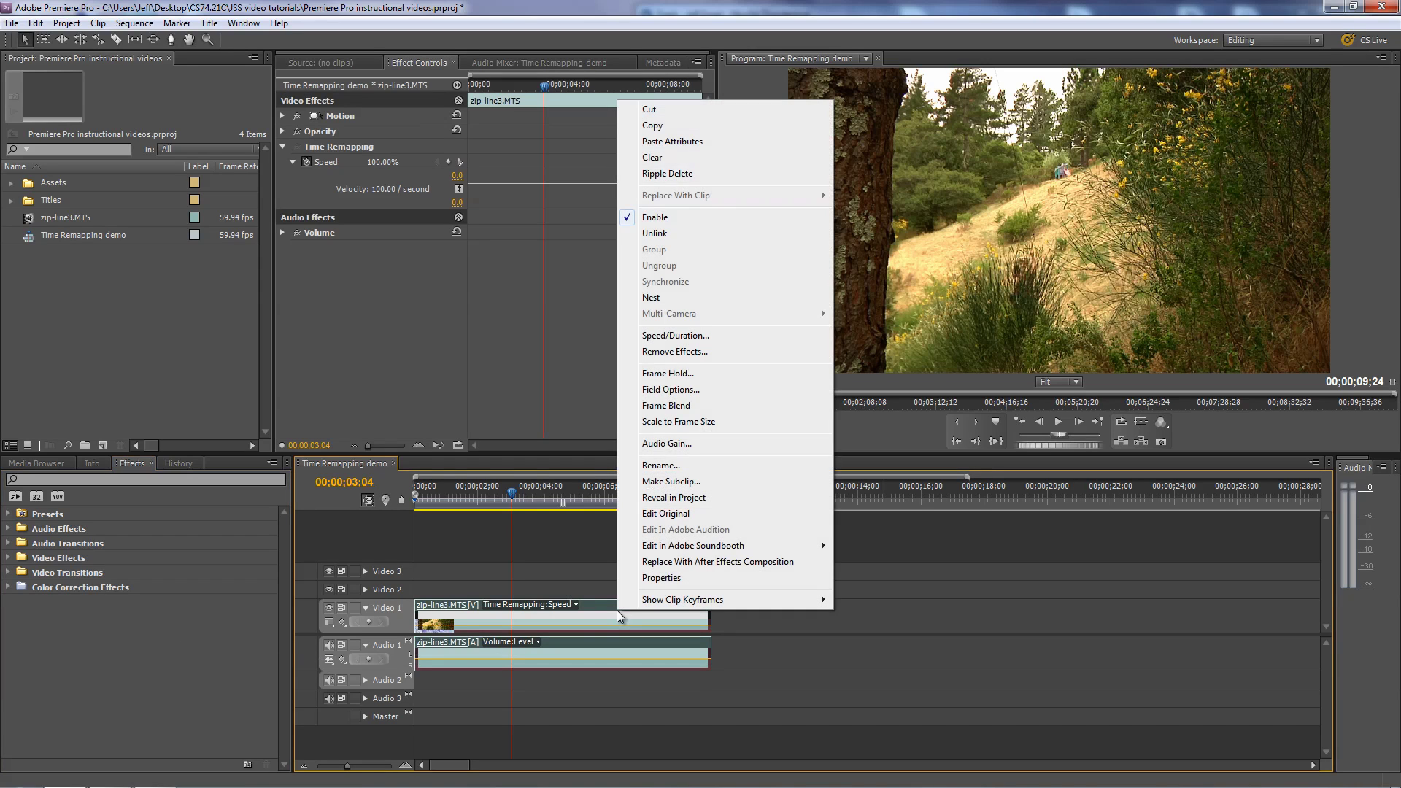
- Set zip-line3.MTS to 25% speed in the Clip Speed / Duration dialog
click(692, 339)
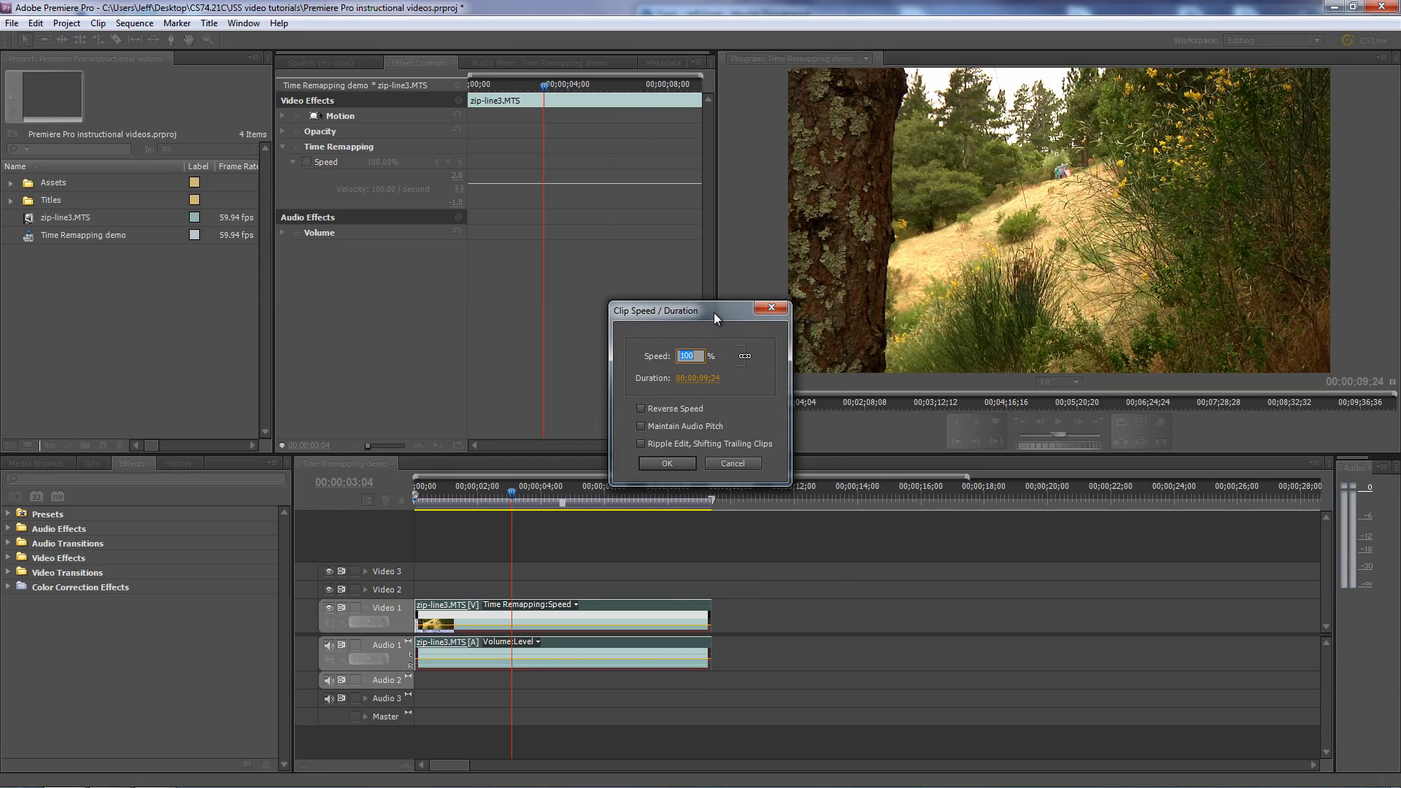
drag(714, 313, 721, 275)
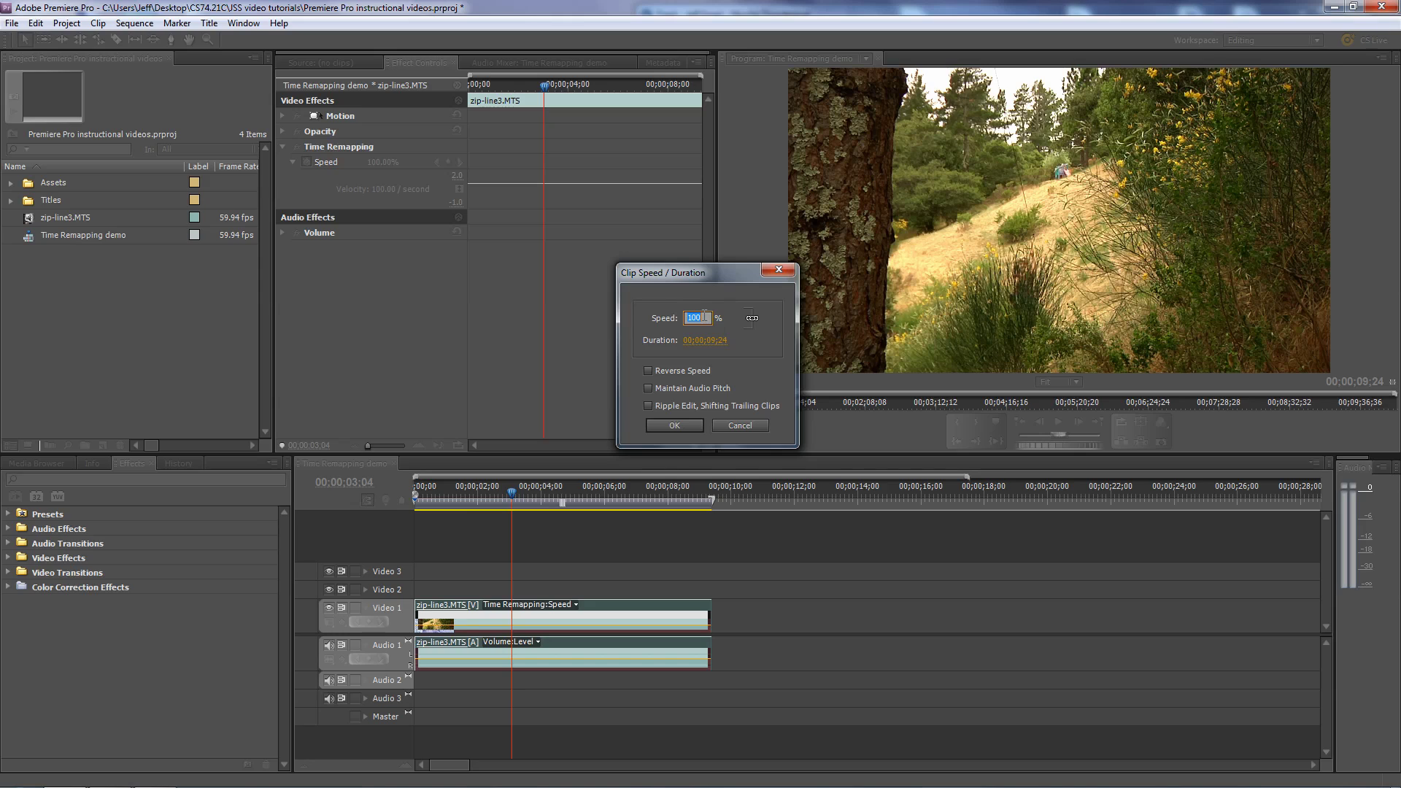
text(25)
click(646, 388)
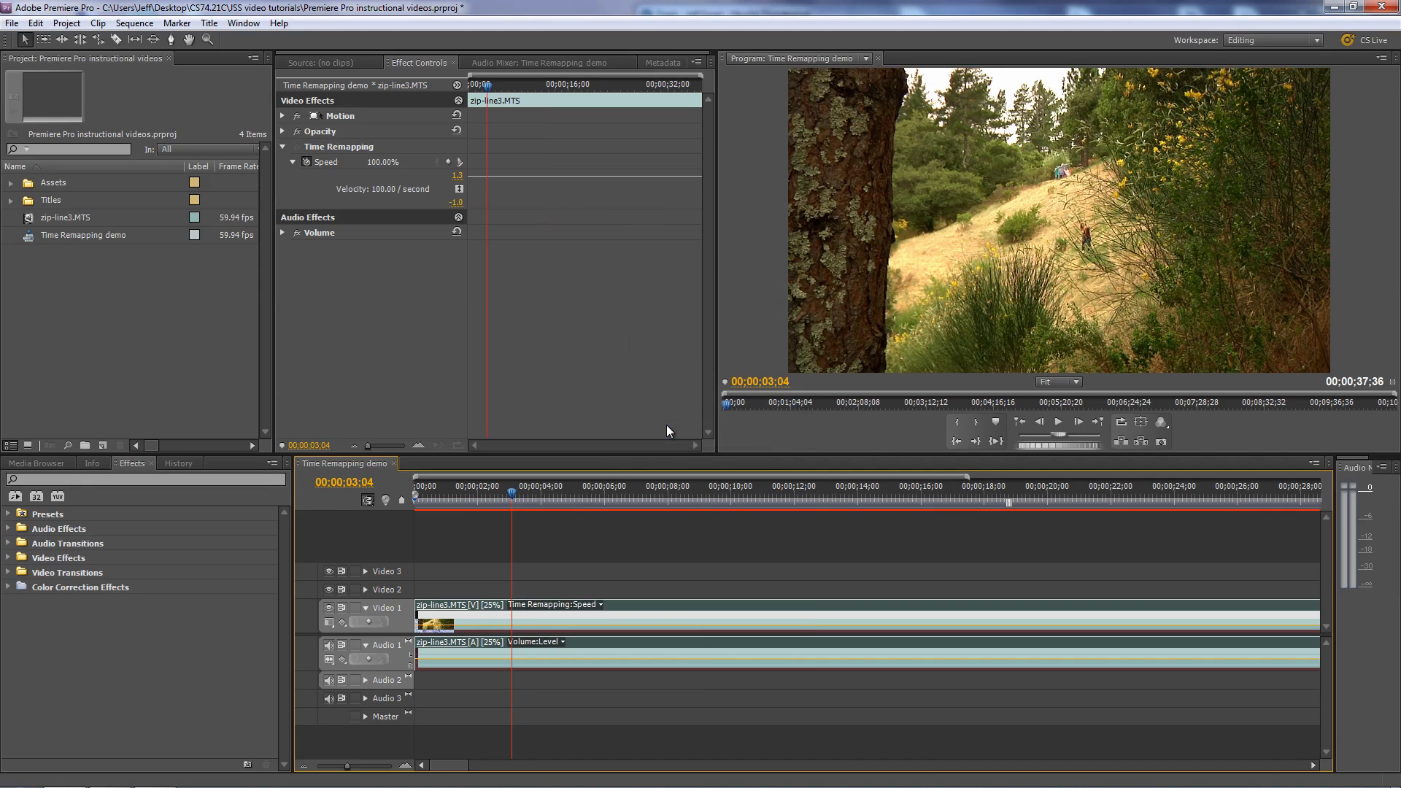
mouse_move(450, 766)
mouse_down()
mouse_move(462, 771)
mouse_move(442, 774)
mouse_up()
drag(511, 493, 836, 453)
key(space)
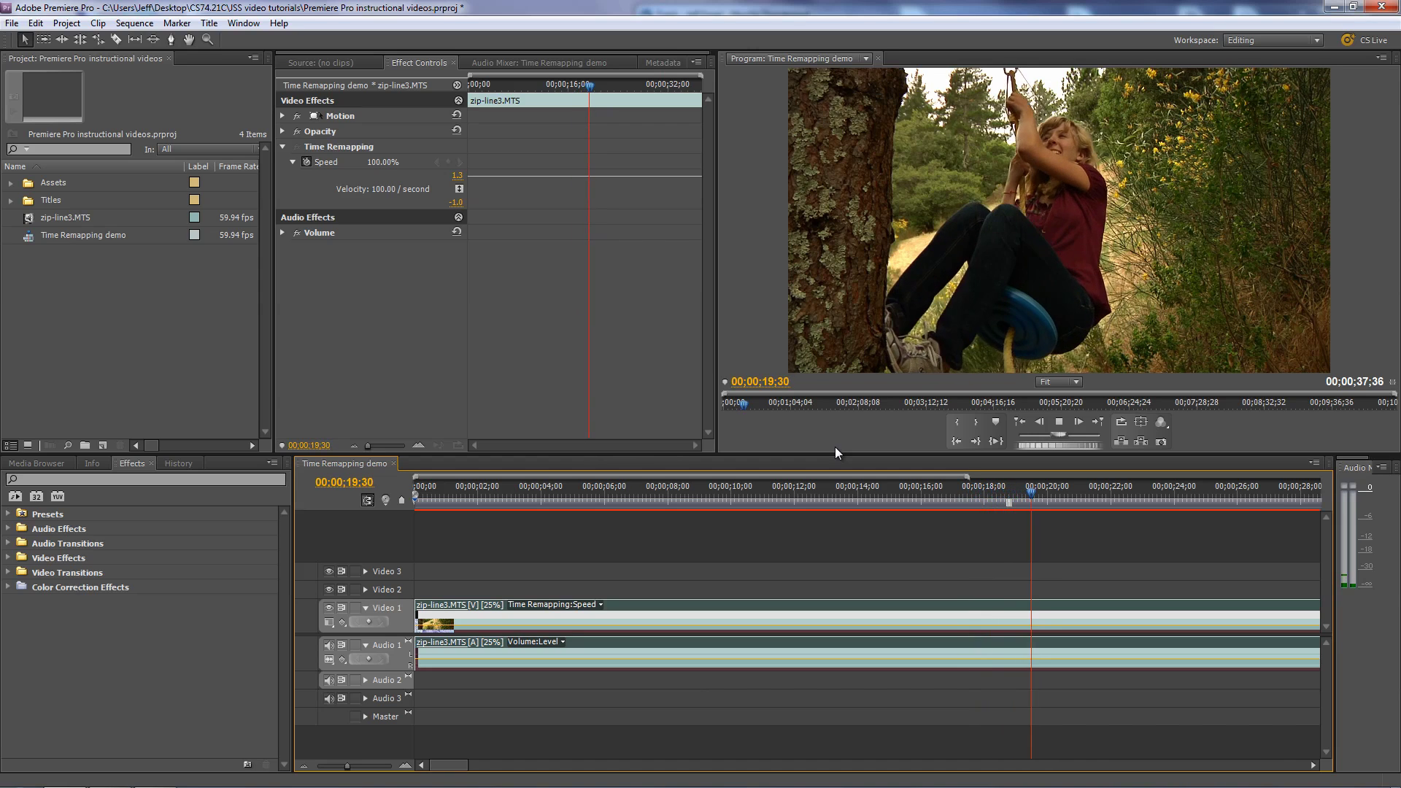
key(space)
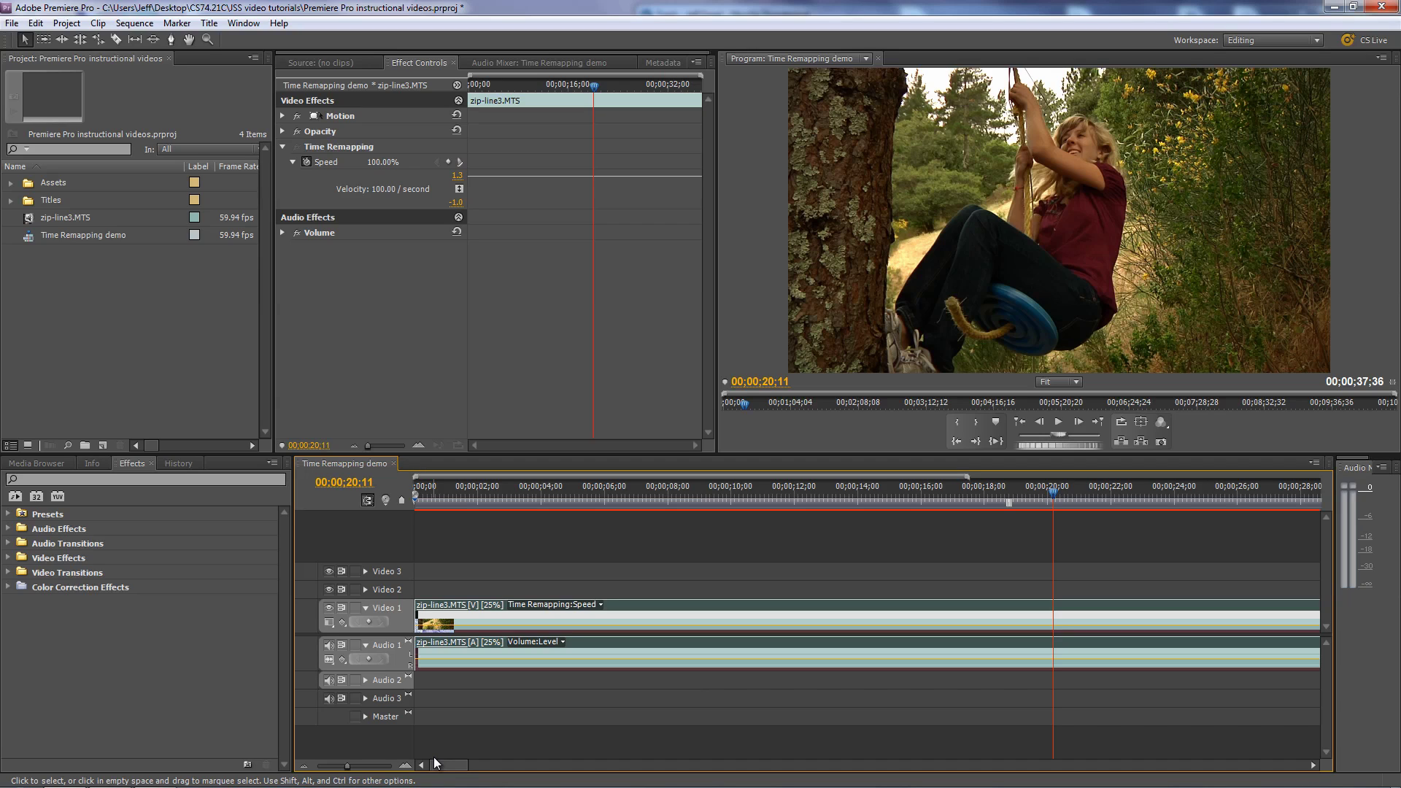
- Undo the 25% speed change and cut the clip in two at 03;33
key(ctrl+z)
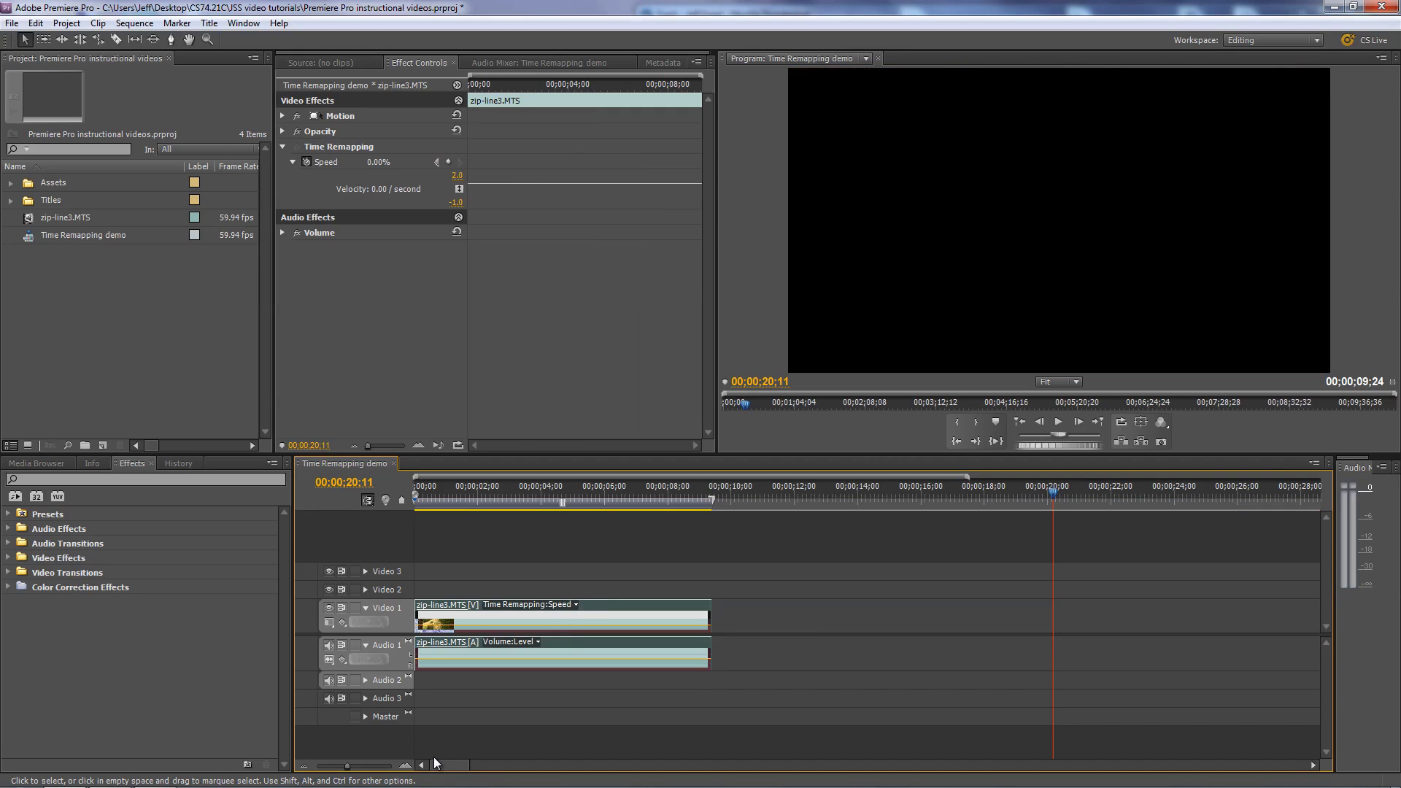
drag(1053, 494, 526, 528)
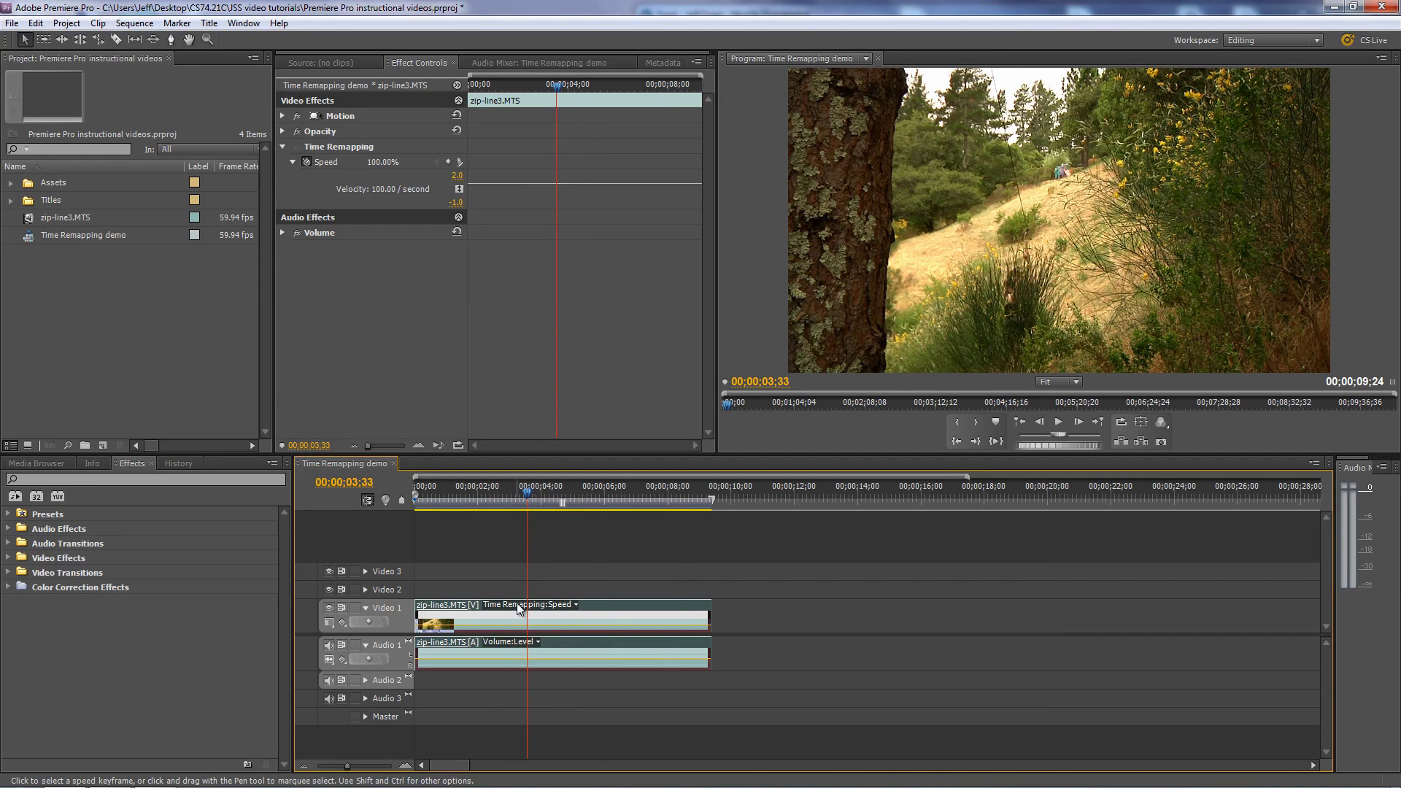
key(p)
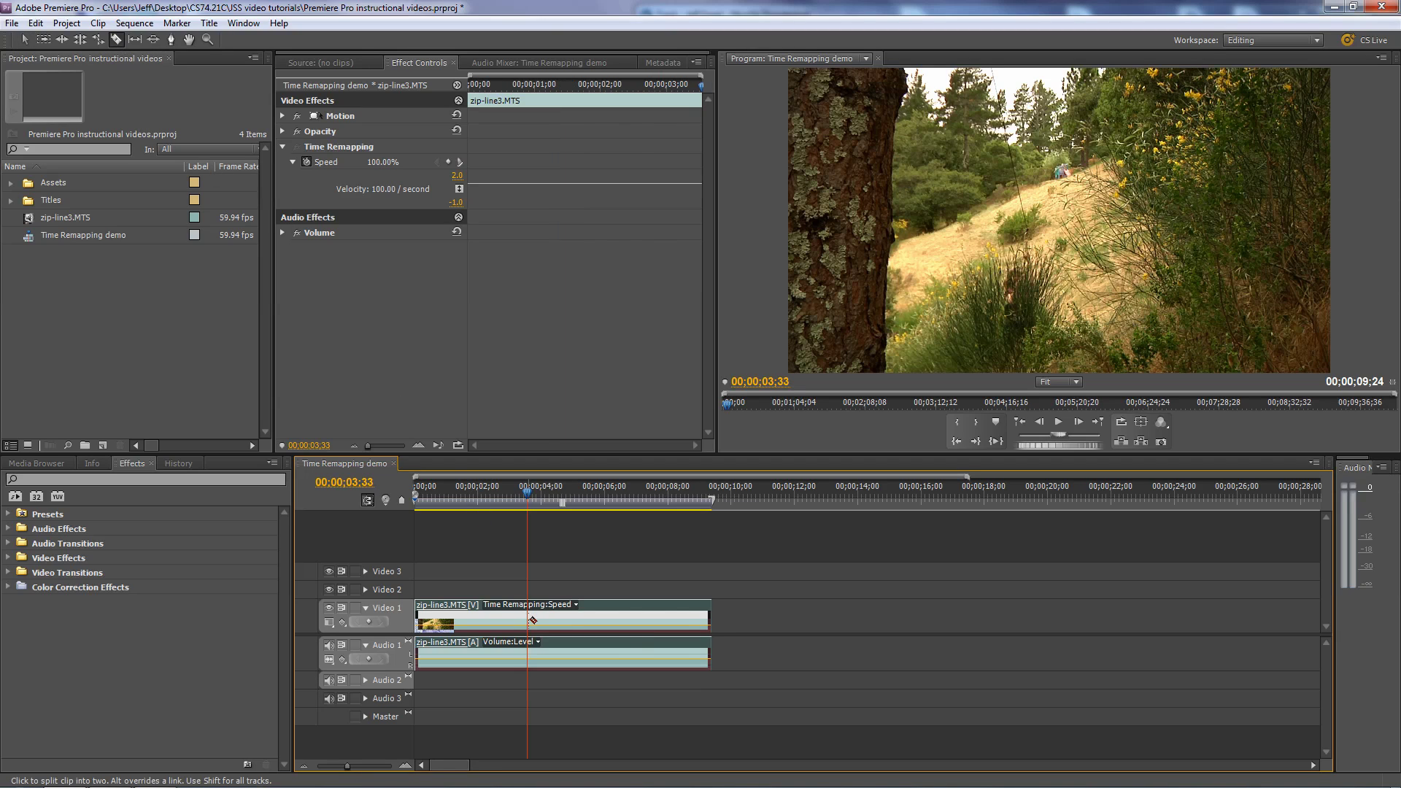
click(527, 622)
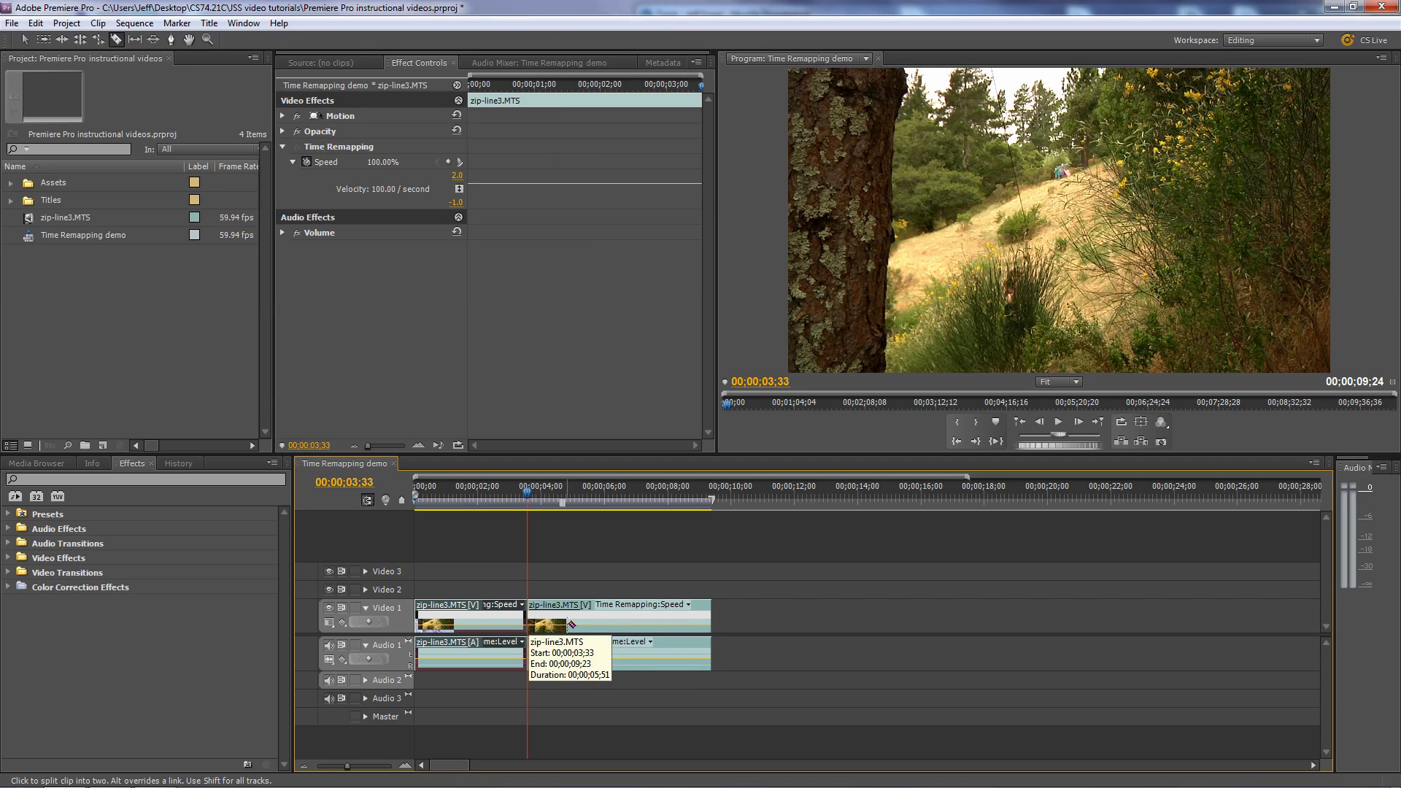
key(v)
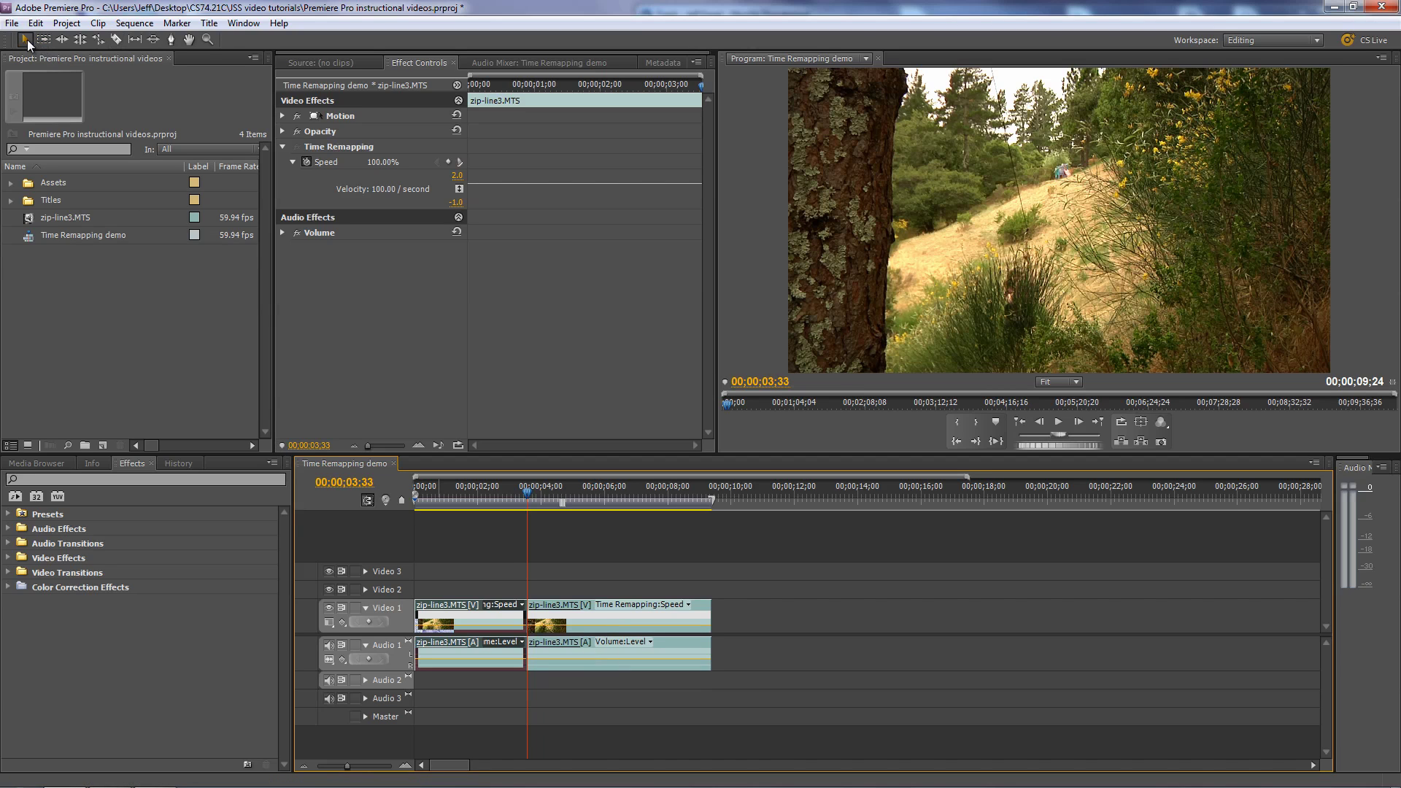
- Slow the second part to 25% speed with audio pitch maintained
right_click(609, 619)
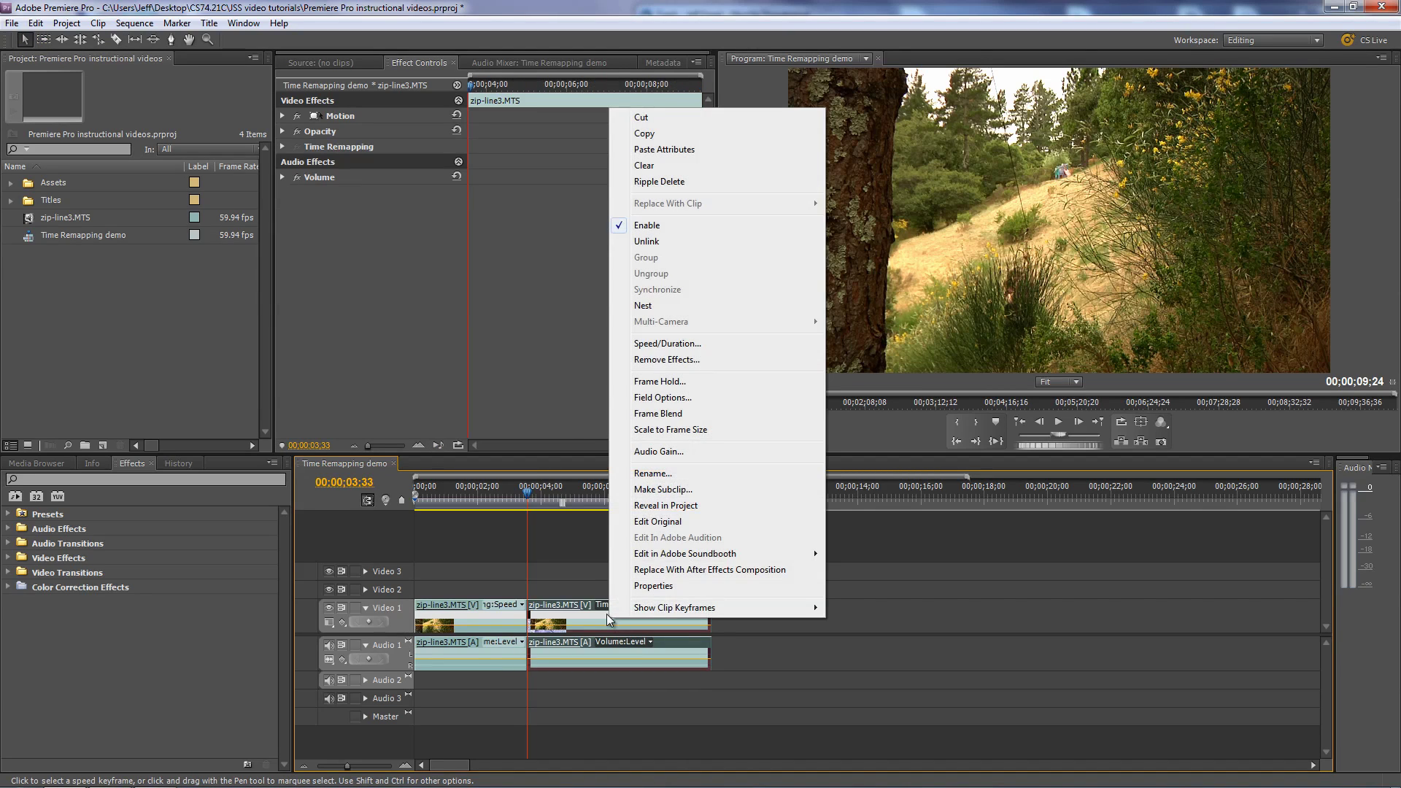
click(691, 343)
text(2)
click(642, 427)
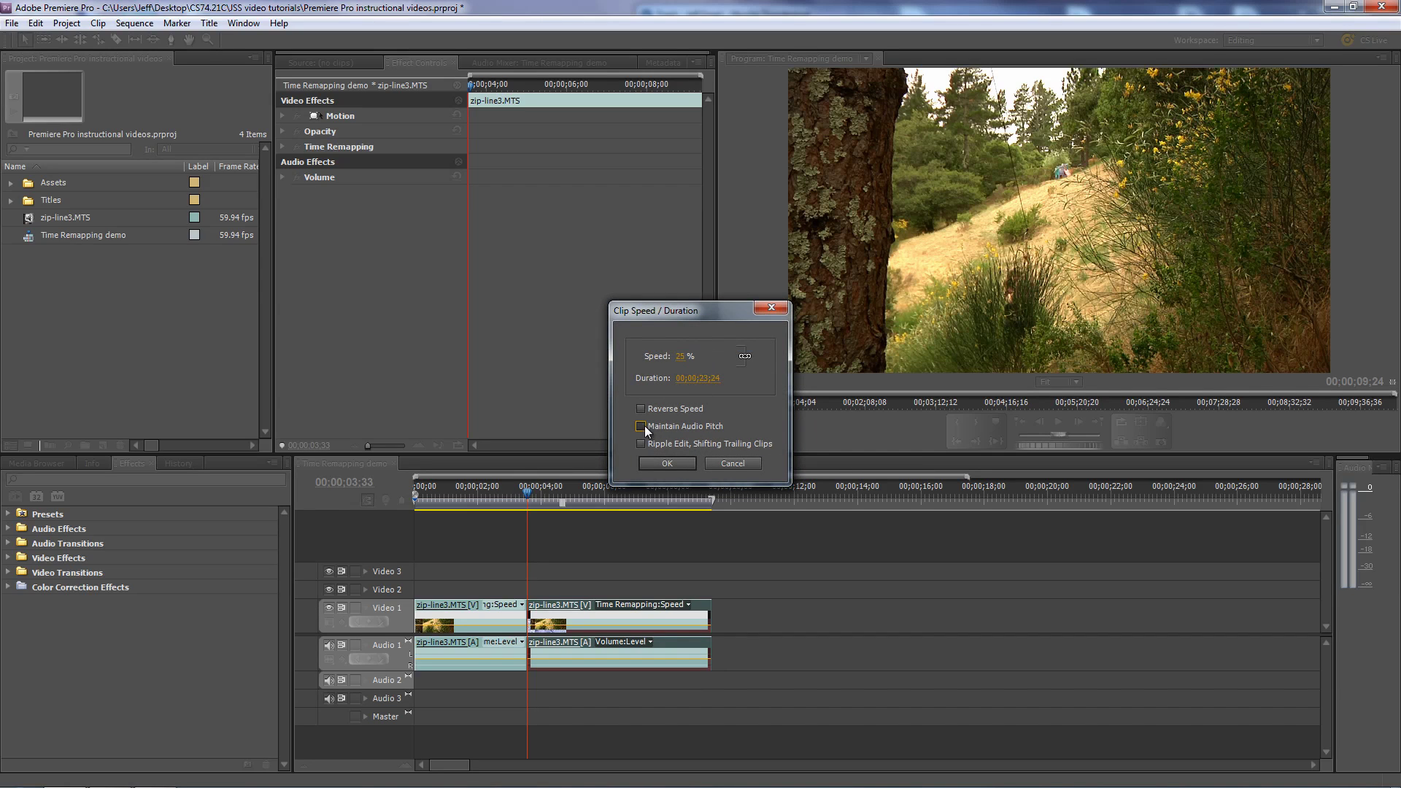
click(664, 464)
click(523, 500)
drag(523, 501, 488, 499)
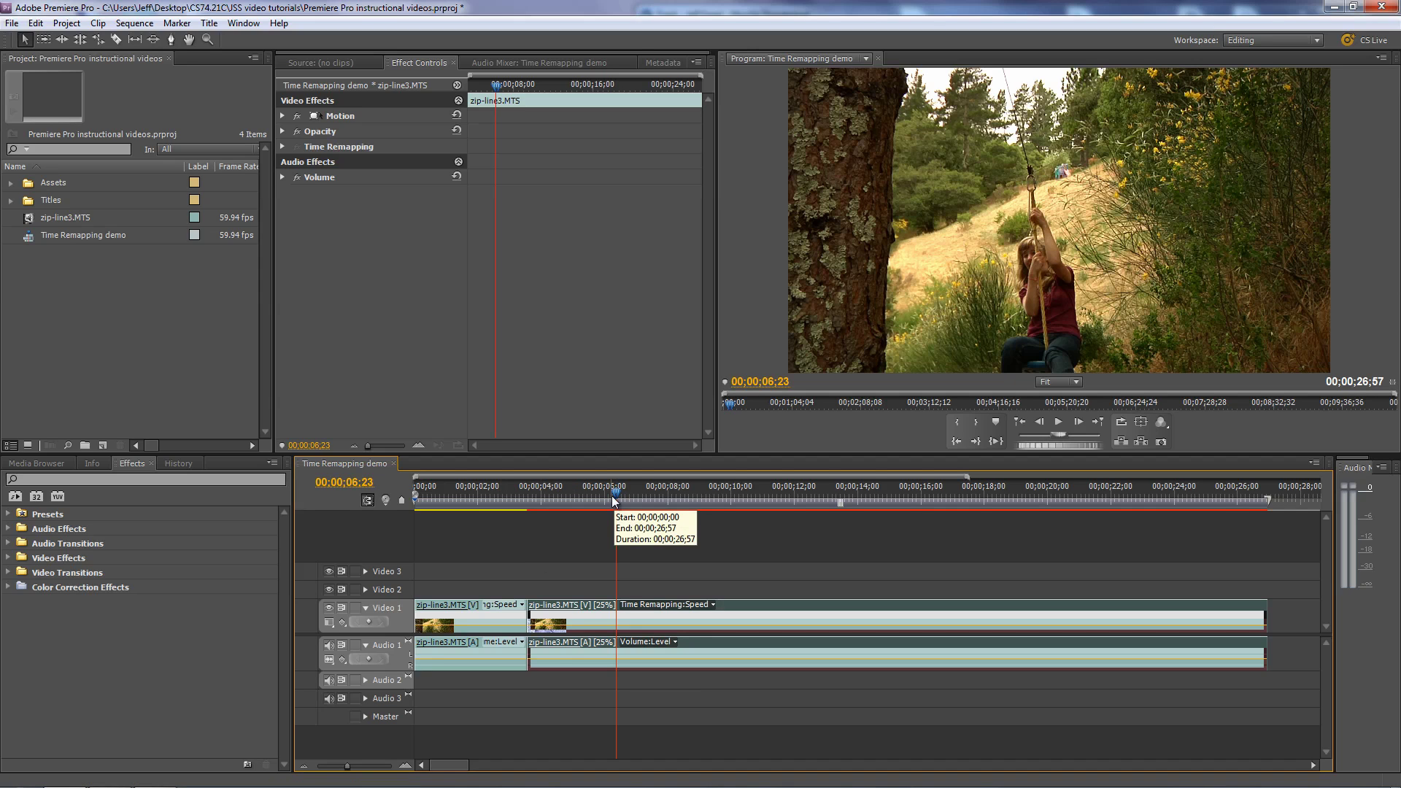
- Preview the slowed section from about 03;47, then undo the speed change and cut
drag(616, 493, 514, 497)
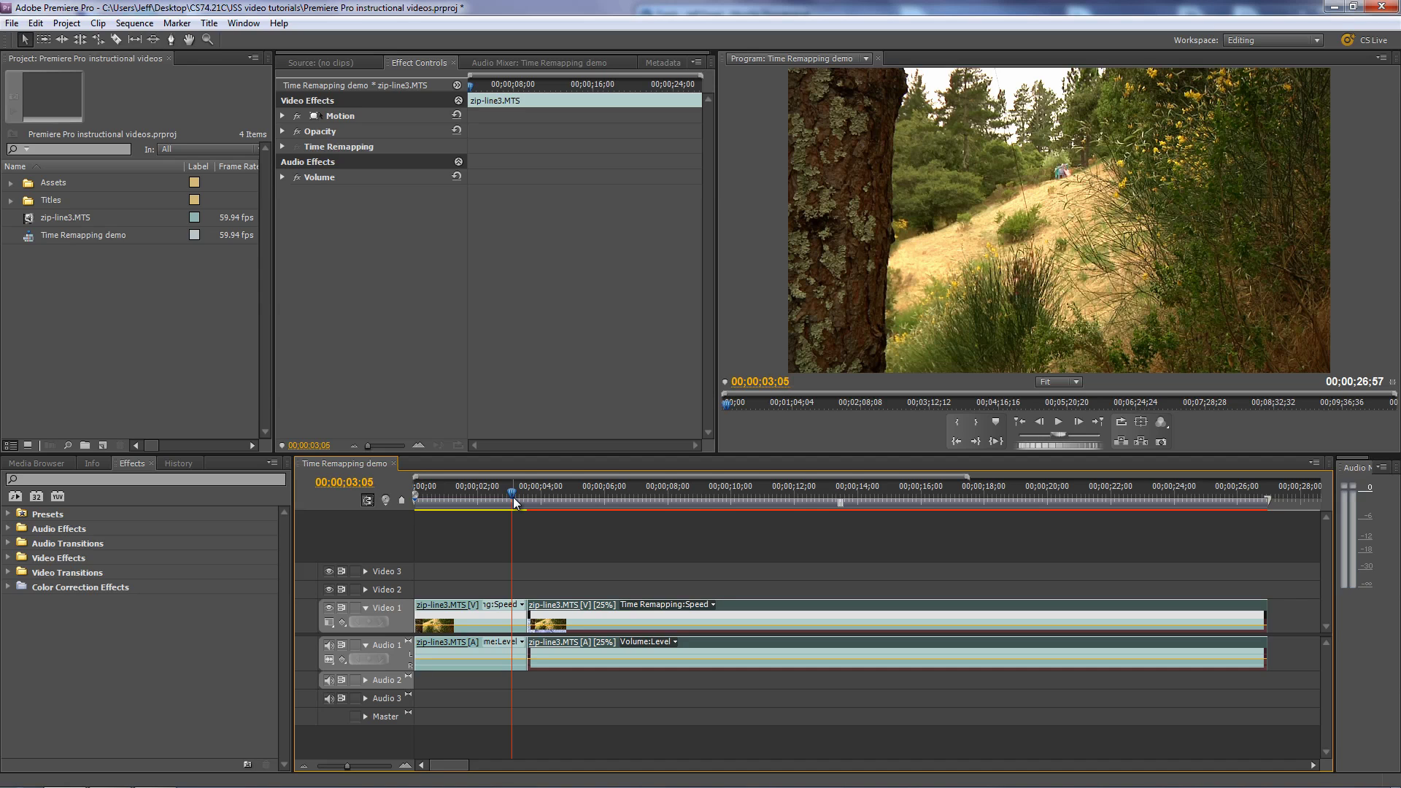
key(space)
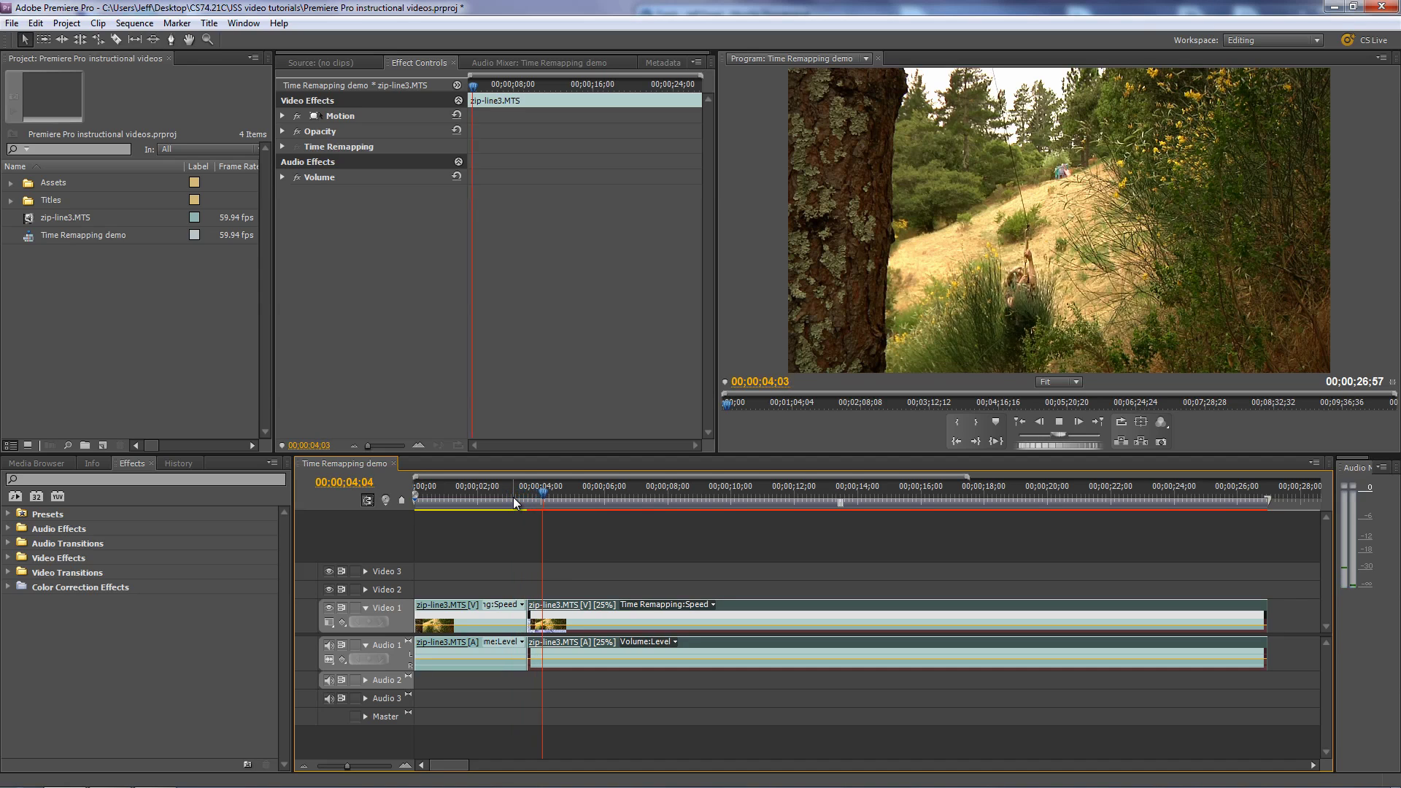
key(space)
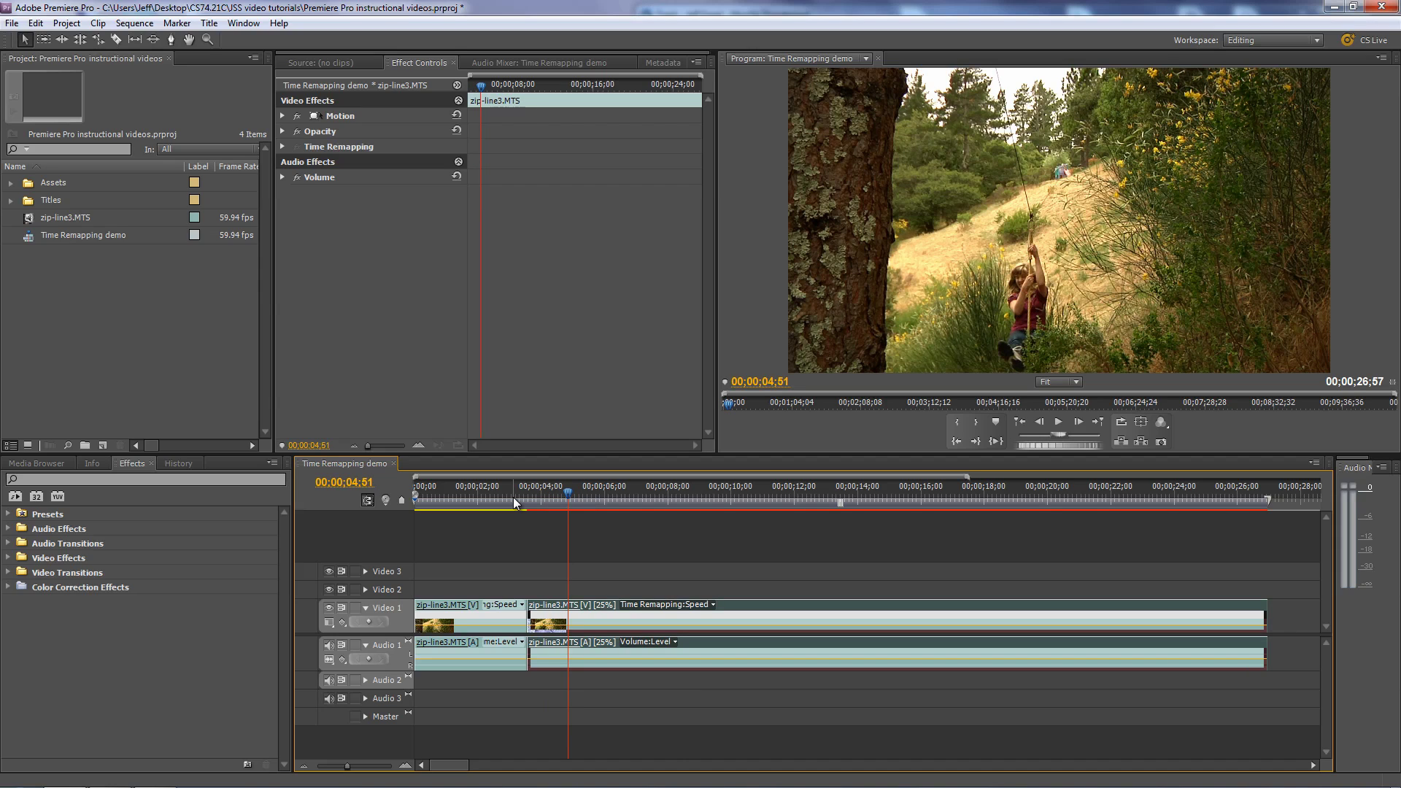
key(ctrl+z)
key(ctrl+z)
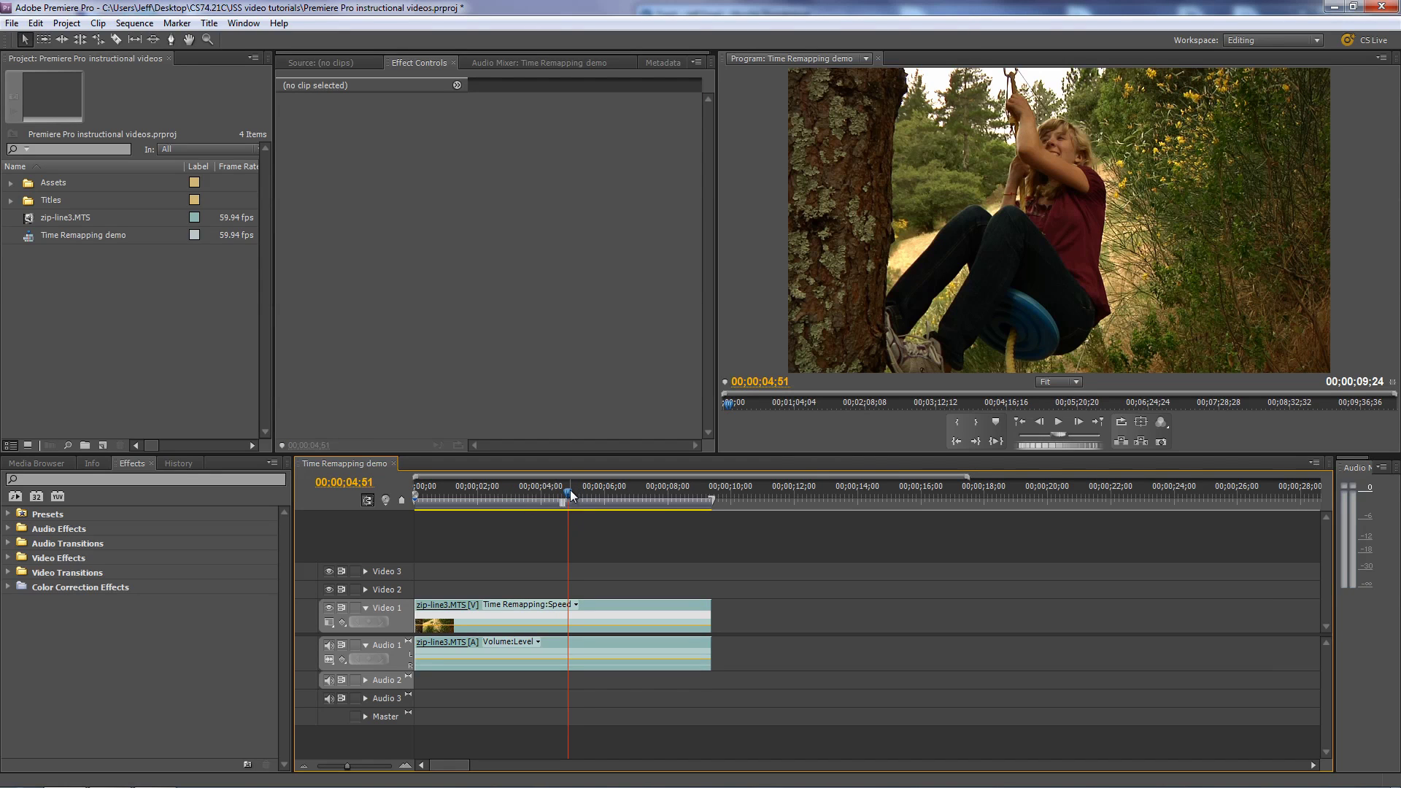
- Select zip-line3.MTS, pick the Razor tool and turn on snapping to the playhead
drag(569, 492, 521, 514)
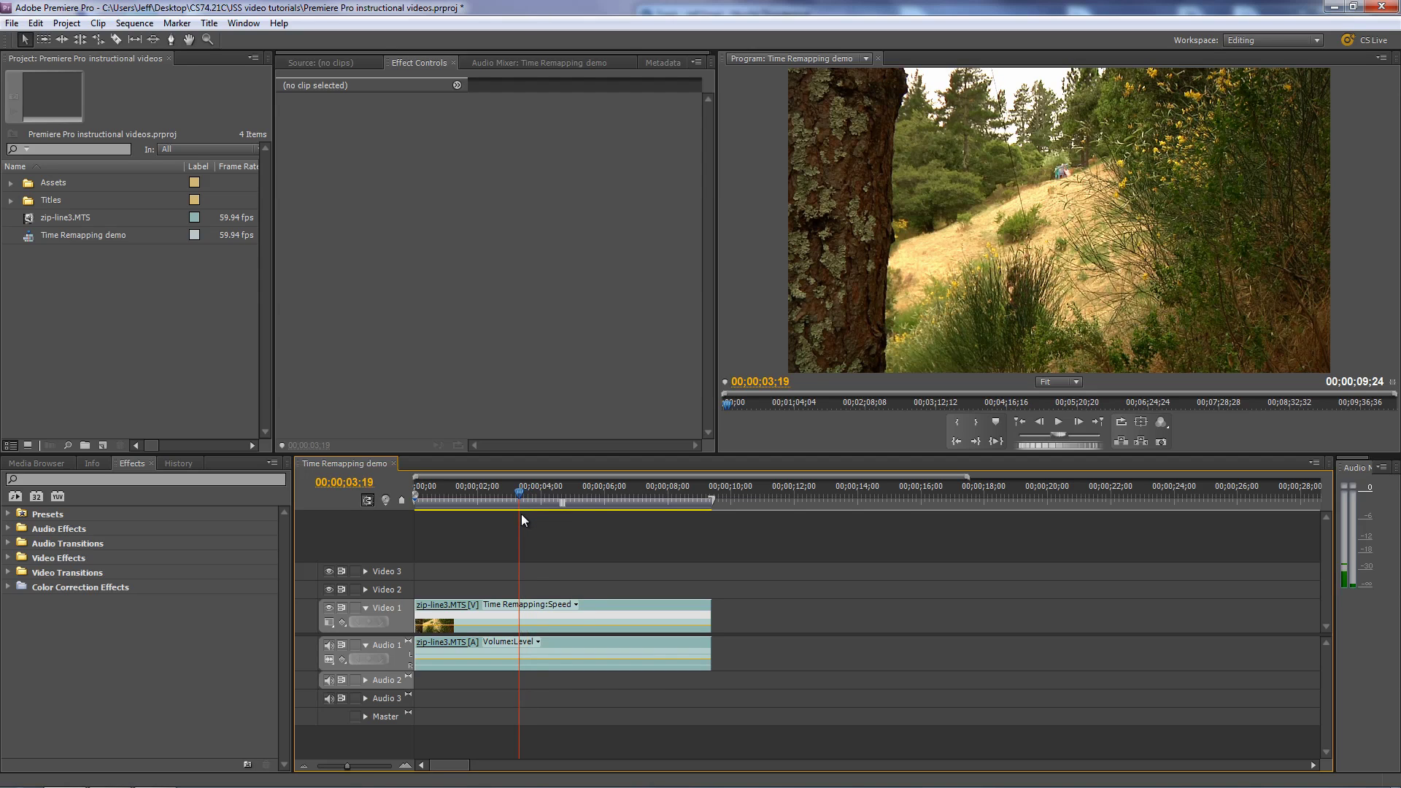
click(597, 606)
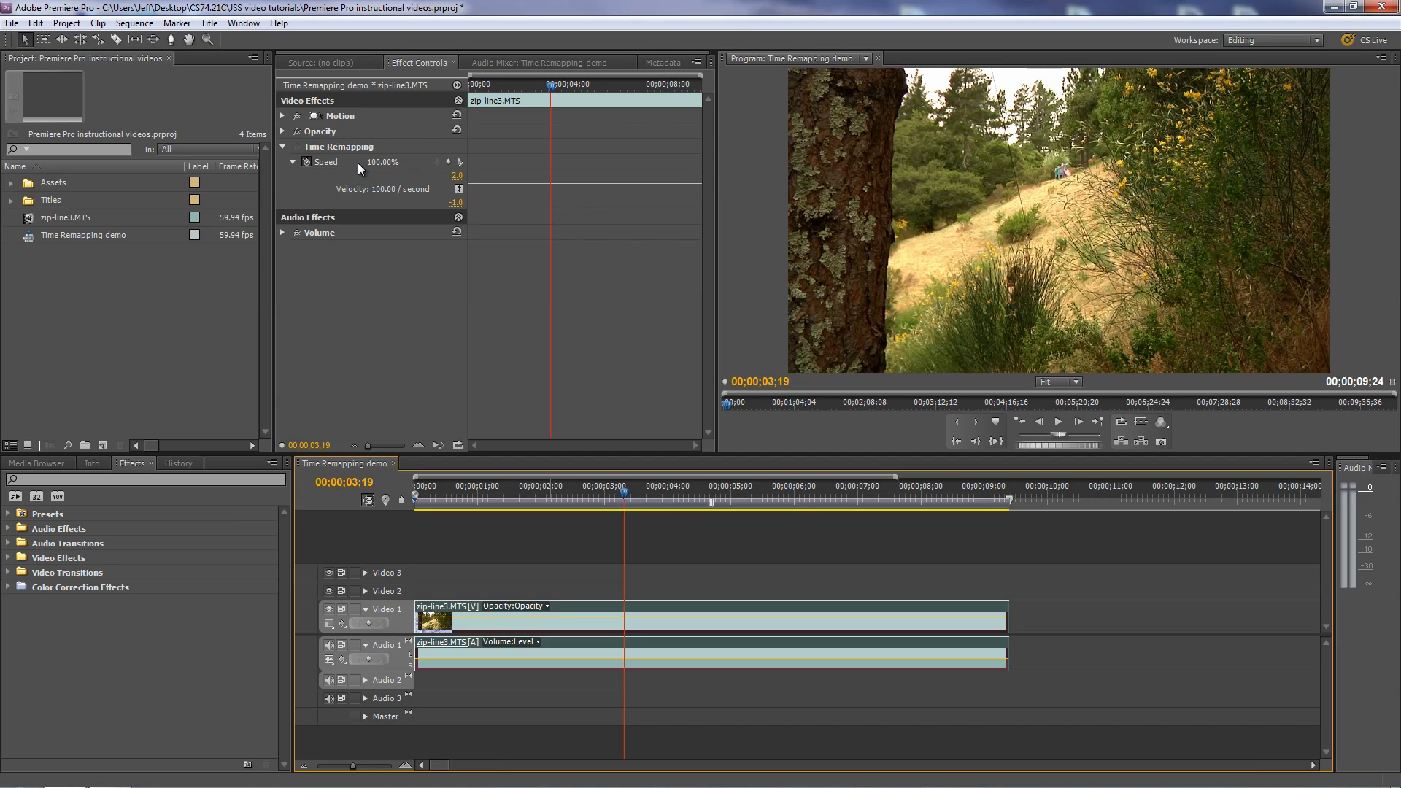
click(116, 39)
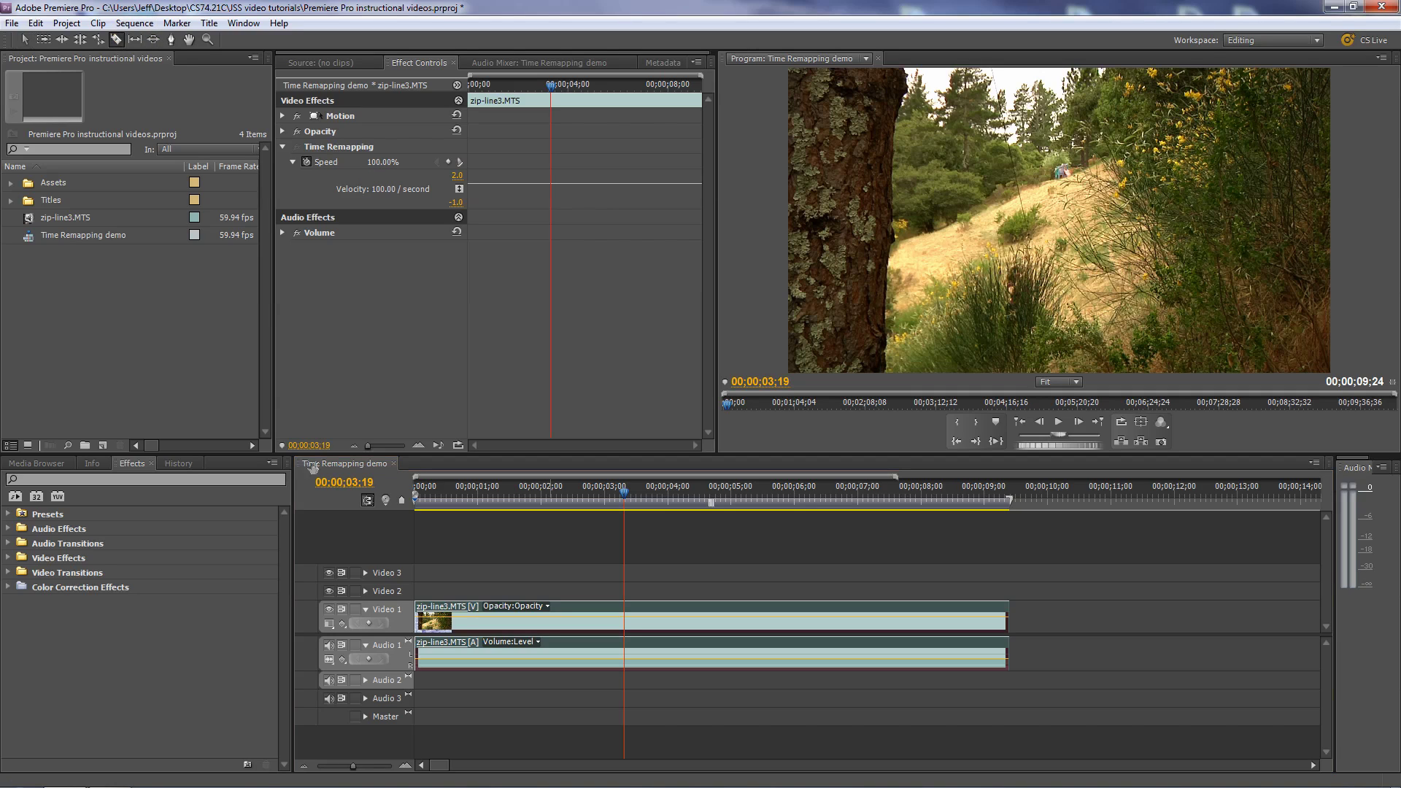
click(368, 501)
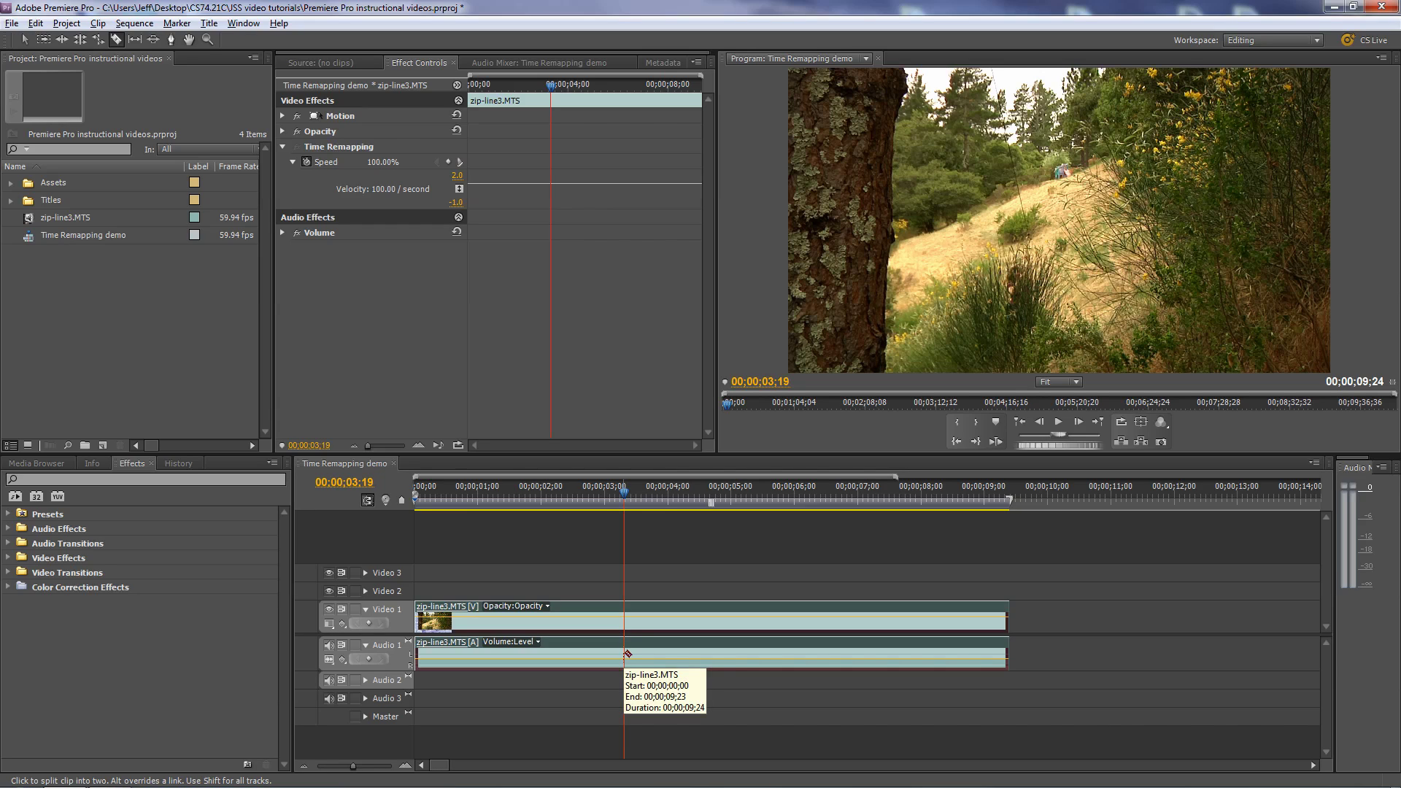
- Razor the audio clip at 03;19 and at 00;00;06;21
click(629, 653)
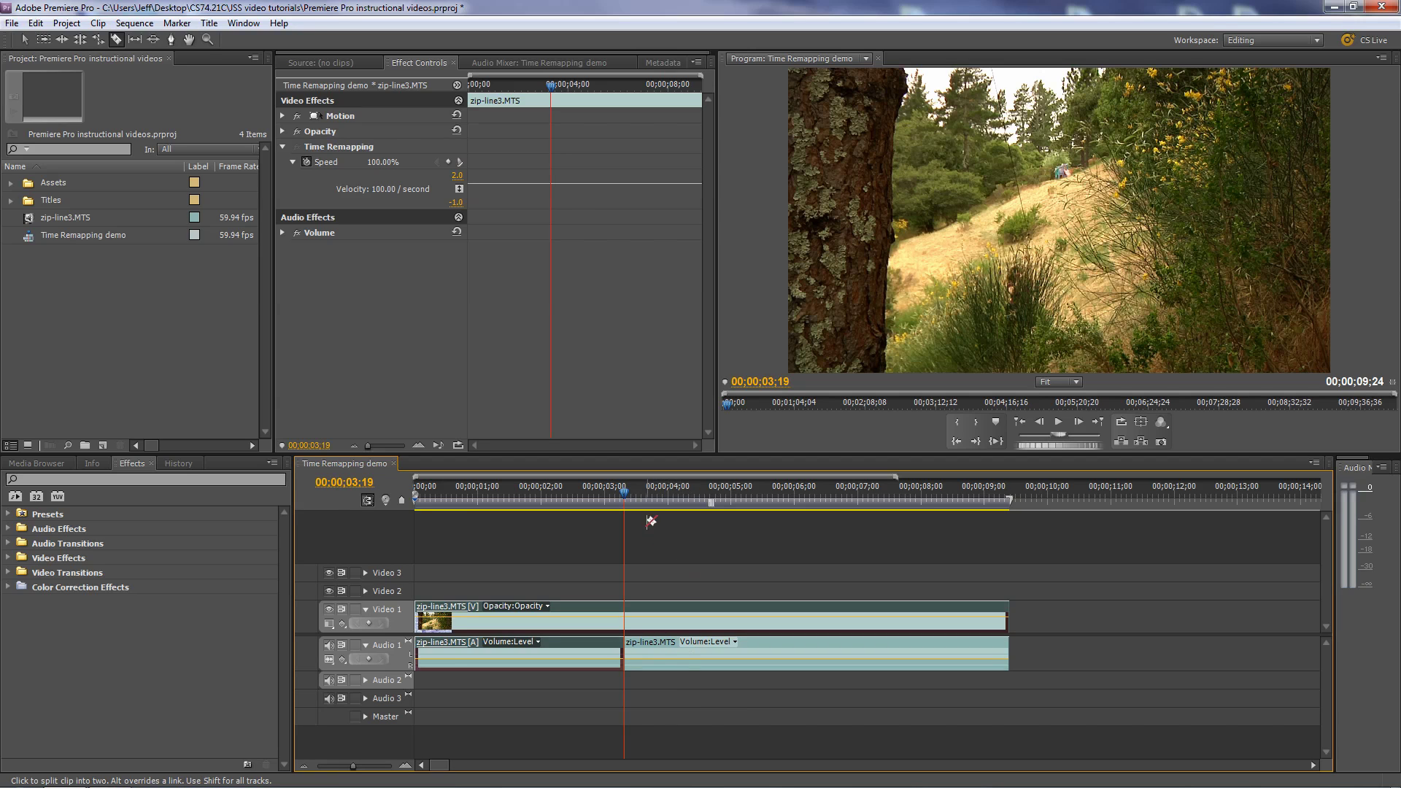
drag(694, 503, 816, 526)
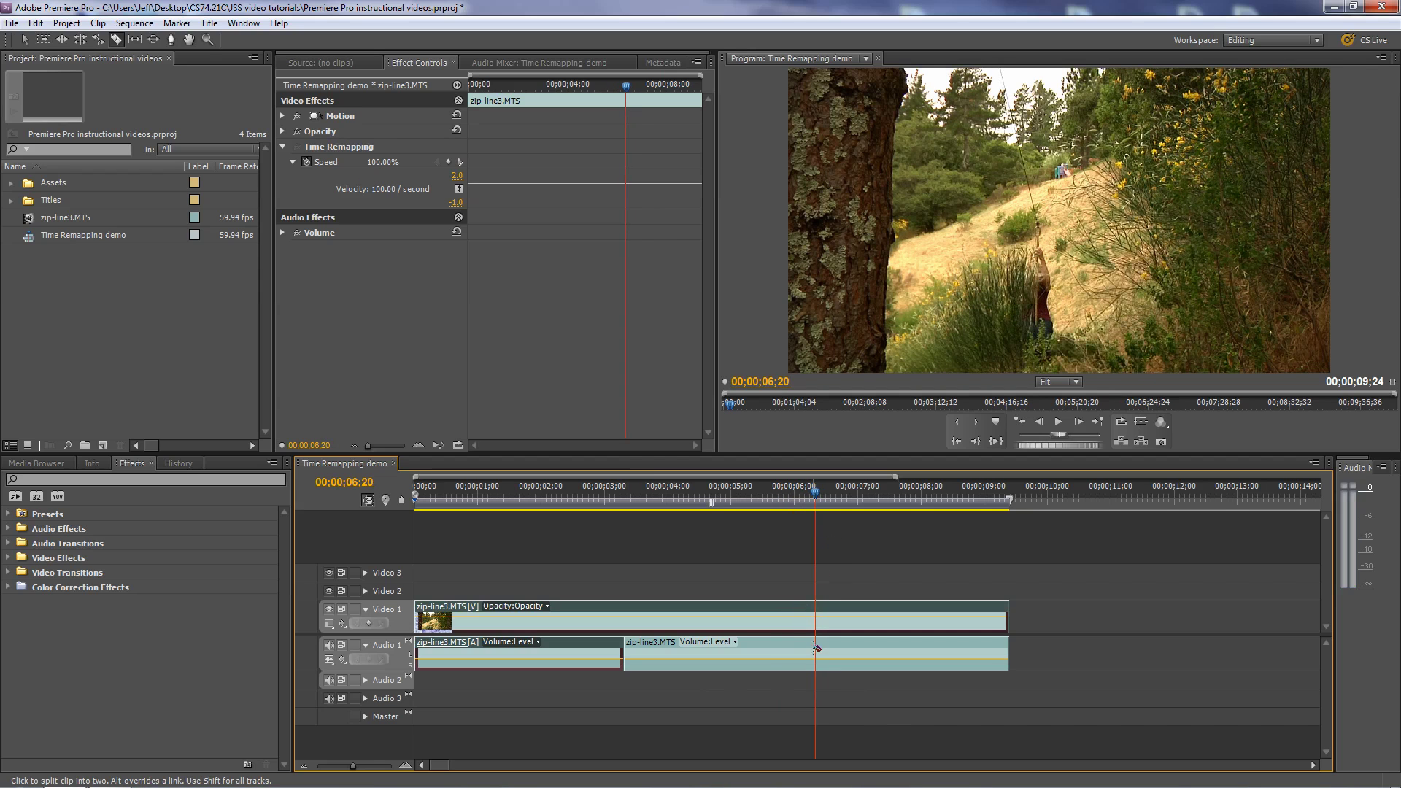
click(818, 495)
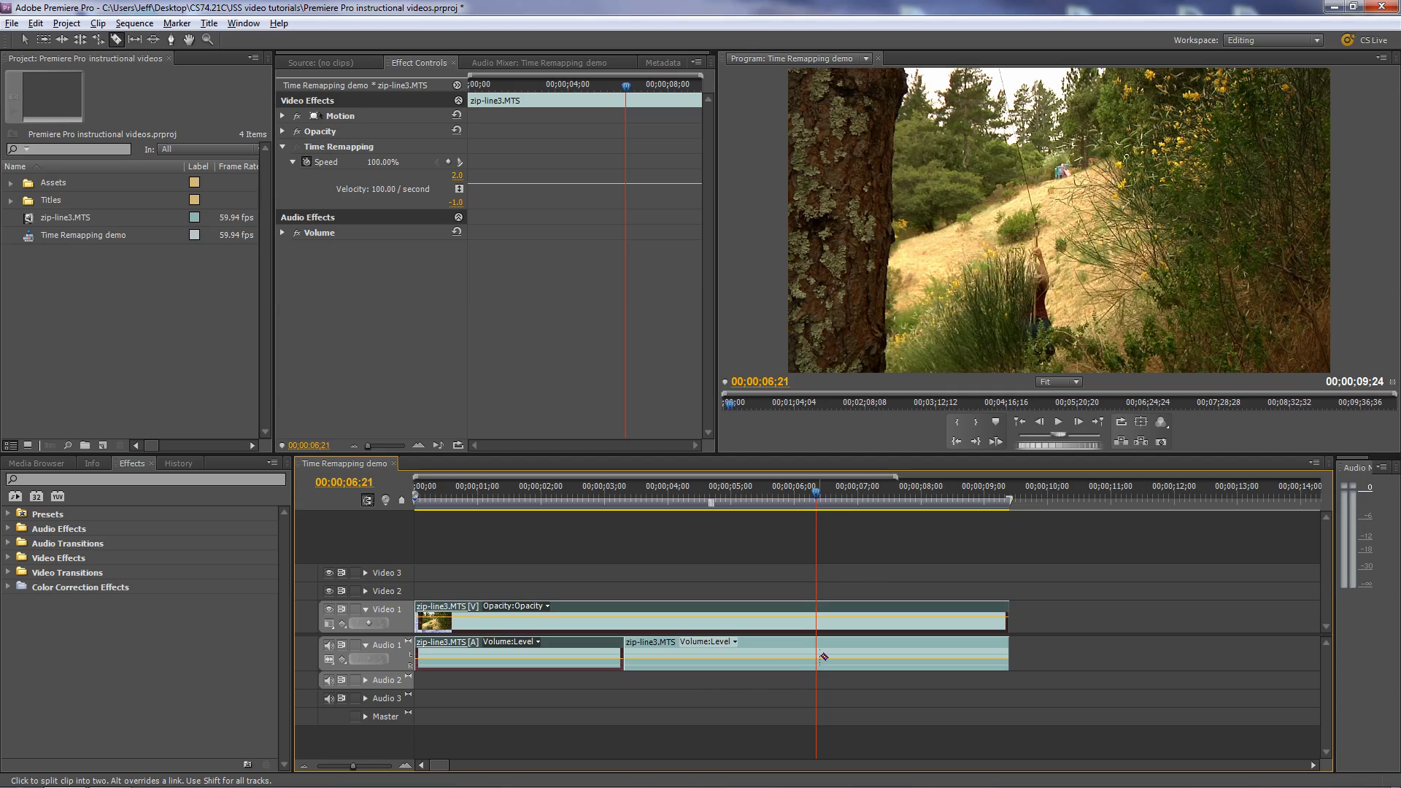
click(821, 653)
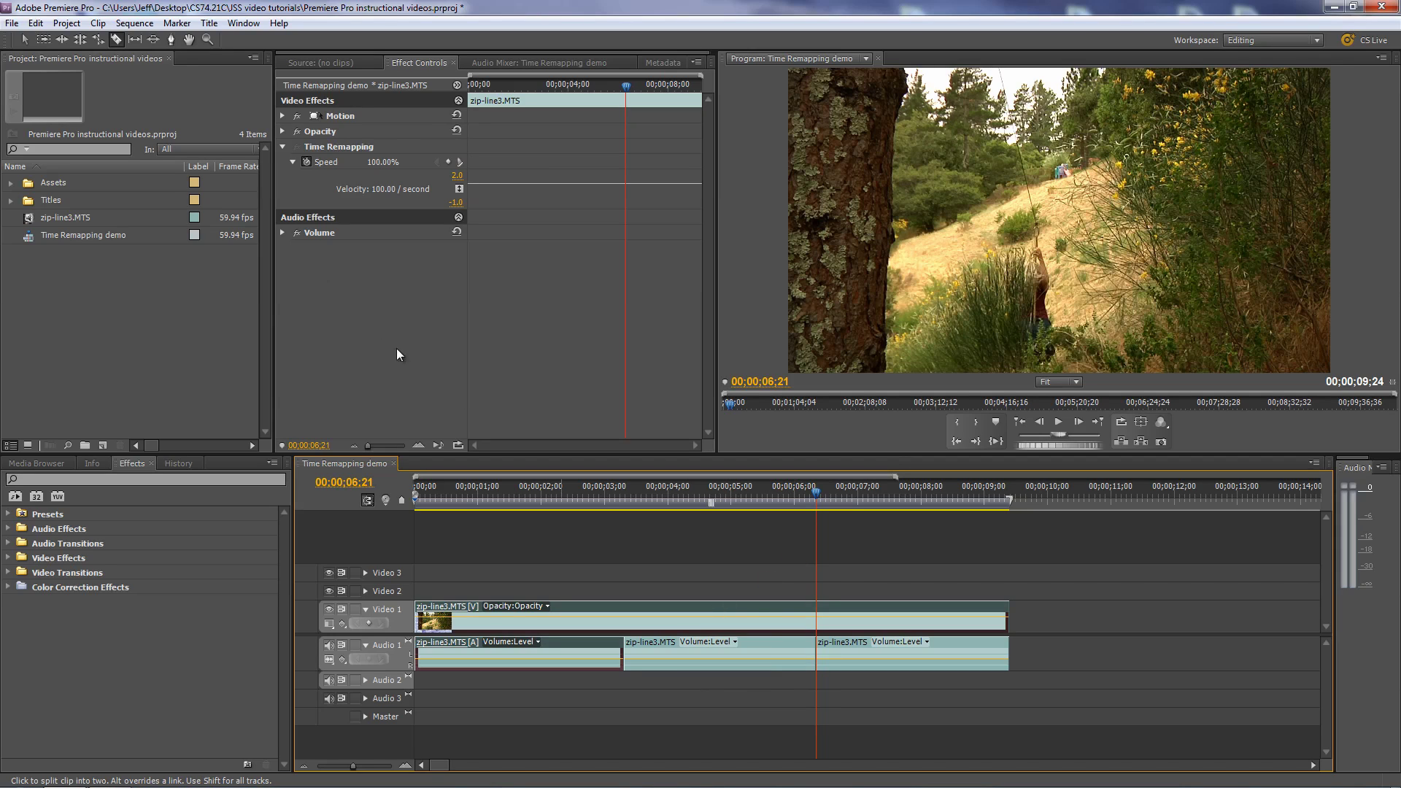
- Add a Time Remapping speed keyframe at 00;00;03;19 and drag the speed after it to 26%
click(25, 39)
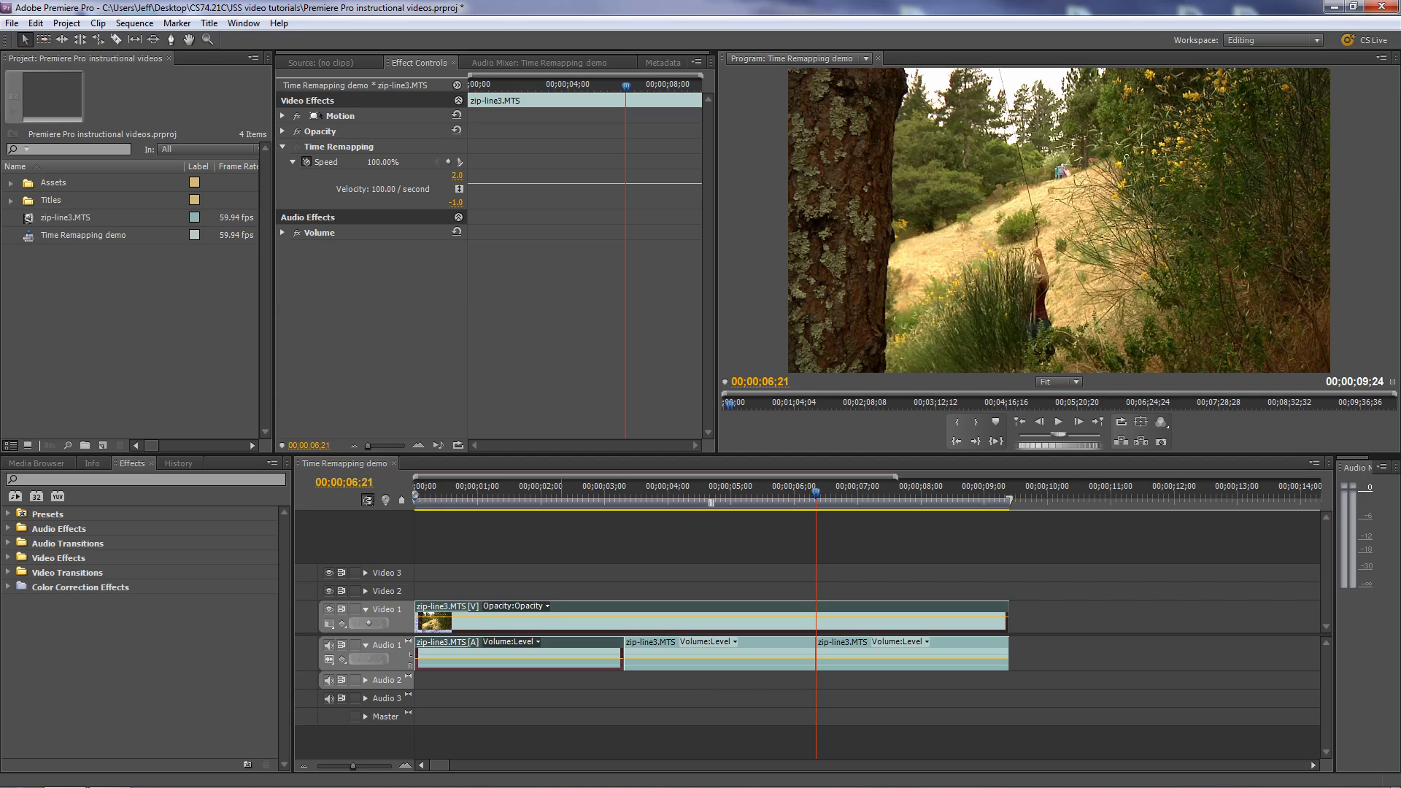
drag(629, 85, 554, 124)
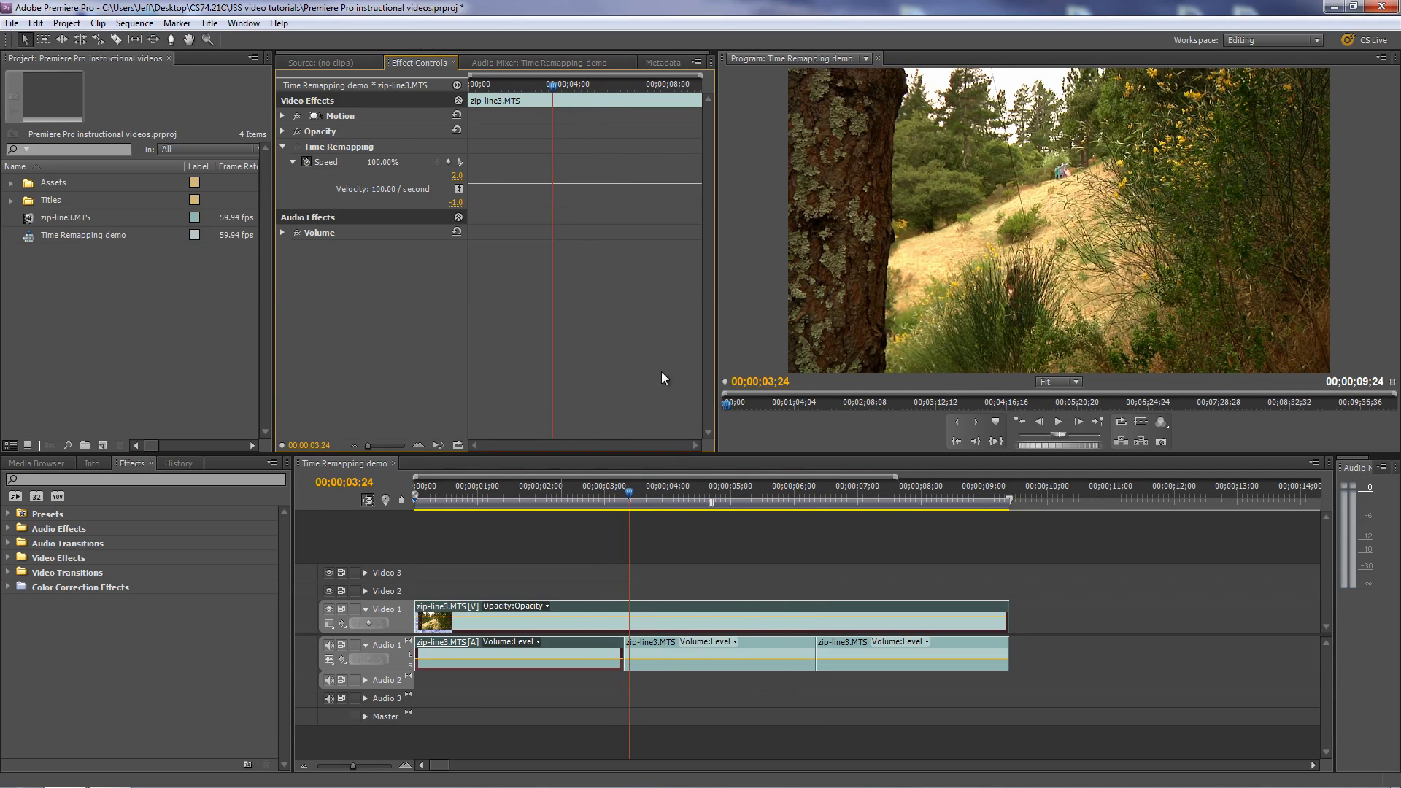
click(627, 497)
key(Left)
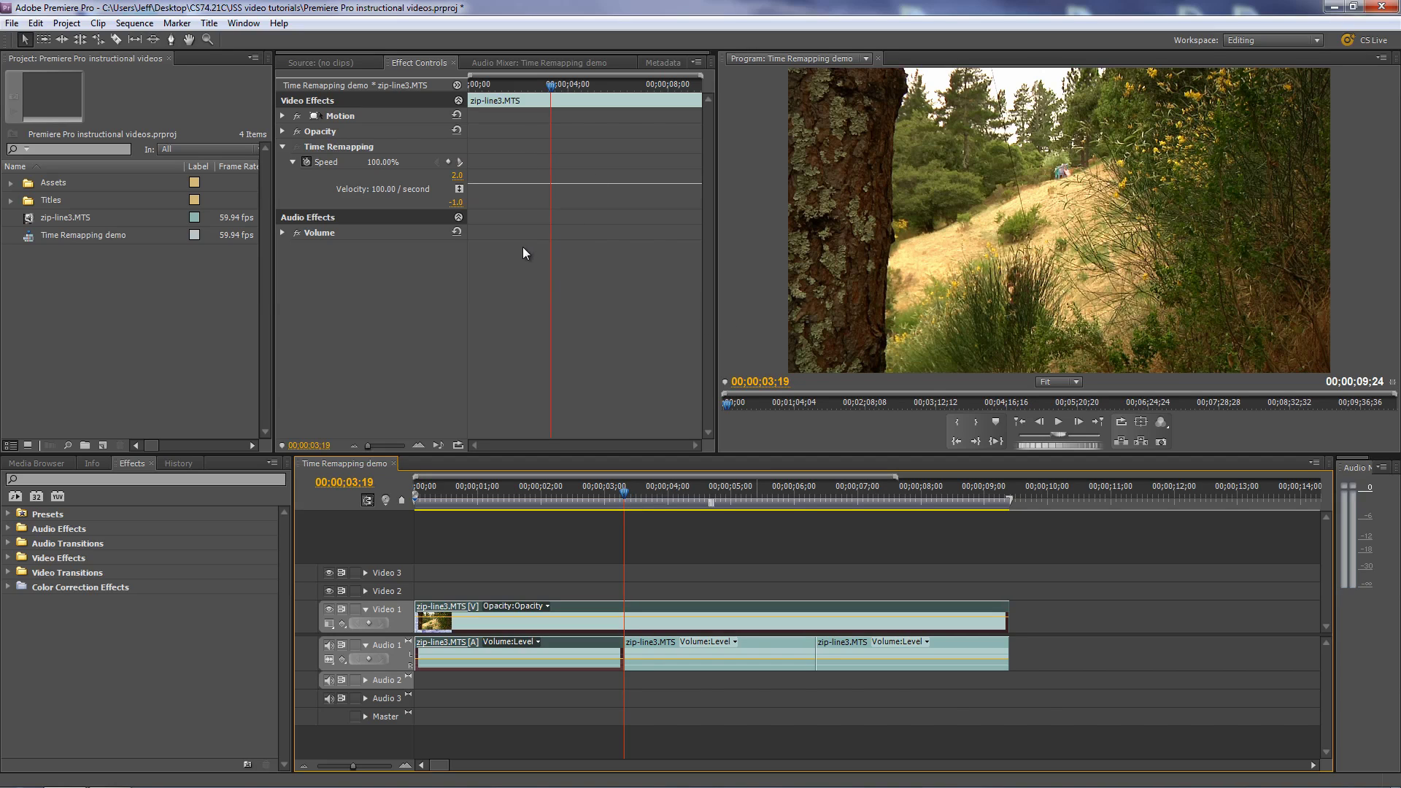
click(449, 162)
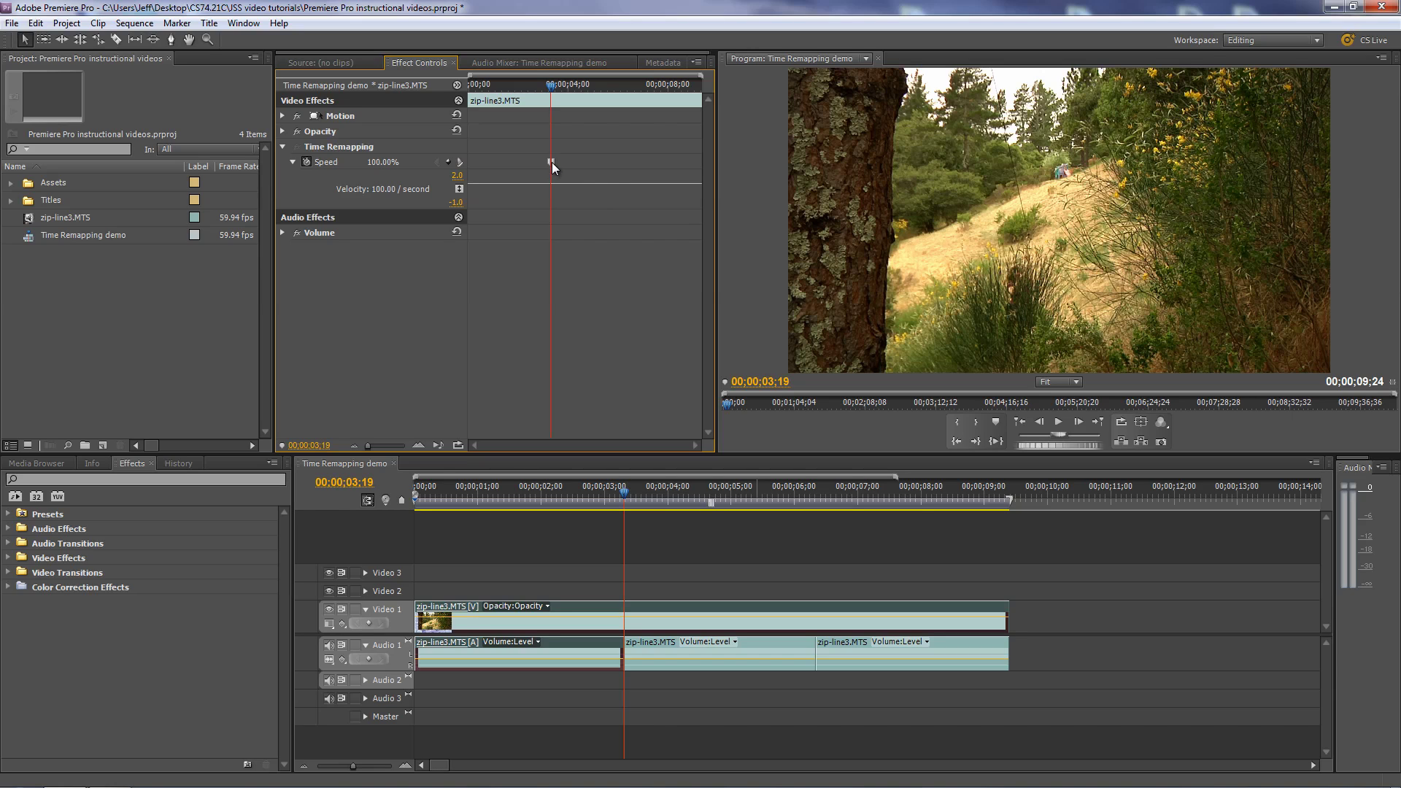
drag(552, 92, 557, 118)
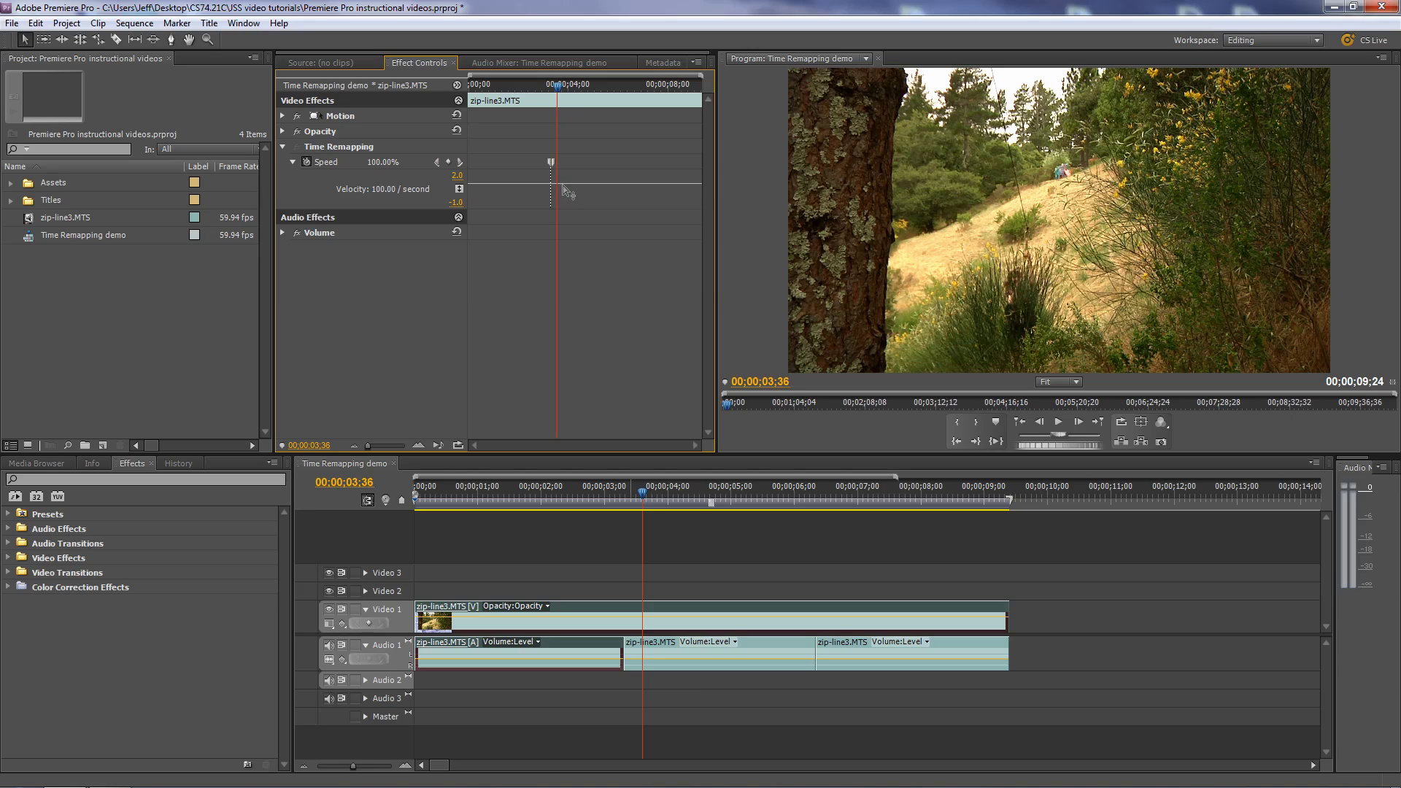
drag(568, 192, 572, 244)
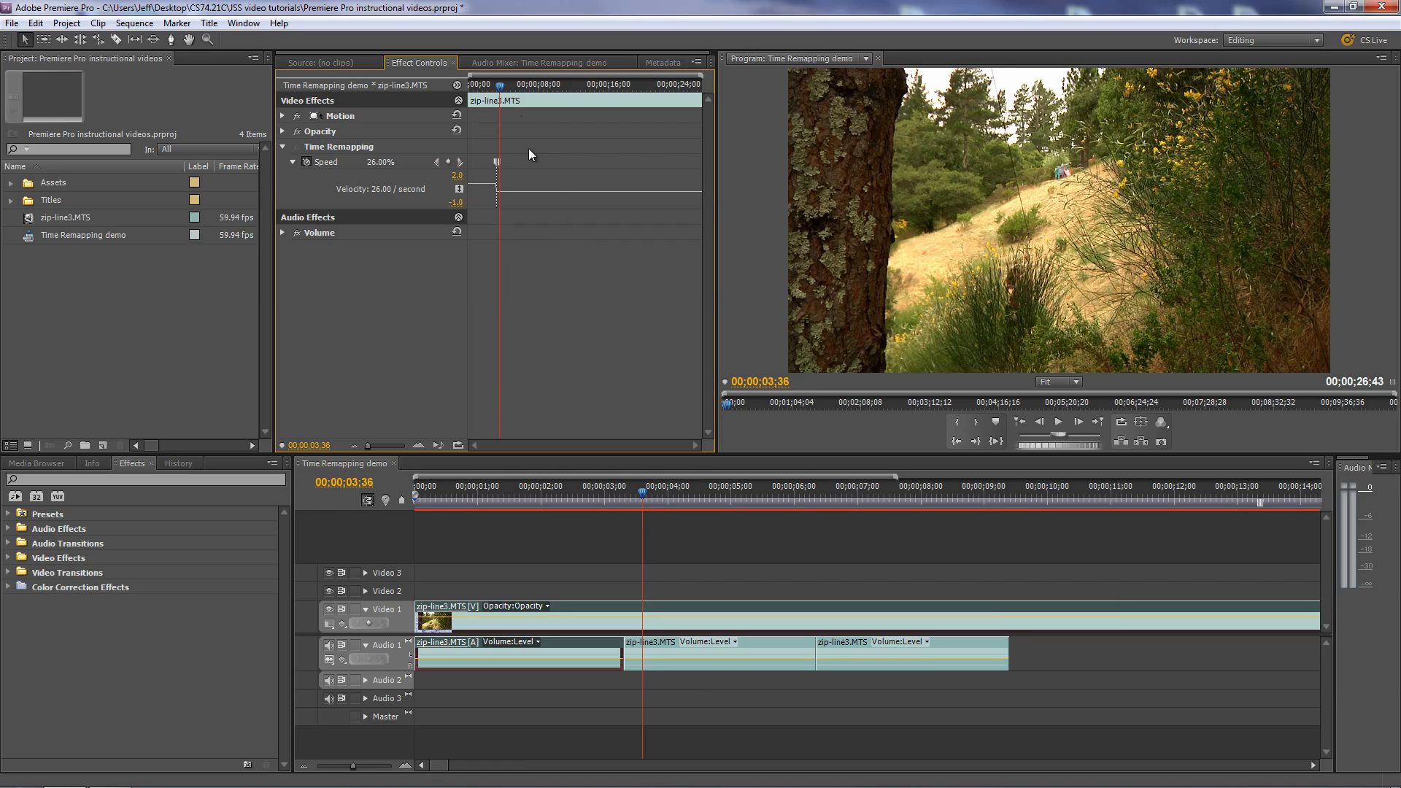
- Play back the abrupt slowdown from just before the keyframe
drag(502, 89, 495, 90)
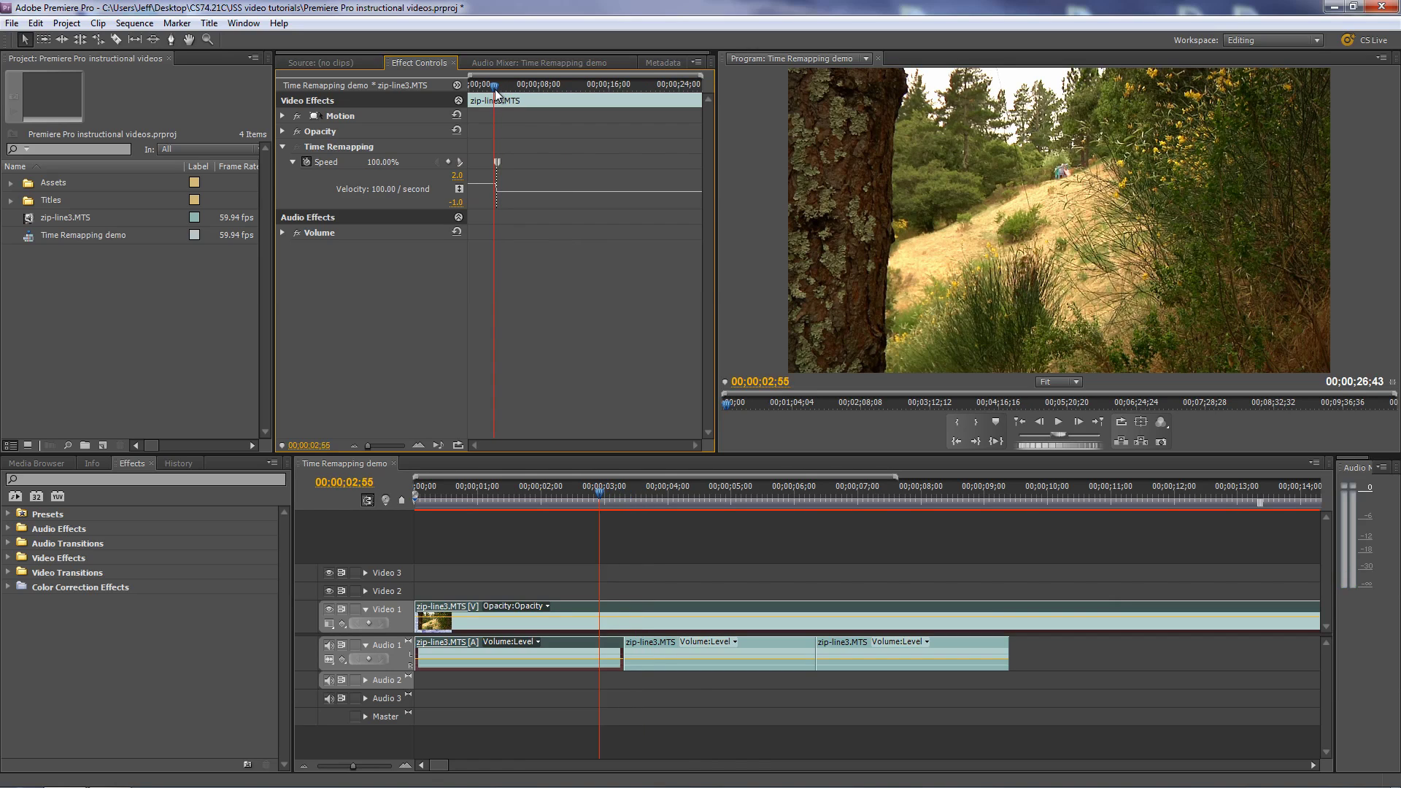
key(space)
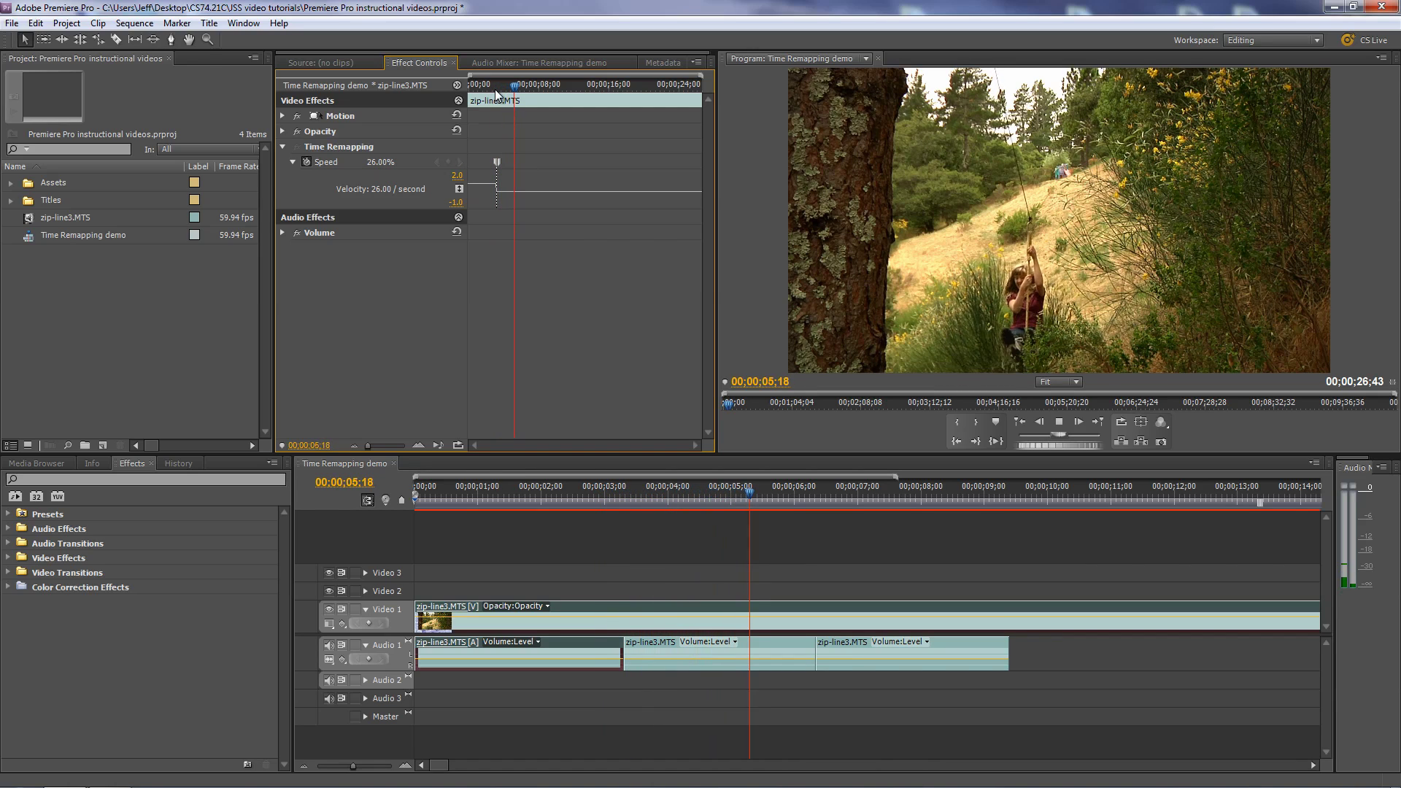
key(space)
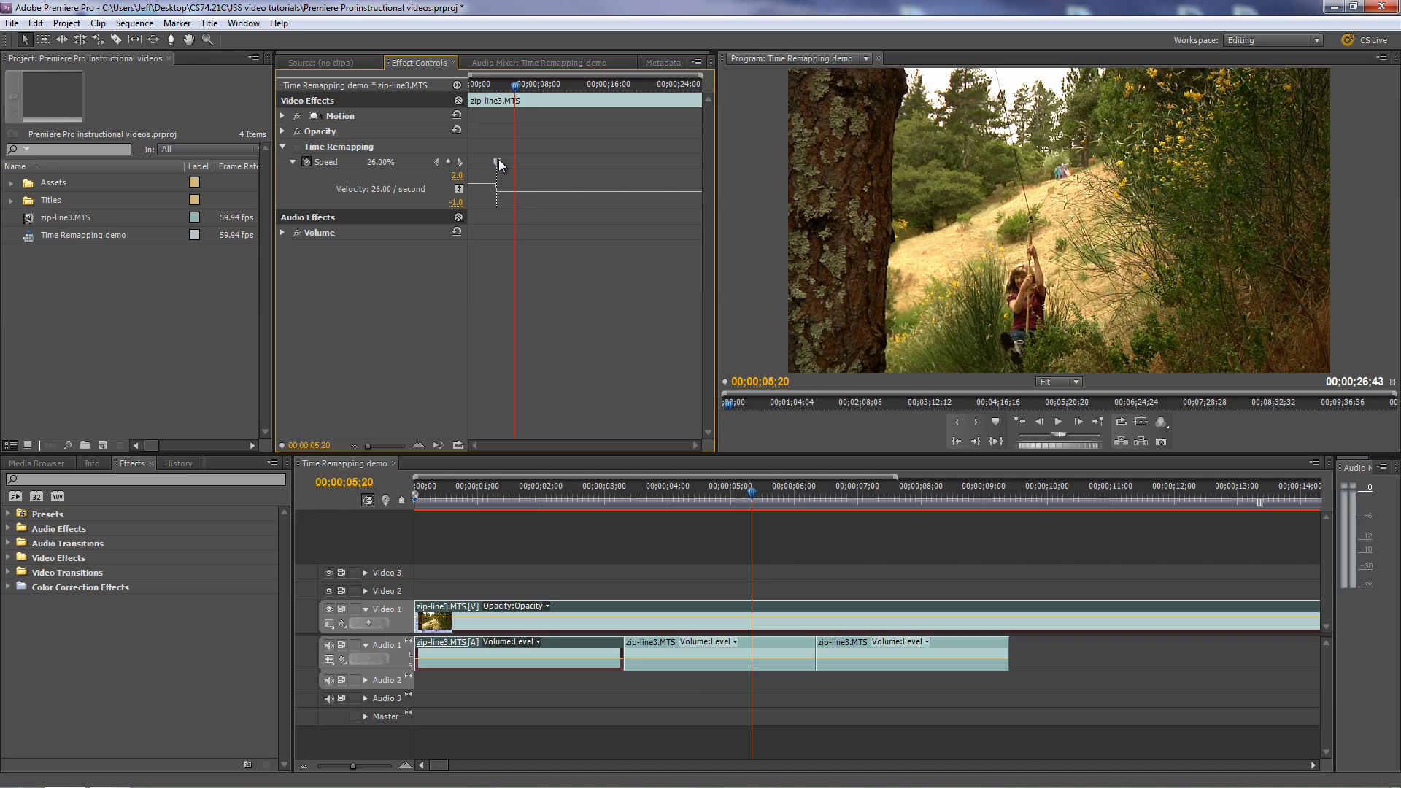
- Split the speed keyframe into a gradual ramp and replay it up to 00;00;06;21
drag(498, 159, 518, 164)
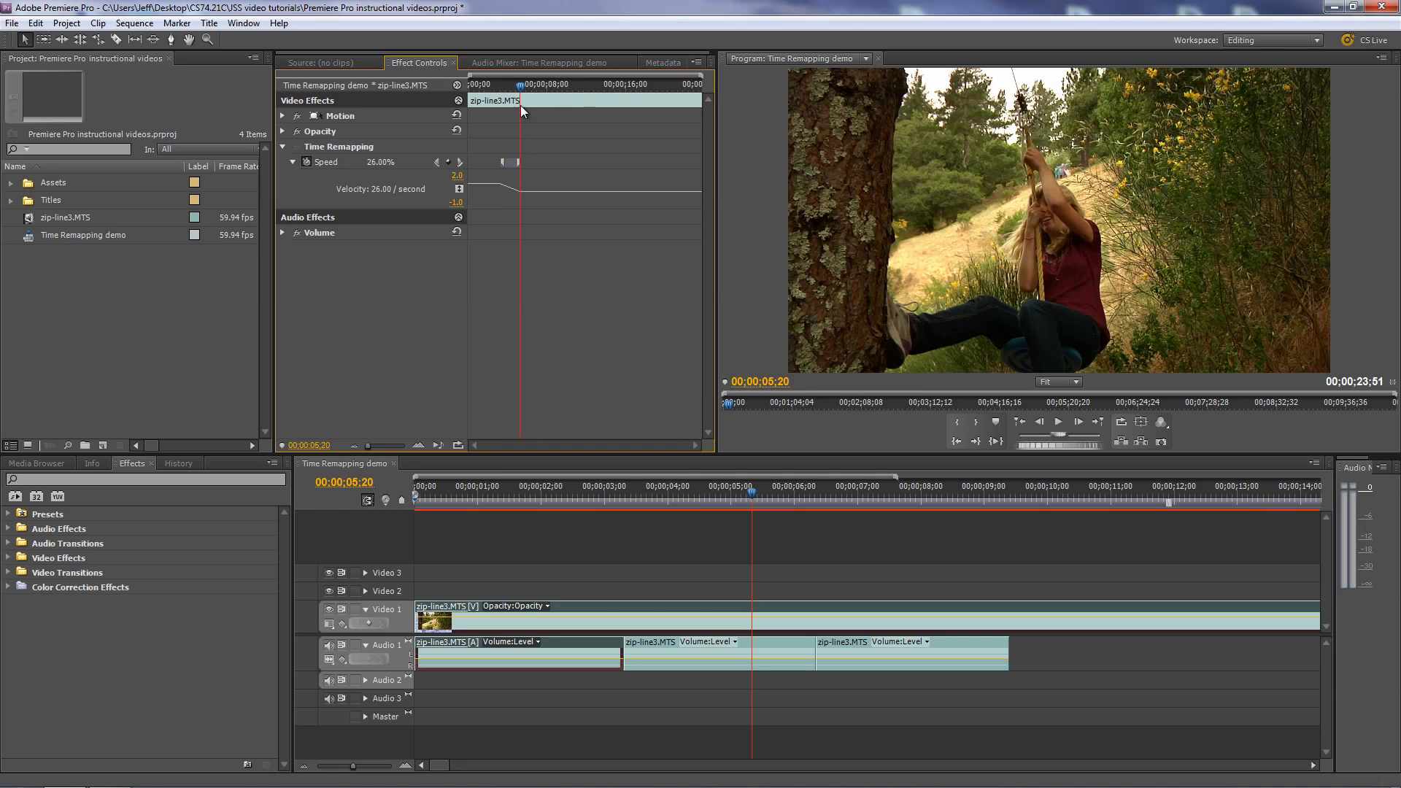
click(501, 85)
key(space)
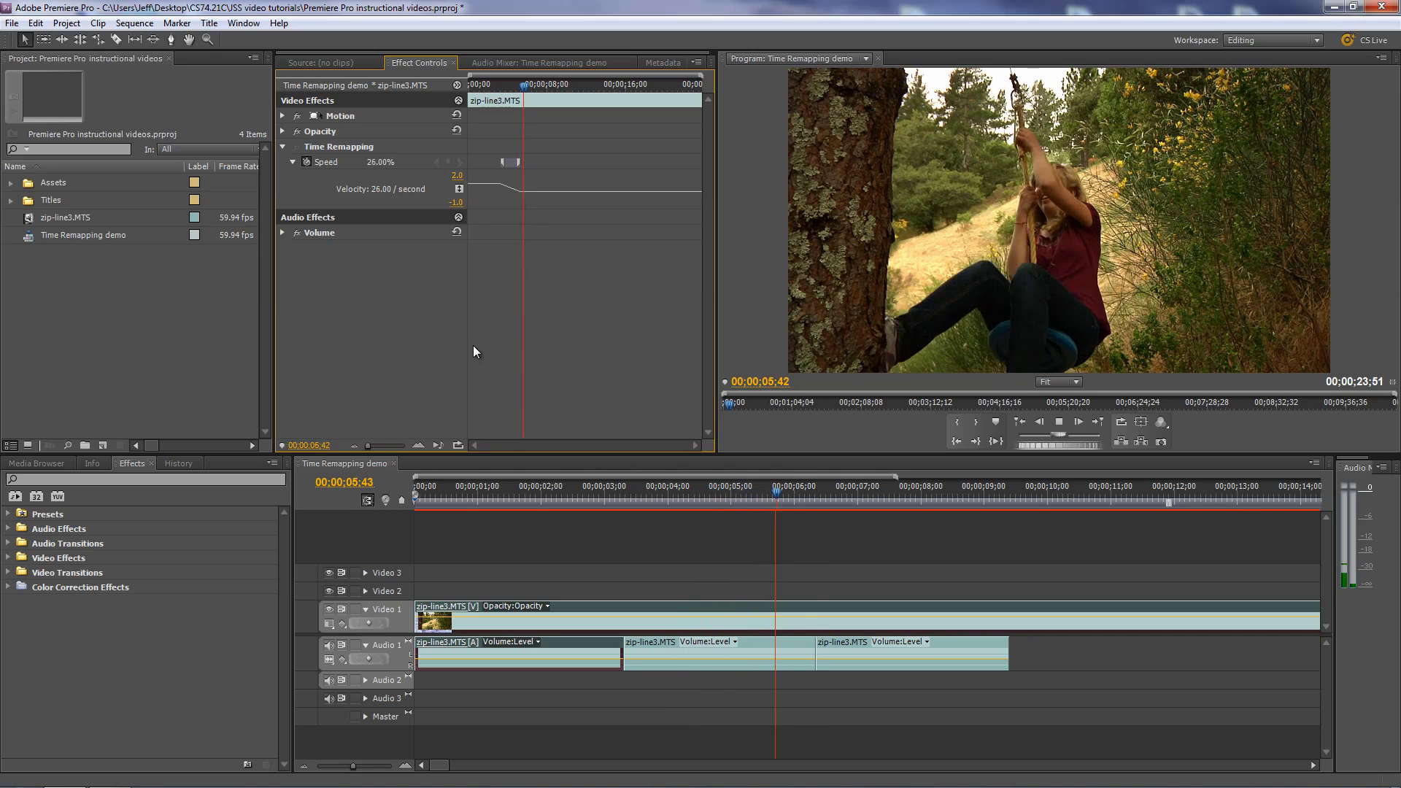
key(space)
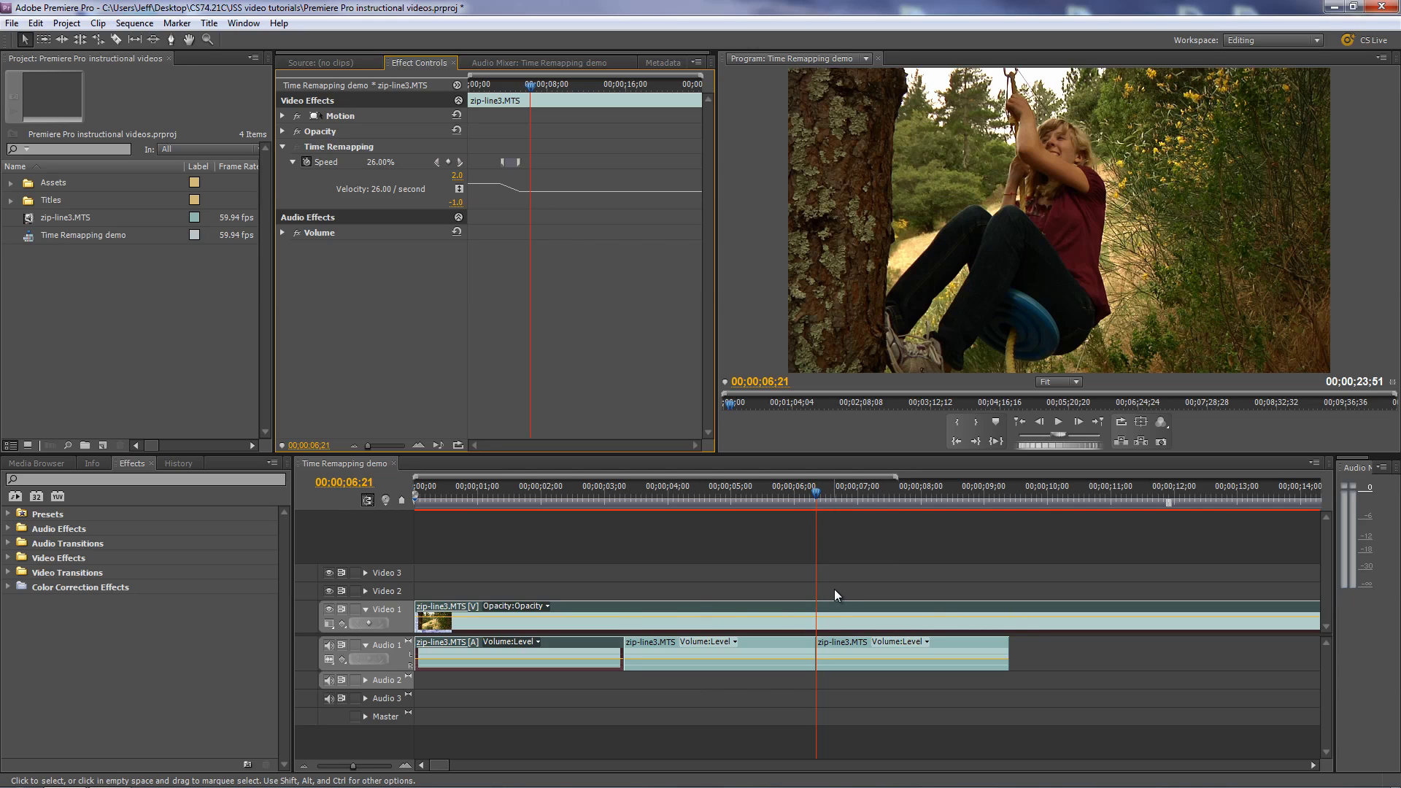
- Undo the speed edits back to 100% and make the Video 1 track taller
key(ctrl+z)
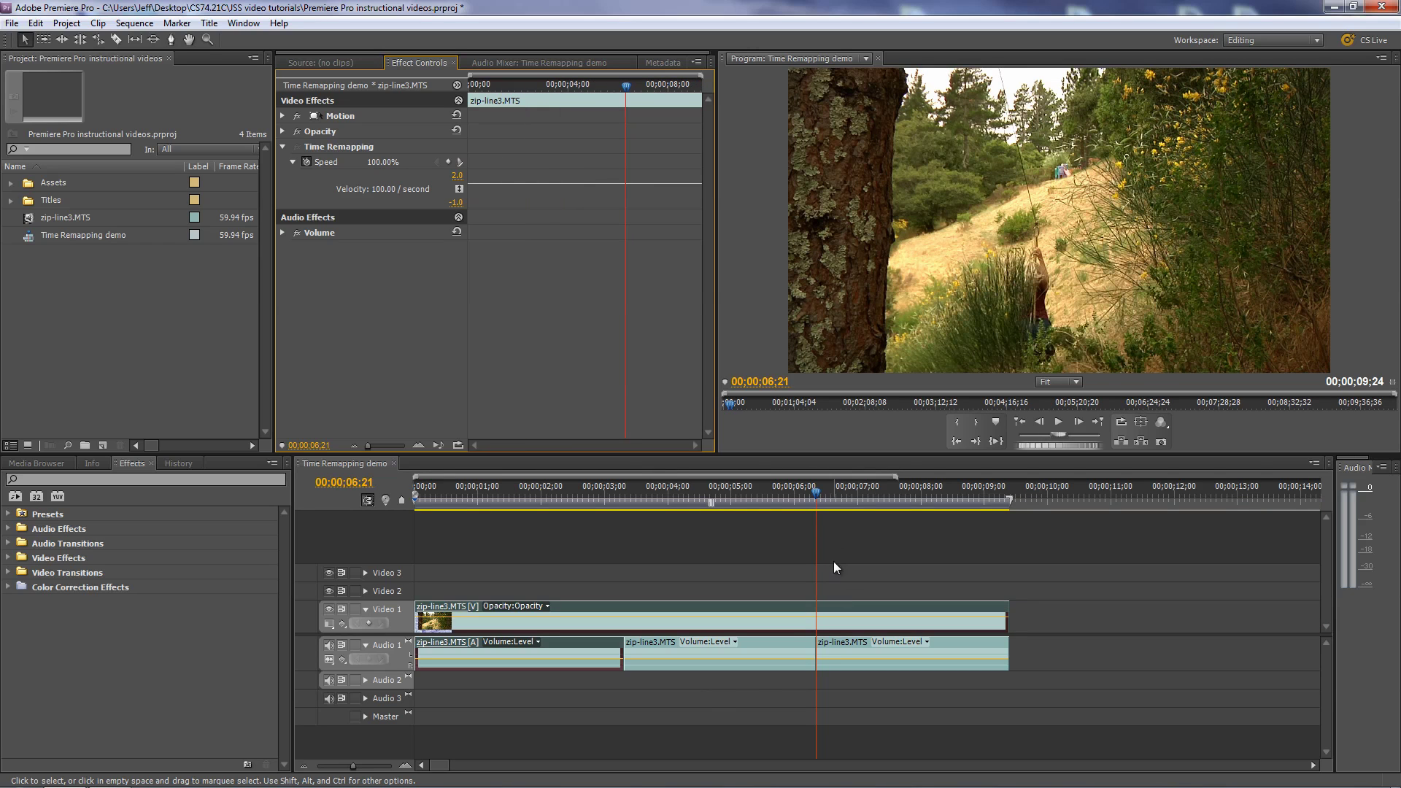
drag(813, 487, 626, 520)
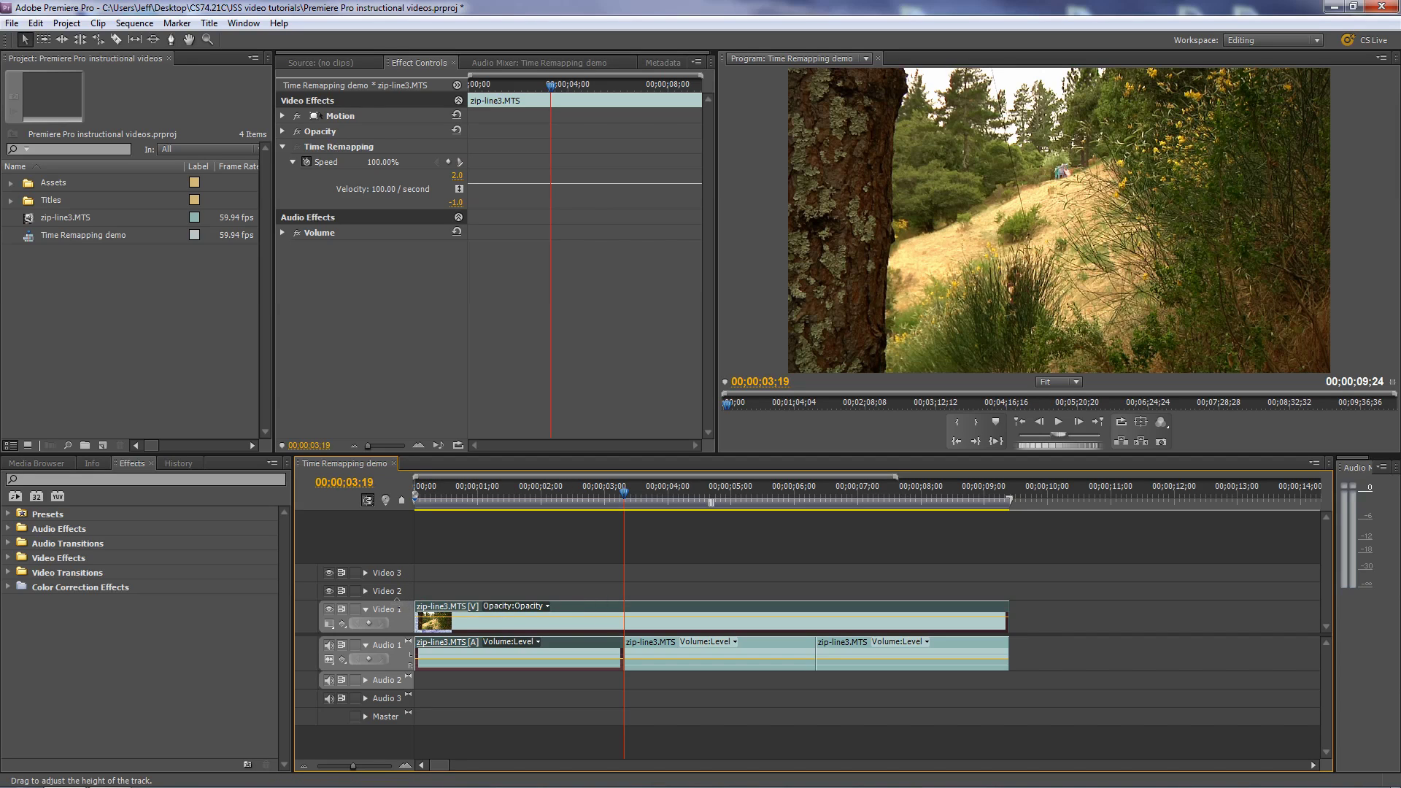
drag(395, 601, 394, 525)
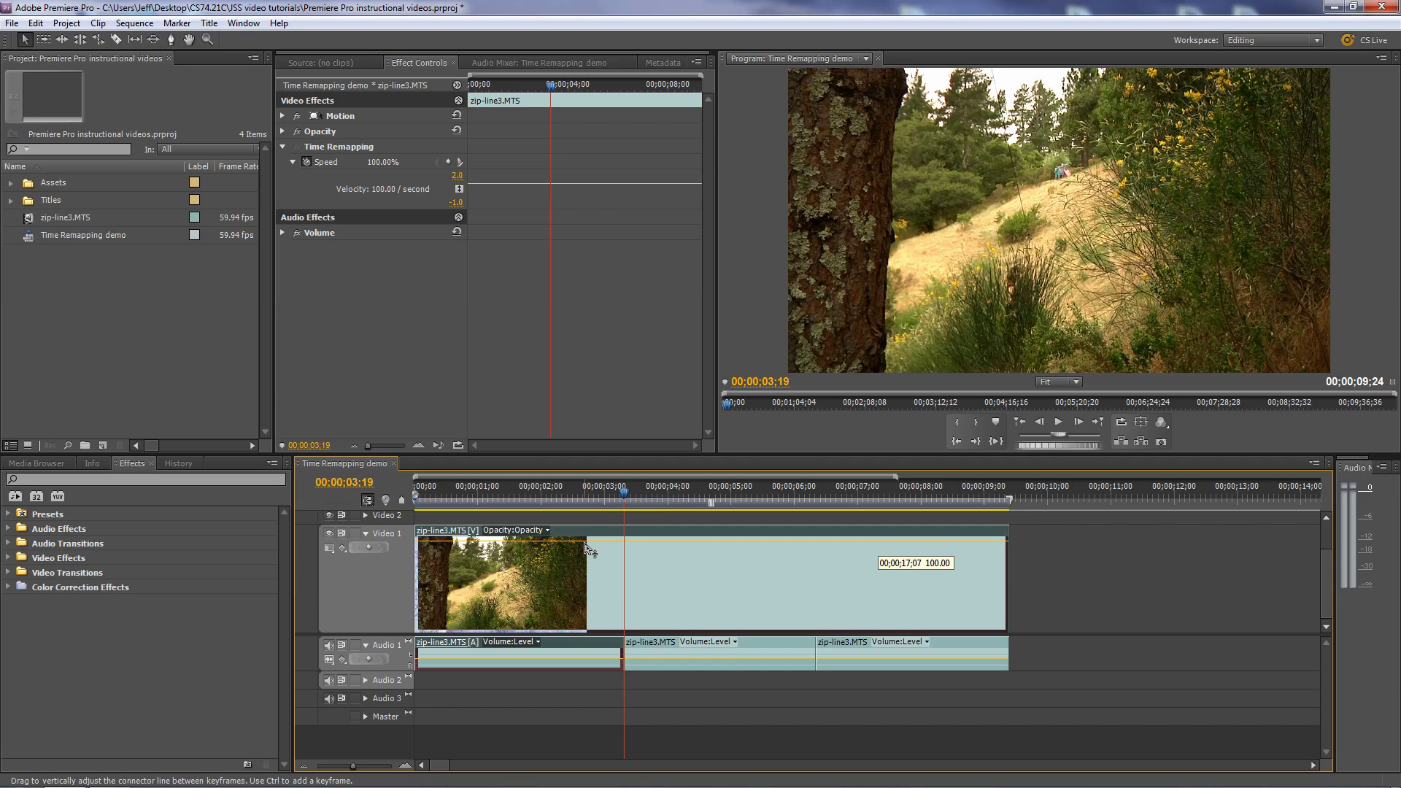
- Test-lower the clip's opacity line, undo it, and zoom the timeline out and back in
drag(588, 551, 584, 609)
mouse_move(584, 609)
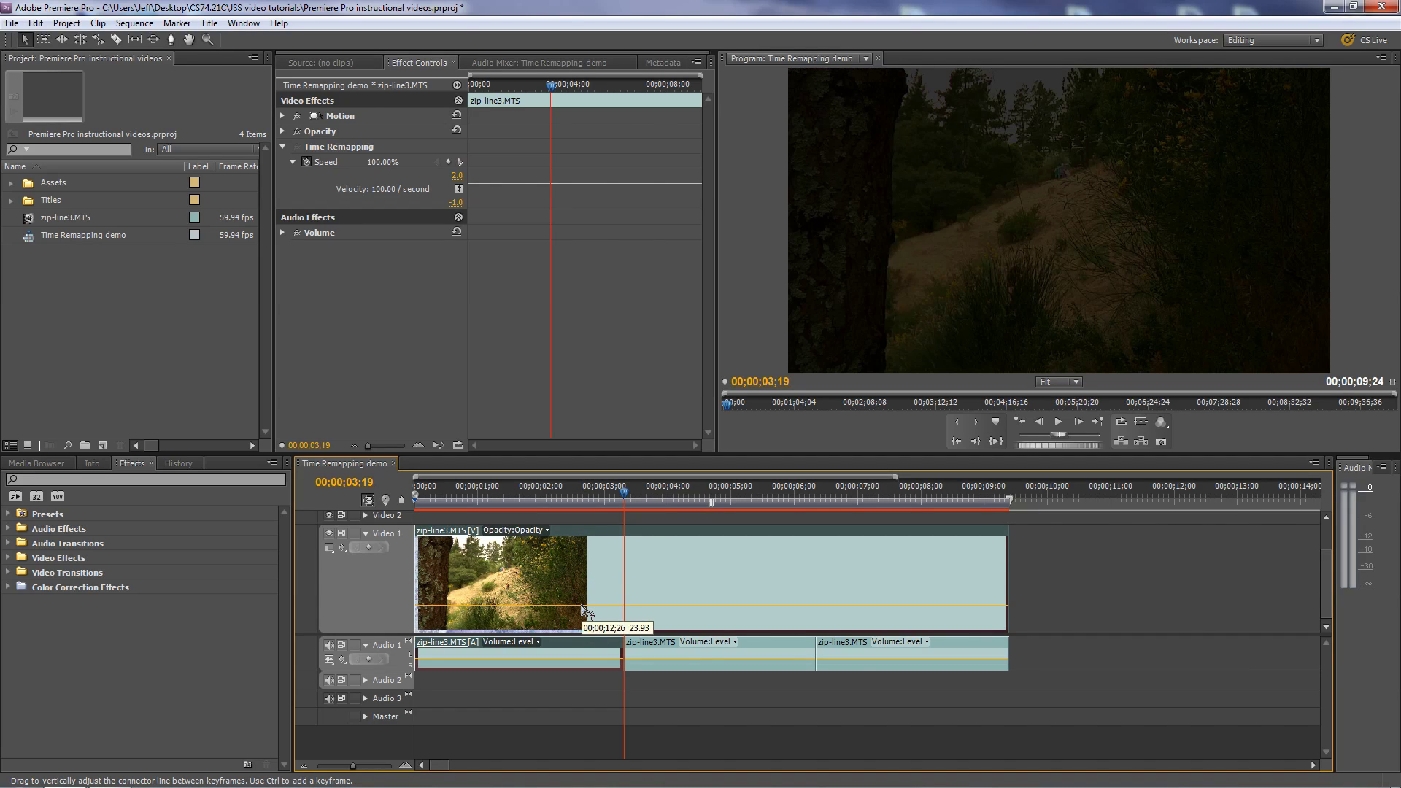
key(ctrl+z)
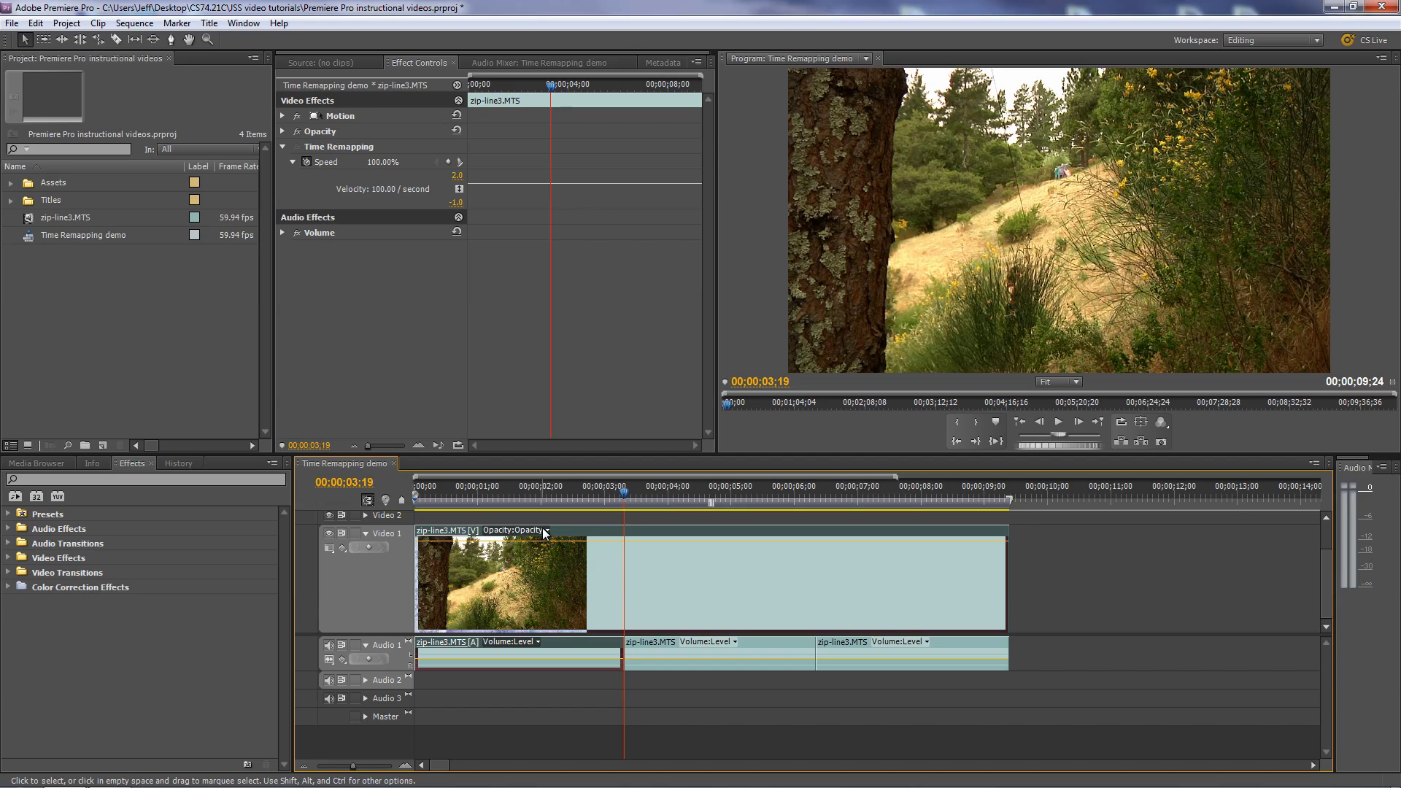
key(minus)
key(minus)
key(minus)
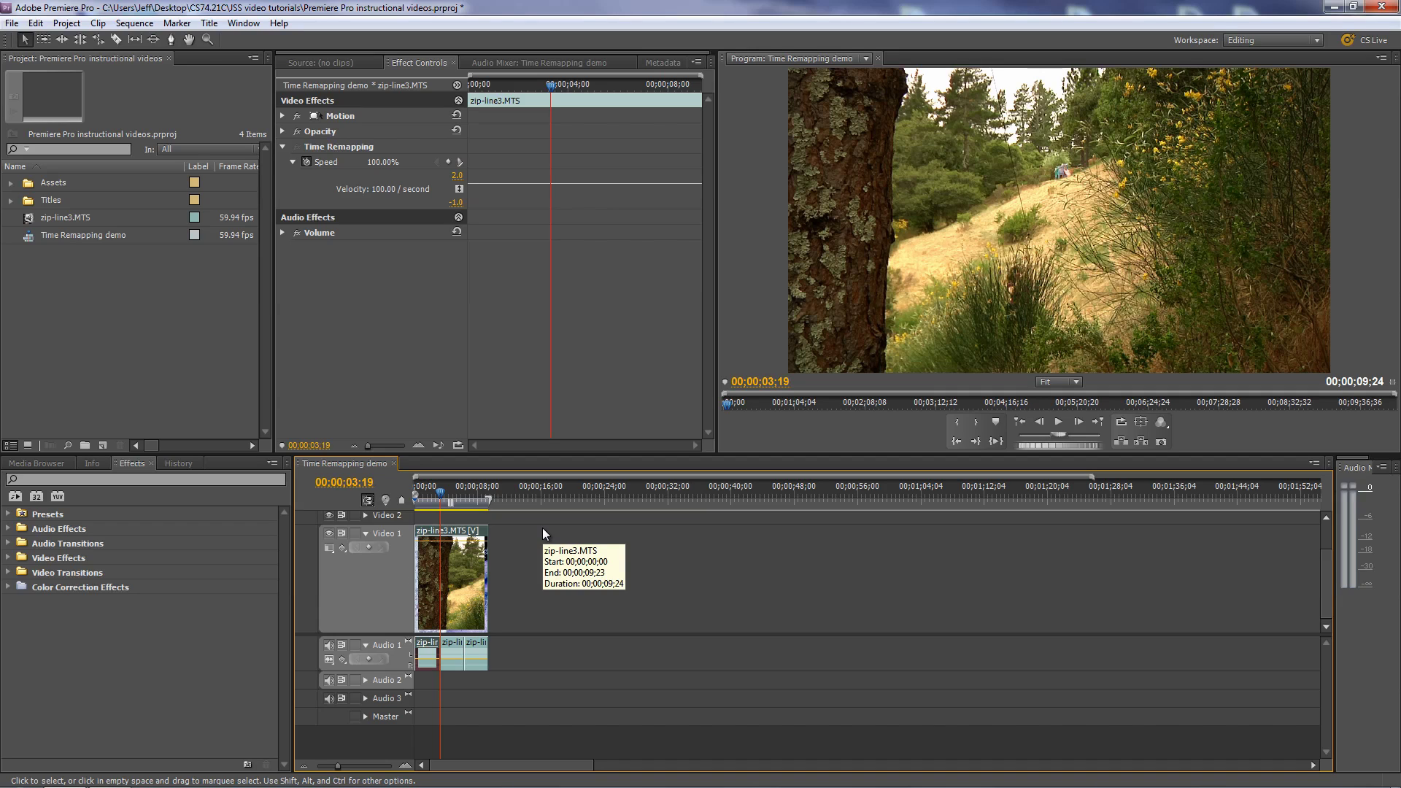
key(equal)
key(equal)
key(equal)
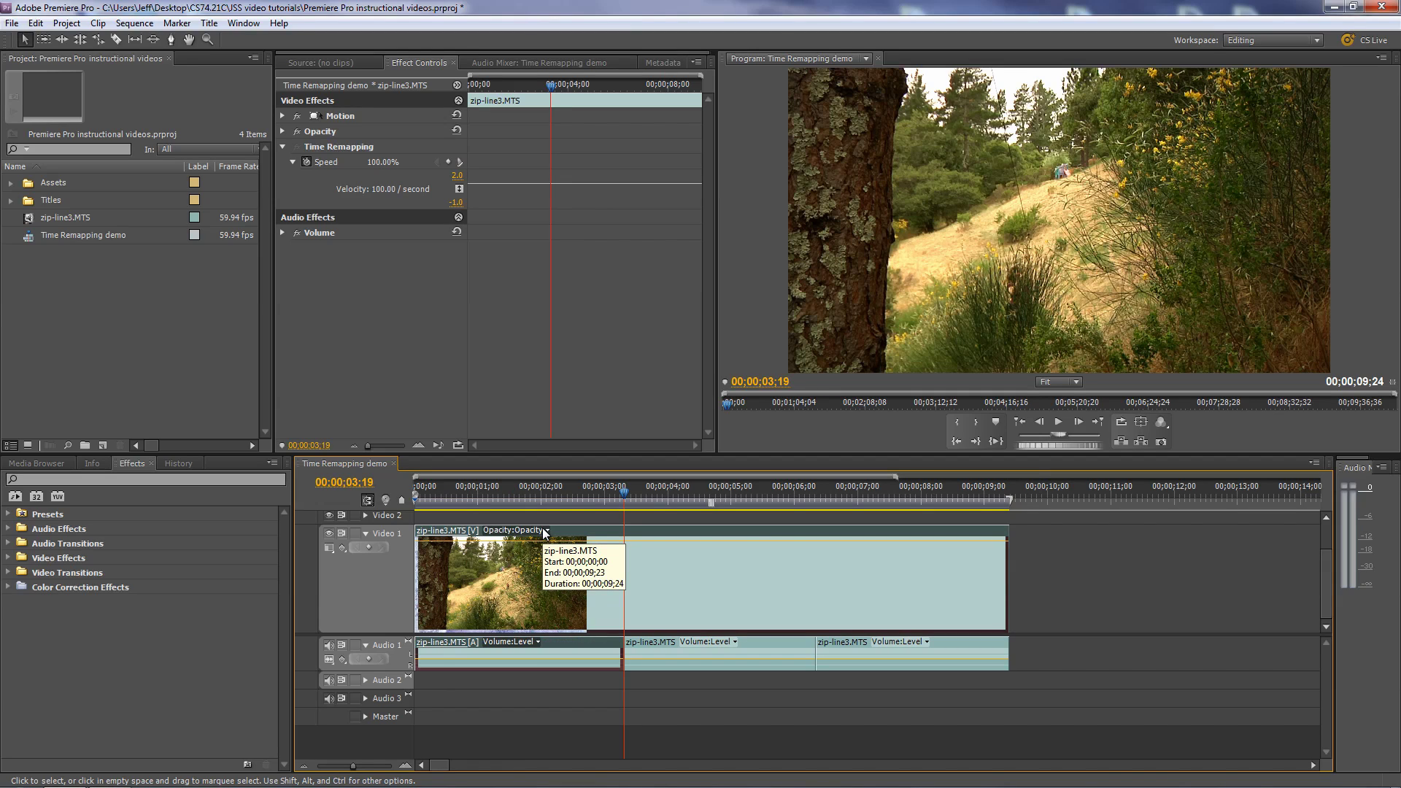
- Switch the clip's line to Time Remapping > Speed and add a keyframe at 00;00;03;19
click(547, 532)
mouse_move(553, 579)
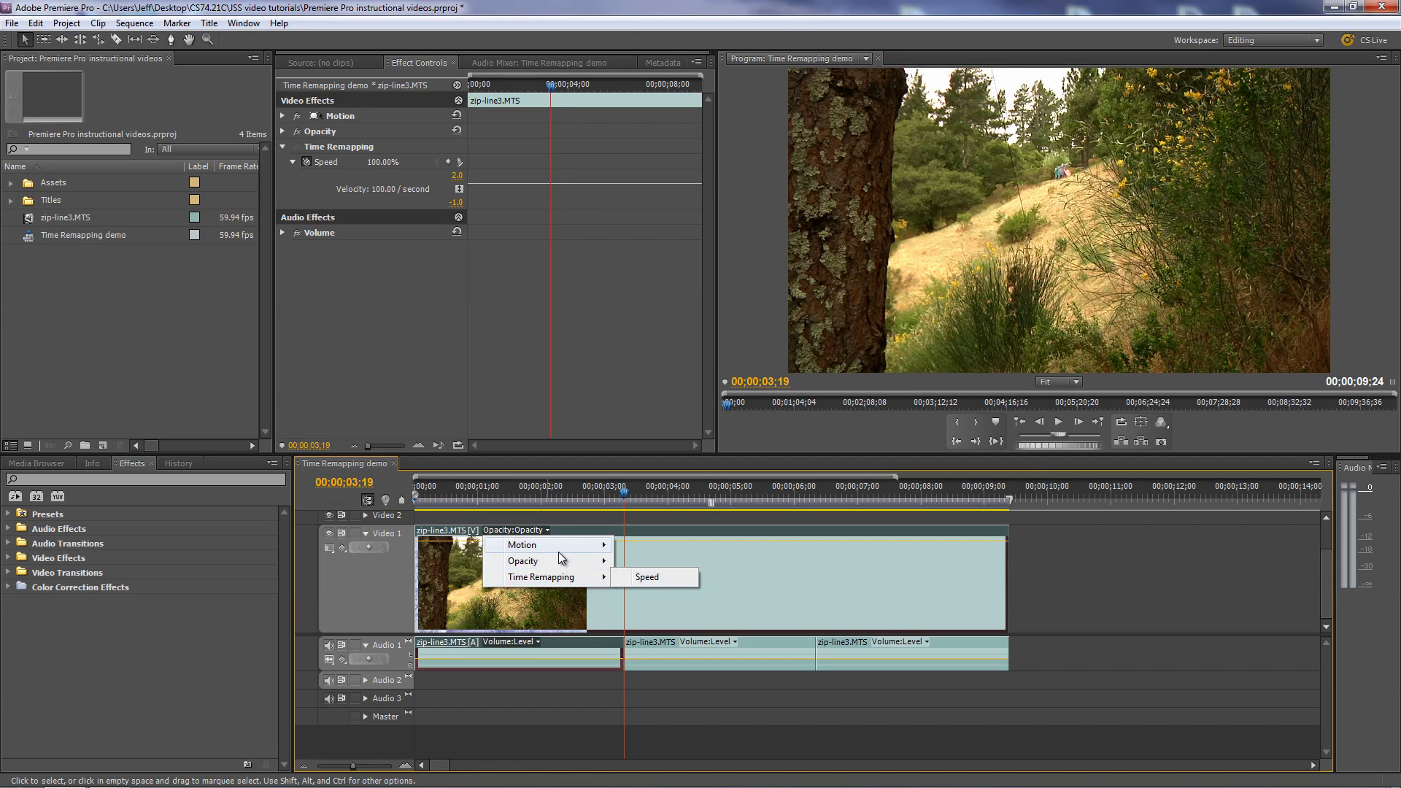
mouse_move(558, 547)
click(645, 579)
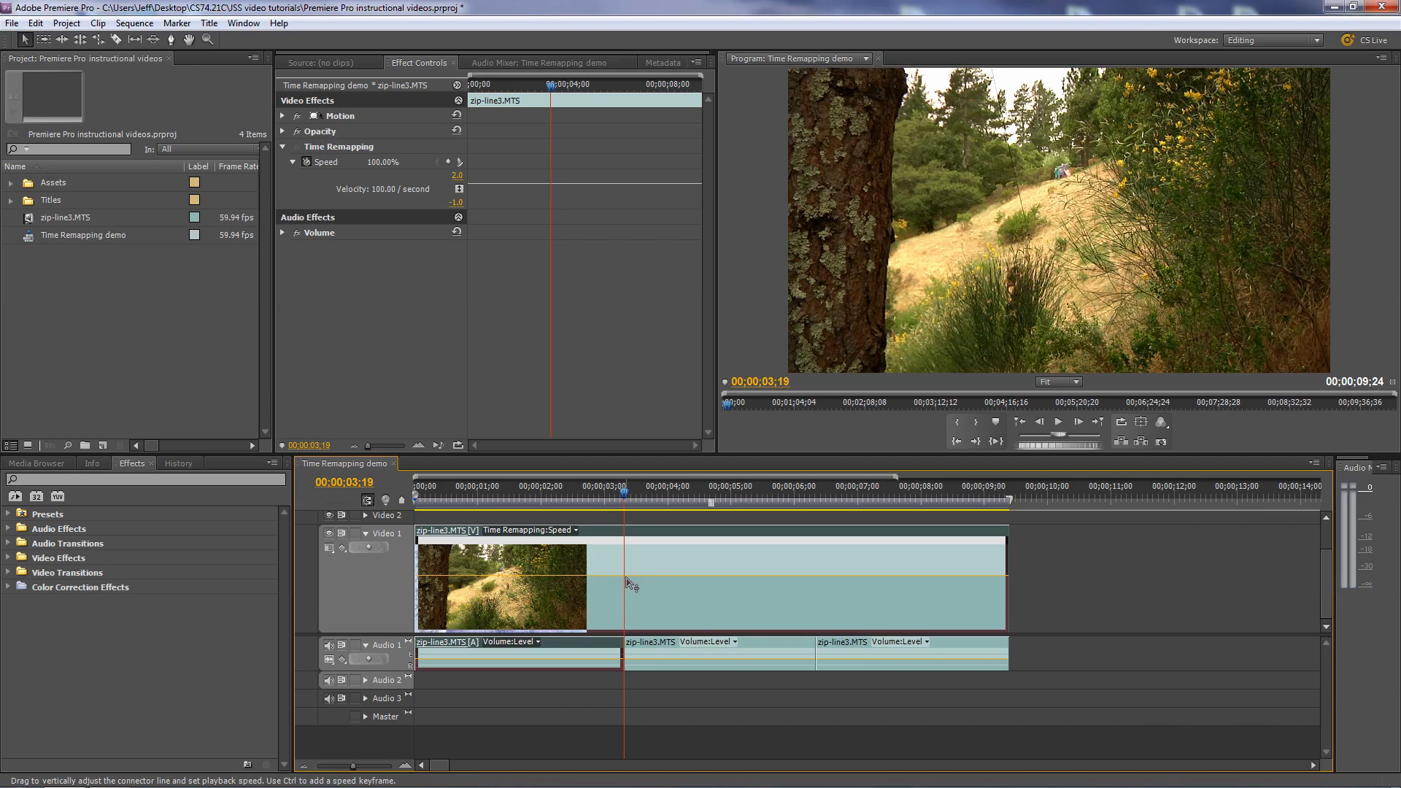
mouse_move(626, 582)
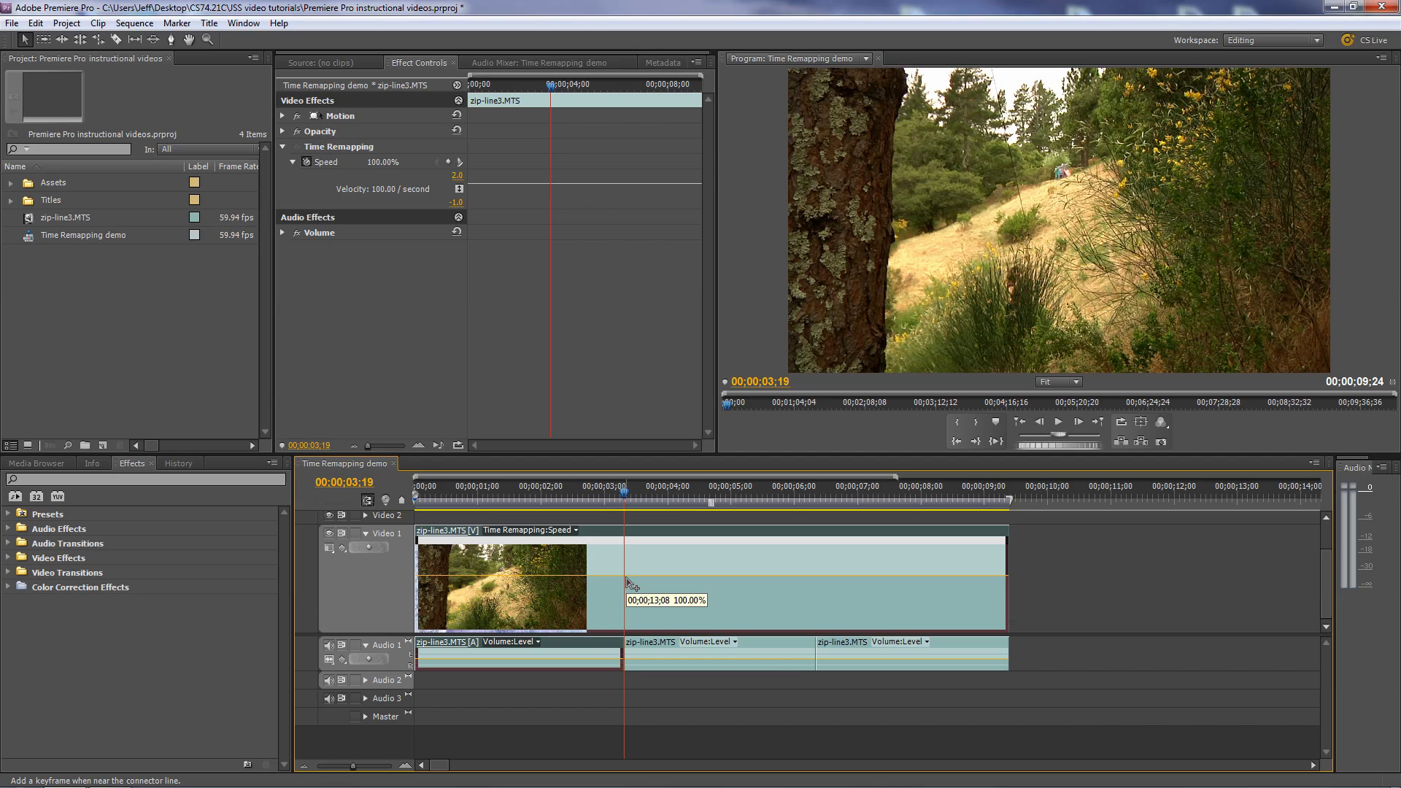
ctrl+click(627, 581)
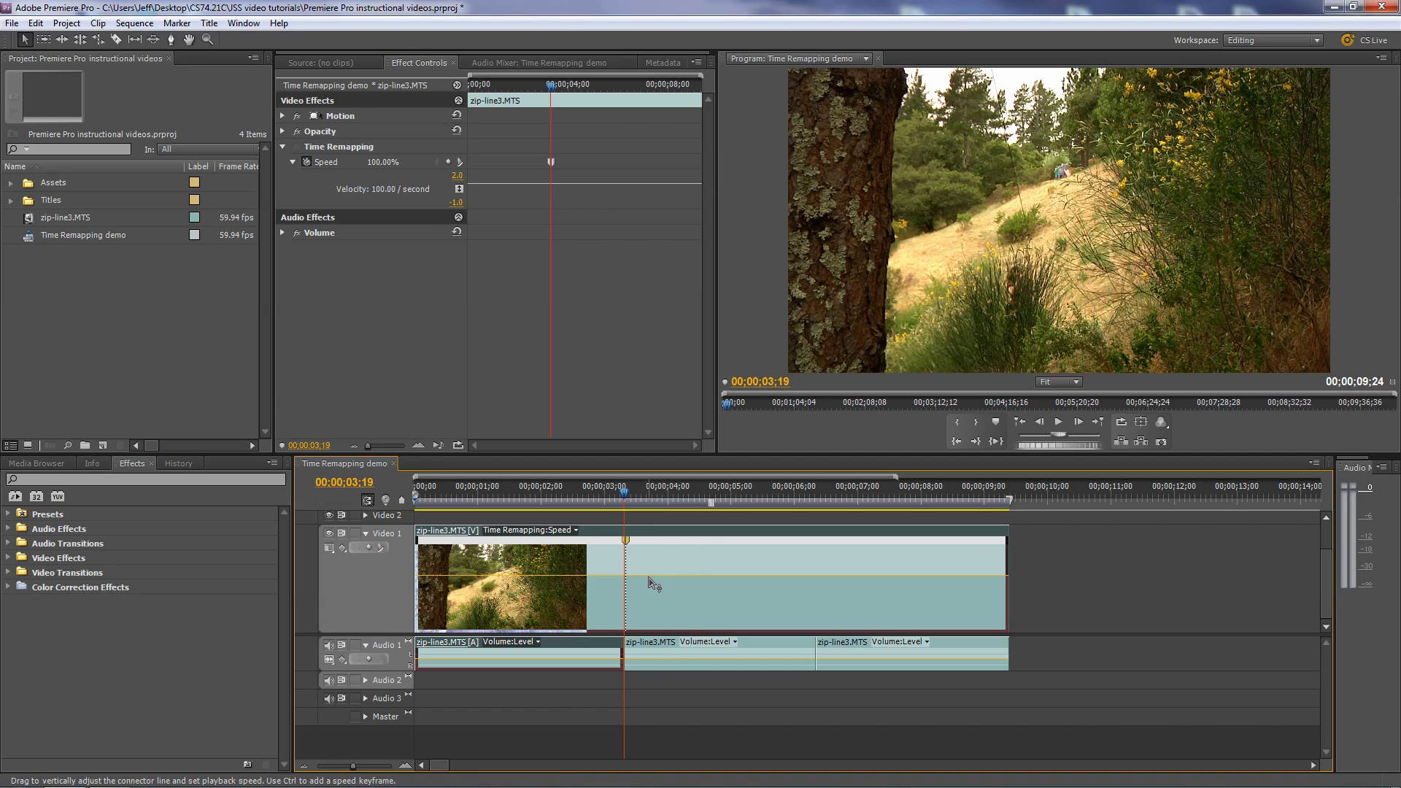
- Lower the speed after the keyframe to 26% and spread the keyframe into a gradual ramp
drag(651, 586, 643, 636)
drag(646, 635, 643, 632)
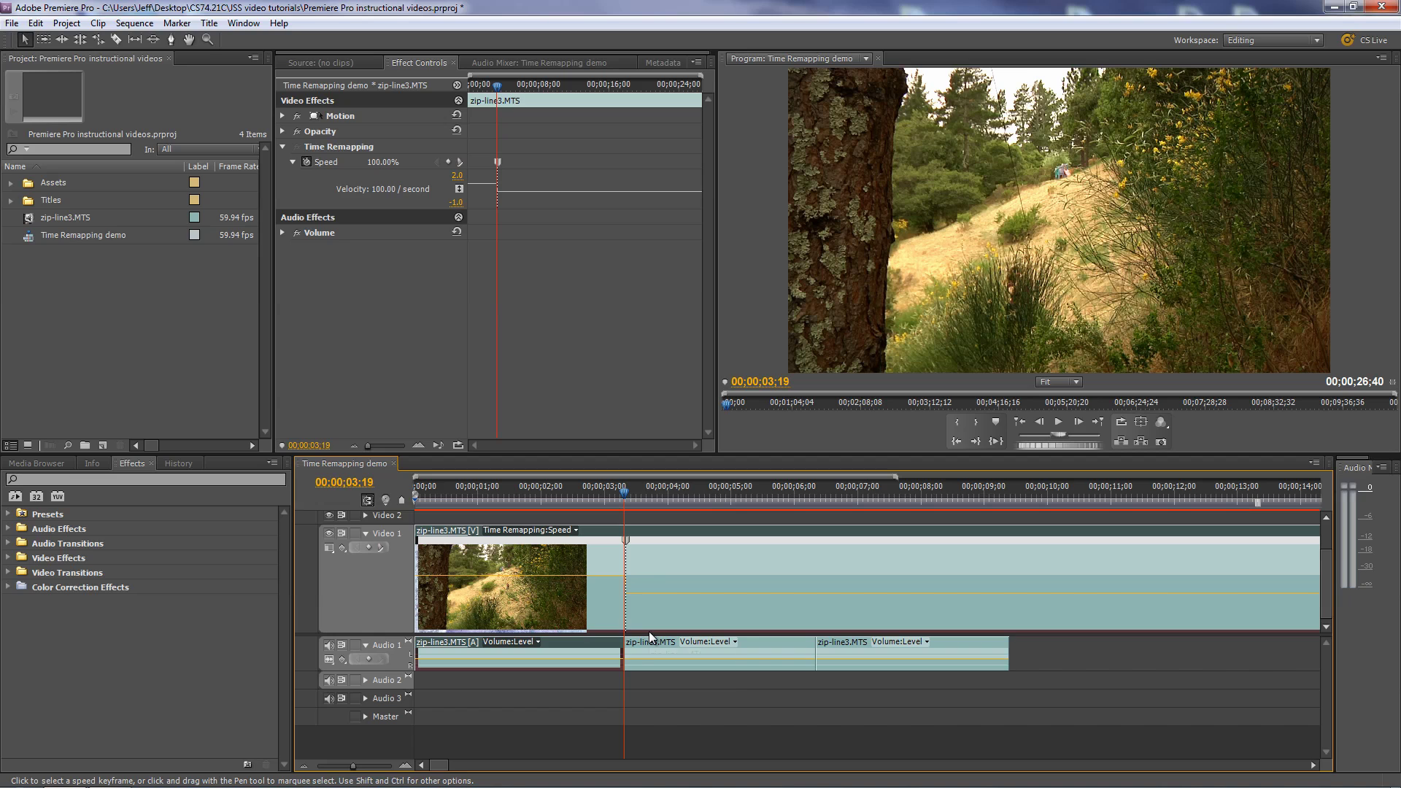
click(616, 504)
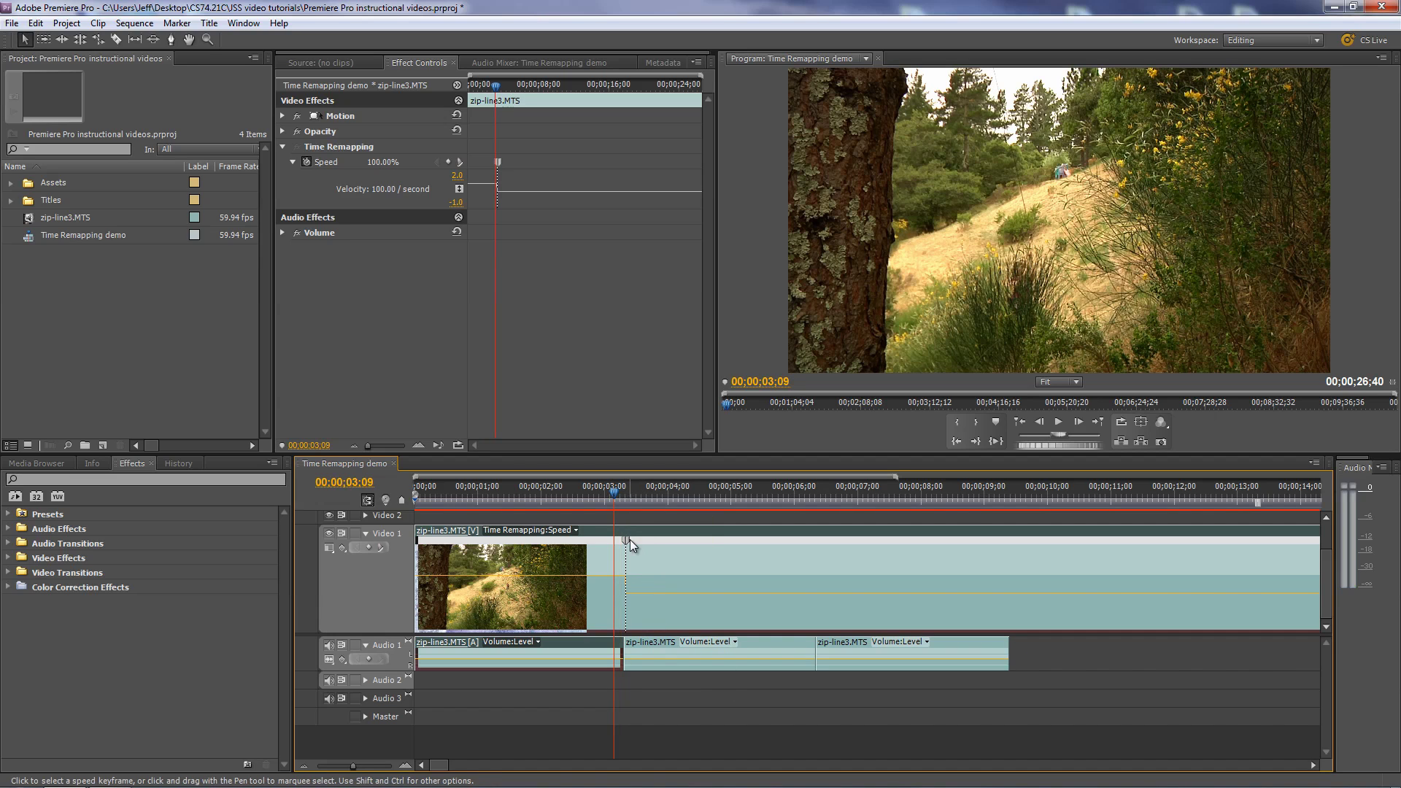
click(627, 541)
drag(629, 544, 666, 564)
- Play the ramp from 00;00;02;53 and scrub through the slowed section past 9 seconds
click(598, 499)
key(space)
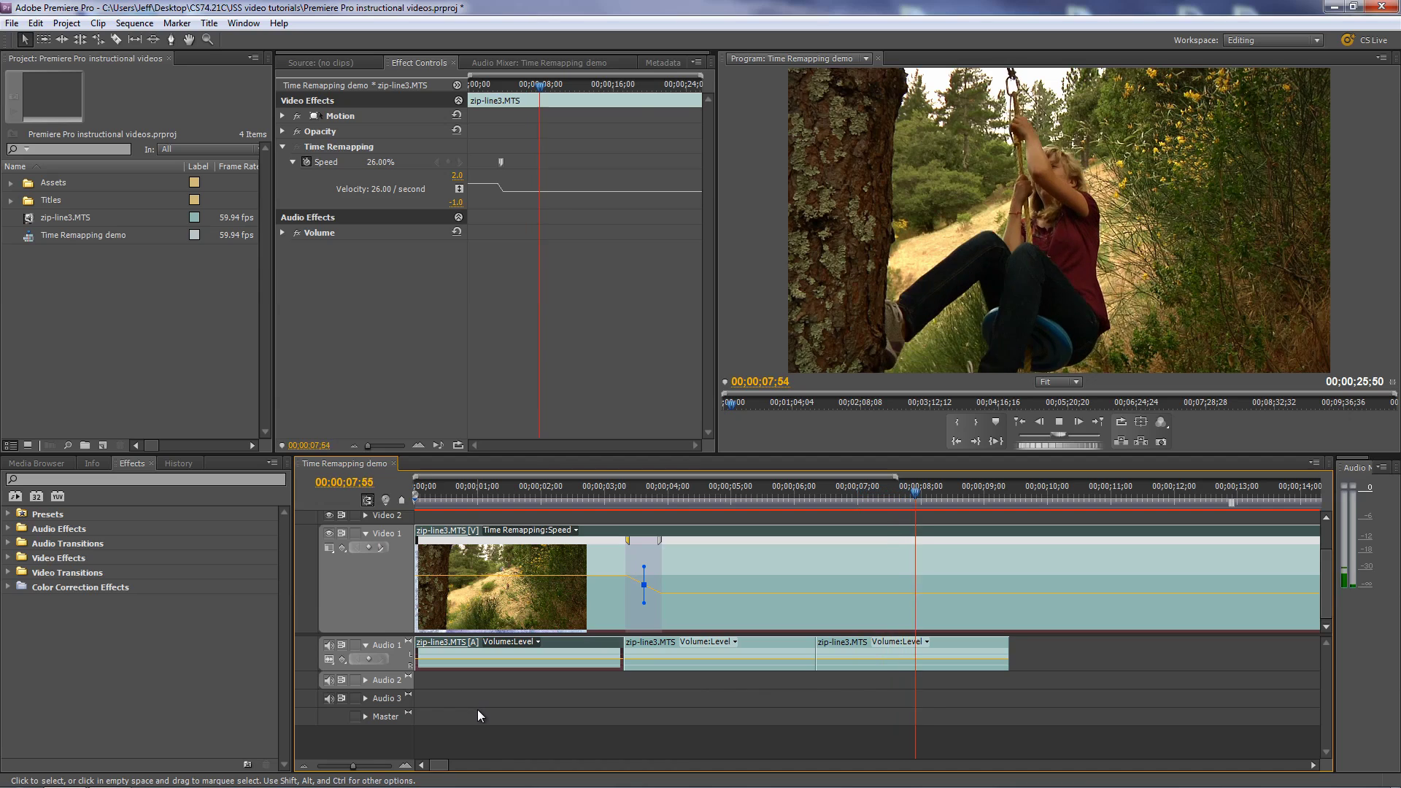
key(space)
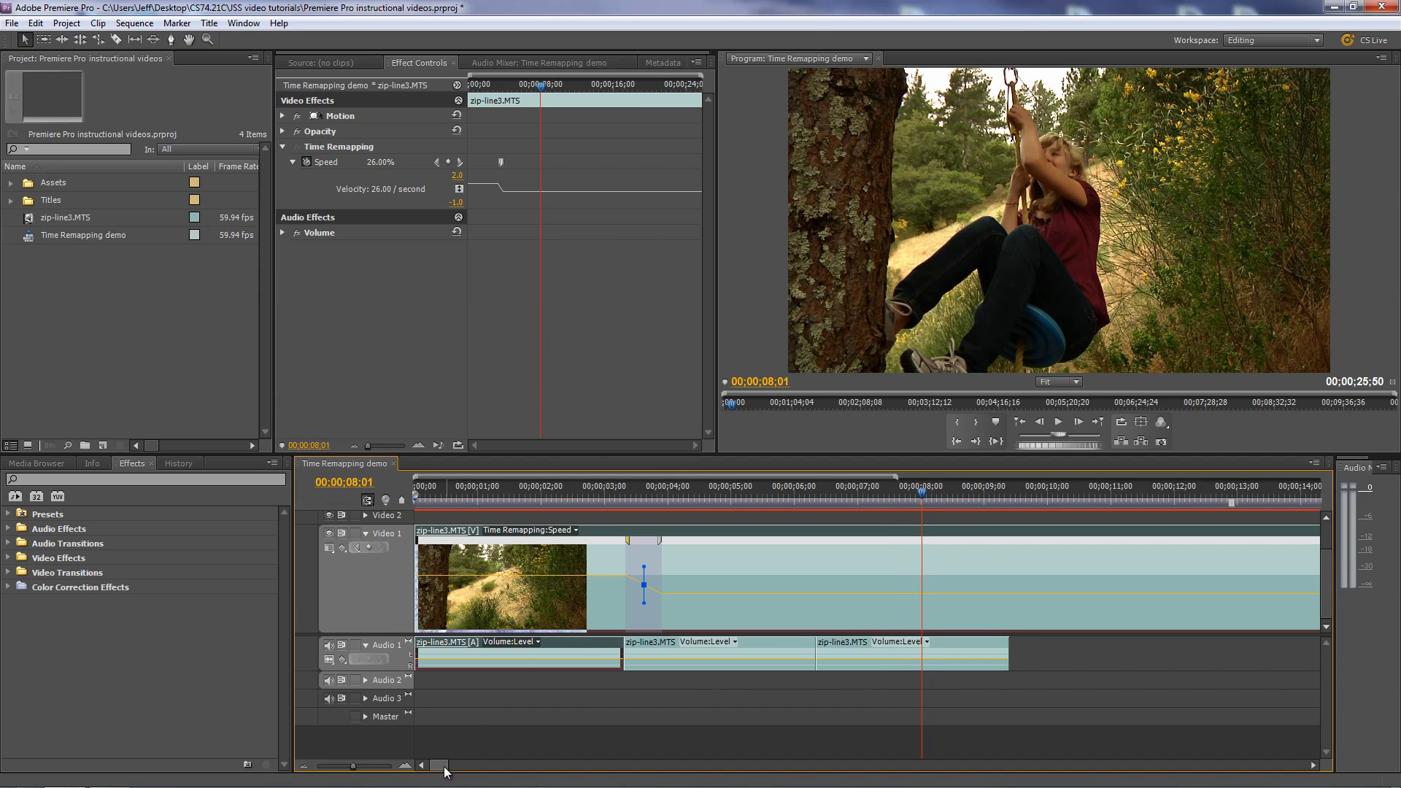
drag(440, 766, 445, 768)
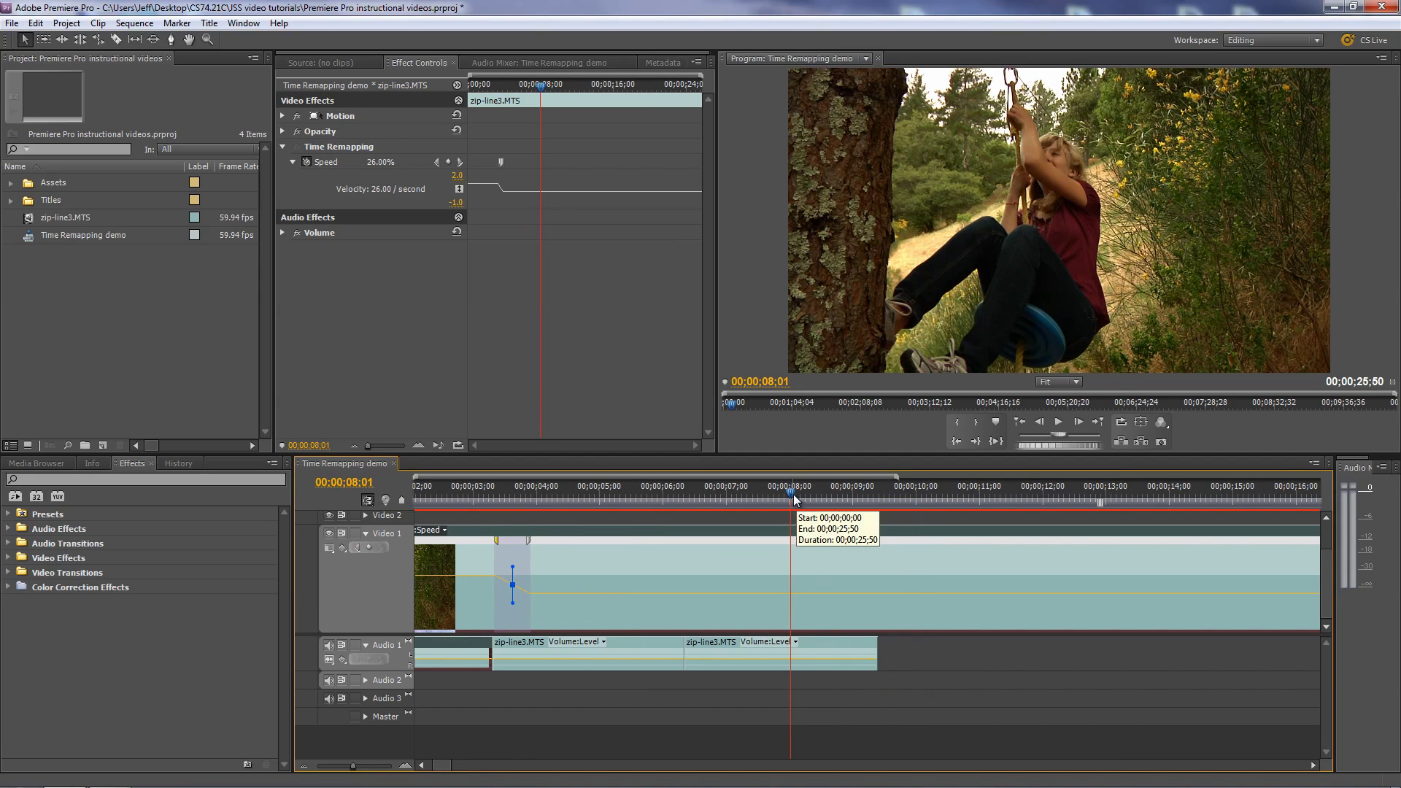
click(854, 499)
drag(858, 501, 1161, 482)
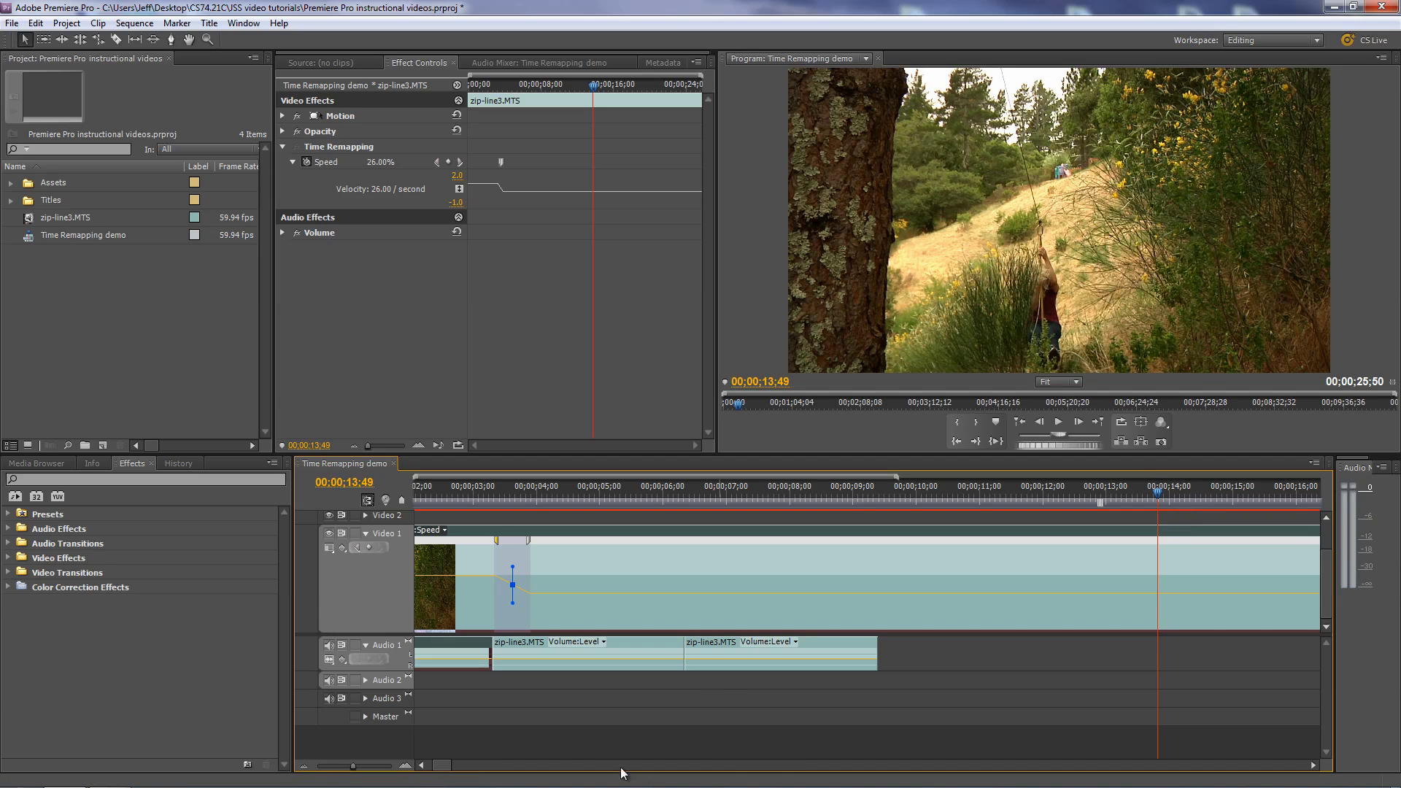
- Add a speed keyframe near 14 seconds and raise the speed after it back to 100%
drag(439, 766, 446, 763)
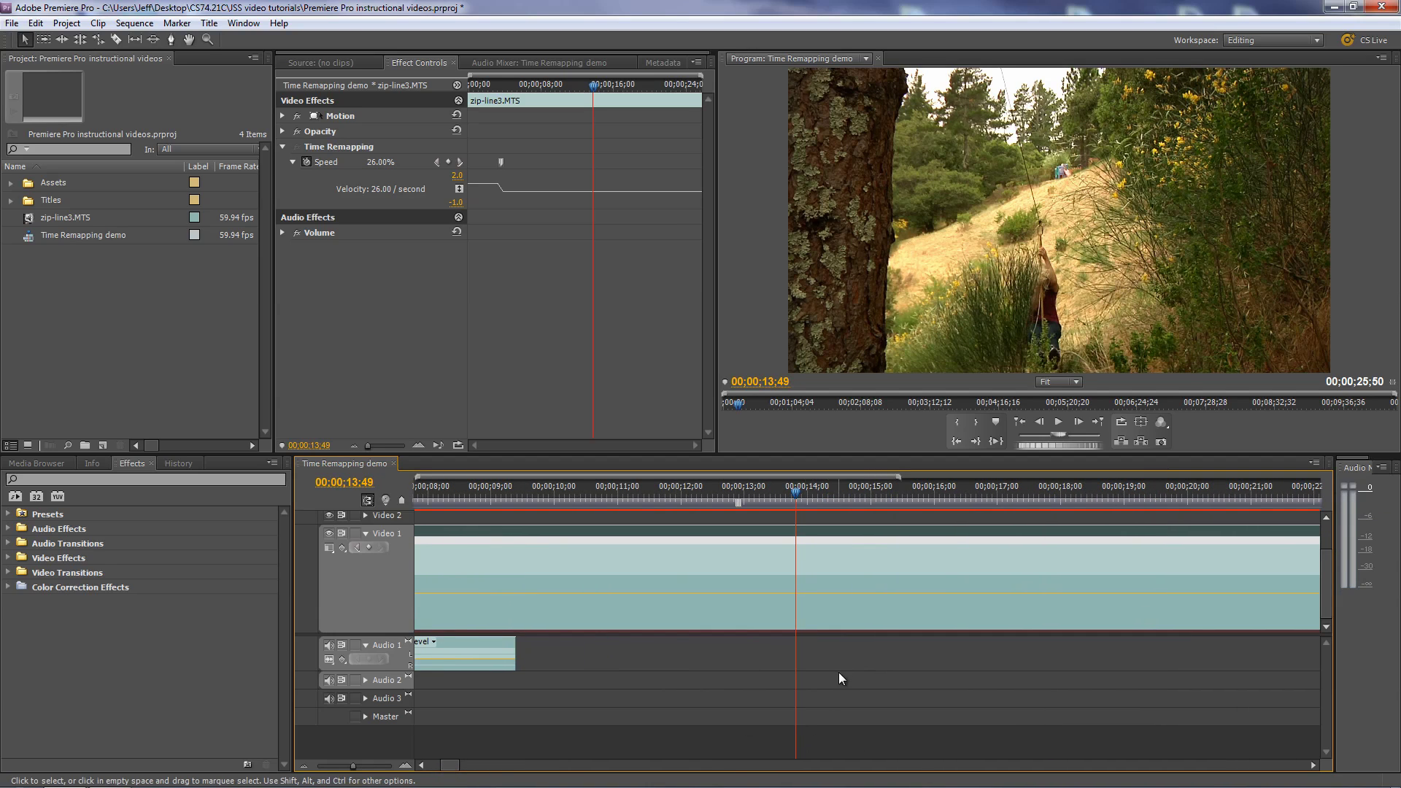
ctrl+click(797, 595)
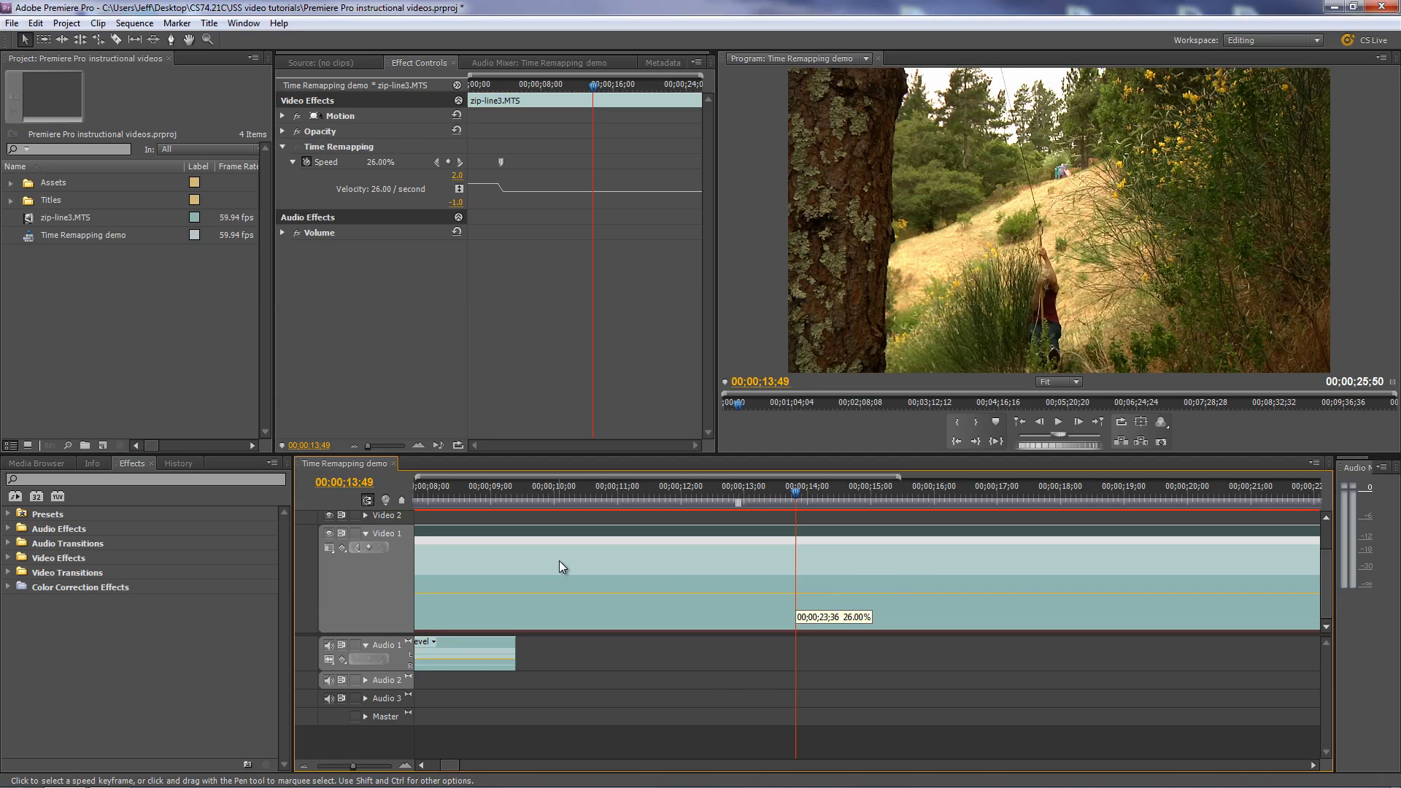
click(369, 548)
click(370, 548)
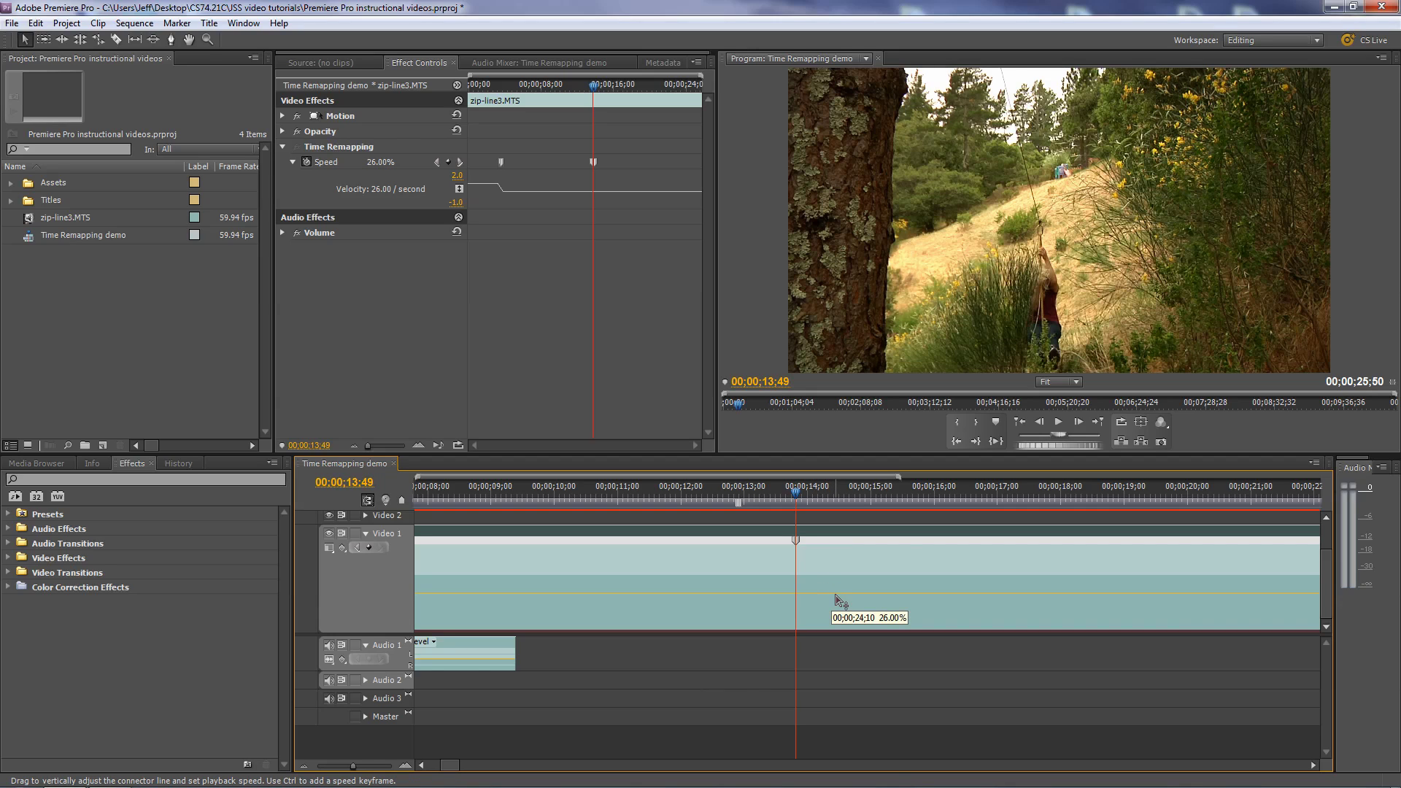
drag(836, 595, 836, 546)
- Play the full ramp from just before the slowdown, then zoom out to the whole 17;09 sequence
click(814, 584)
click(713, 499)
click(622, 503)
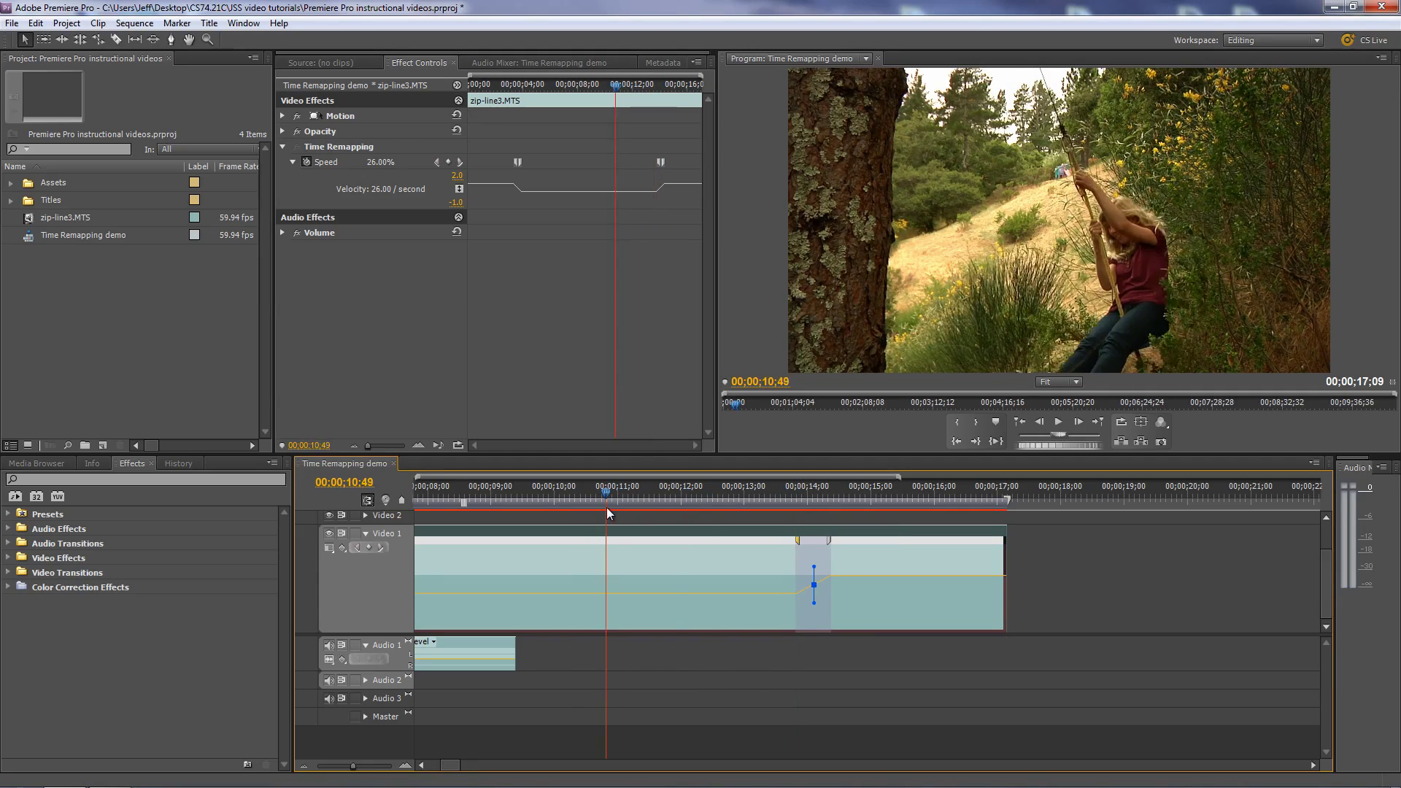
click(578, 505)
key(space)
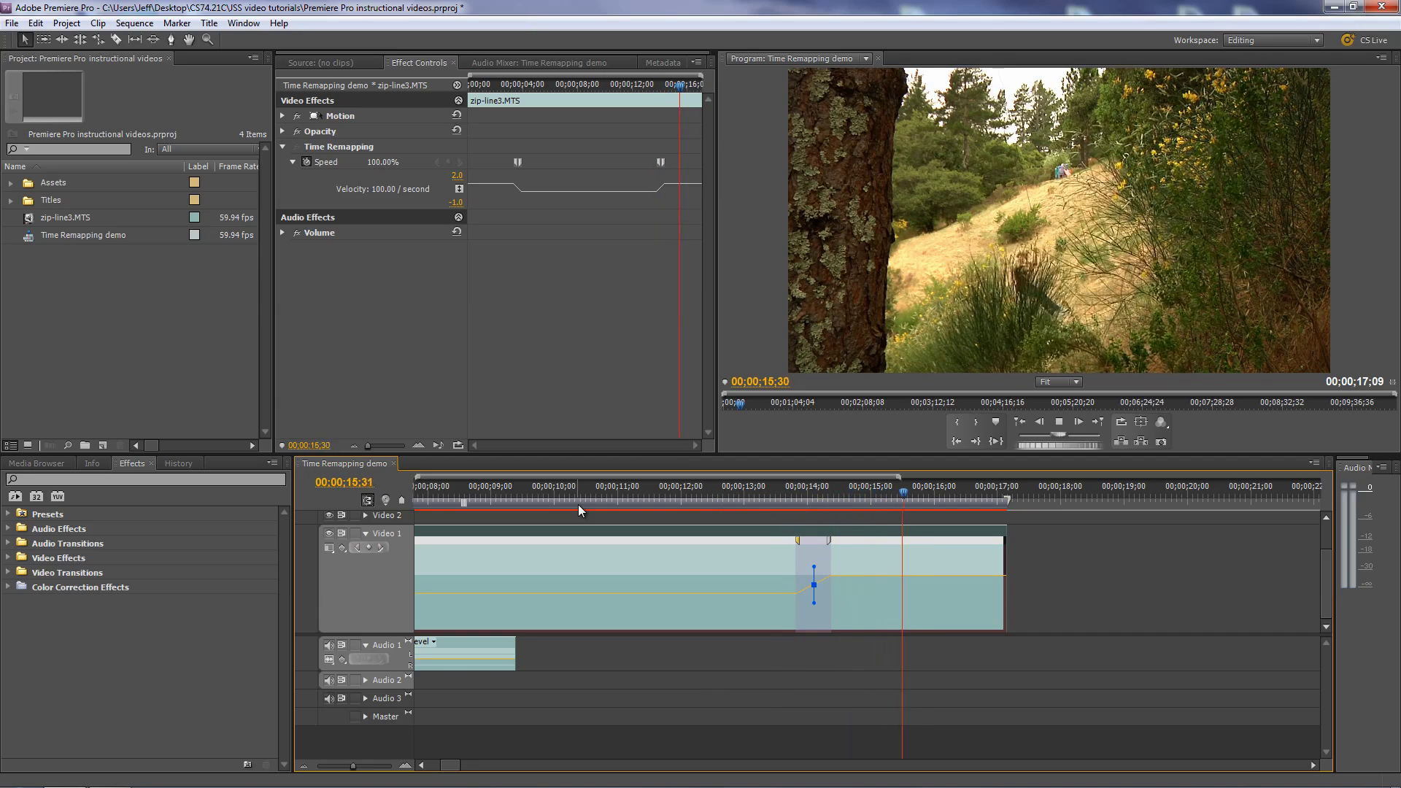
key(space)
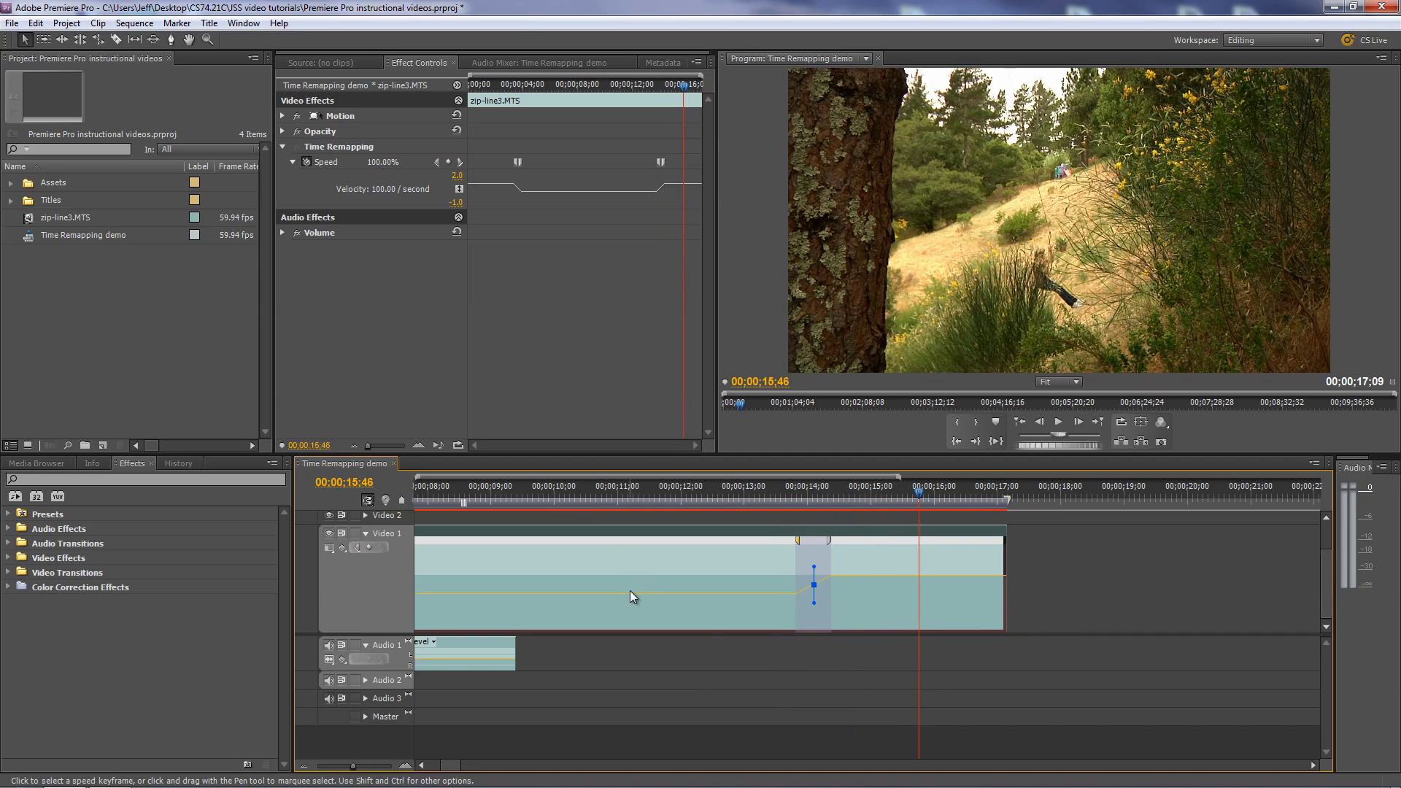
key(minus)
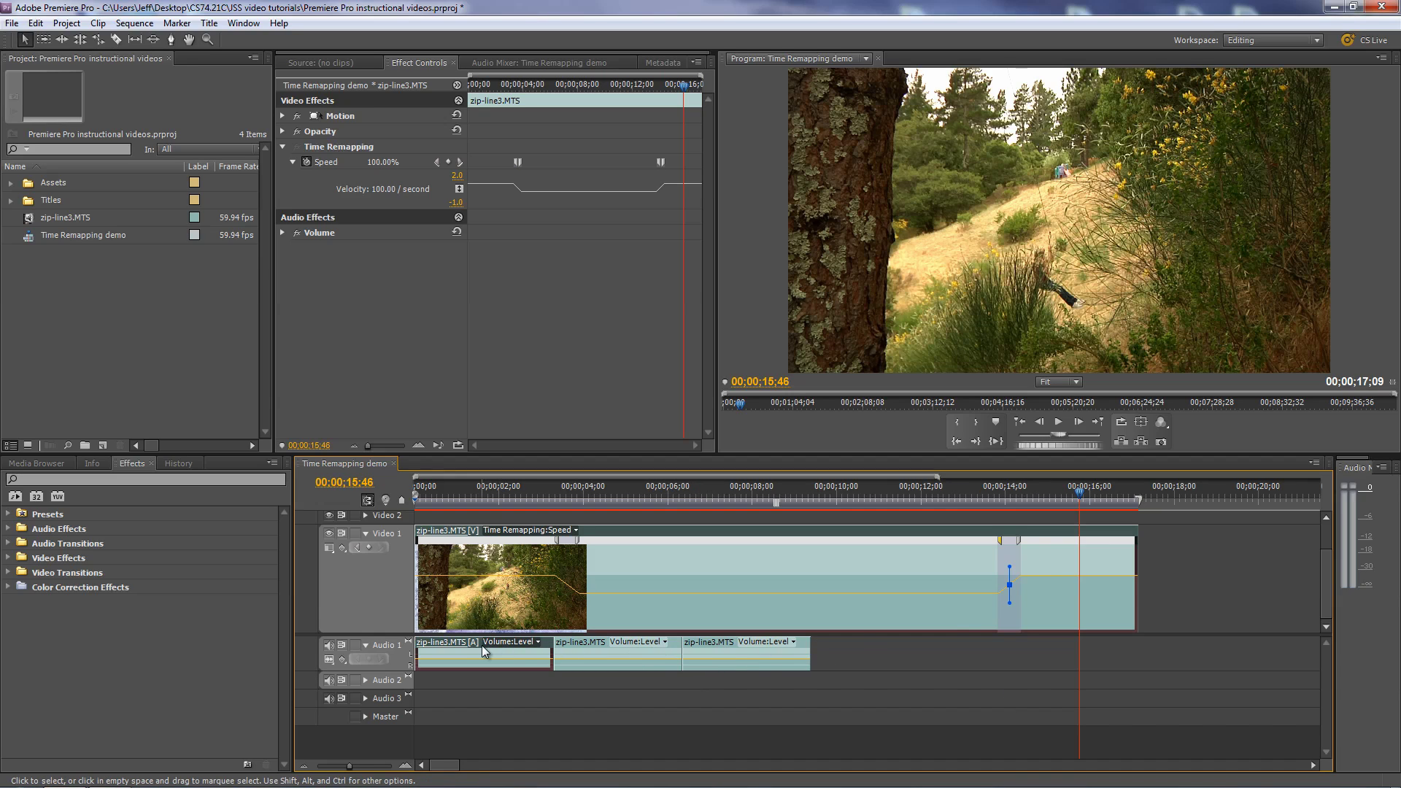
- Shift the last Audio 1 clip about 4 seconds later and play back from before the ramp
drag(708, 643, 1027, 635)
drag(1078, 487, 975, 502)
key(space)
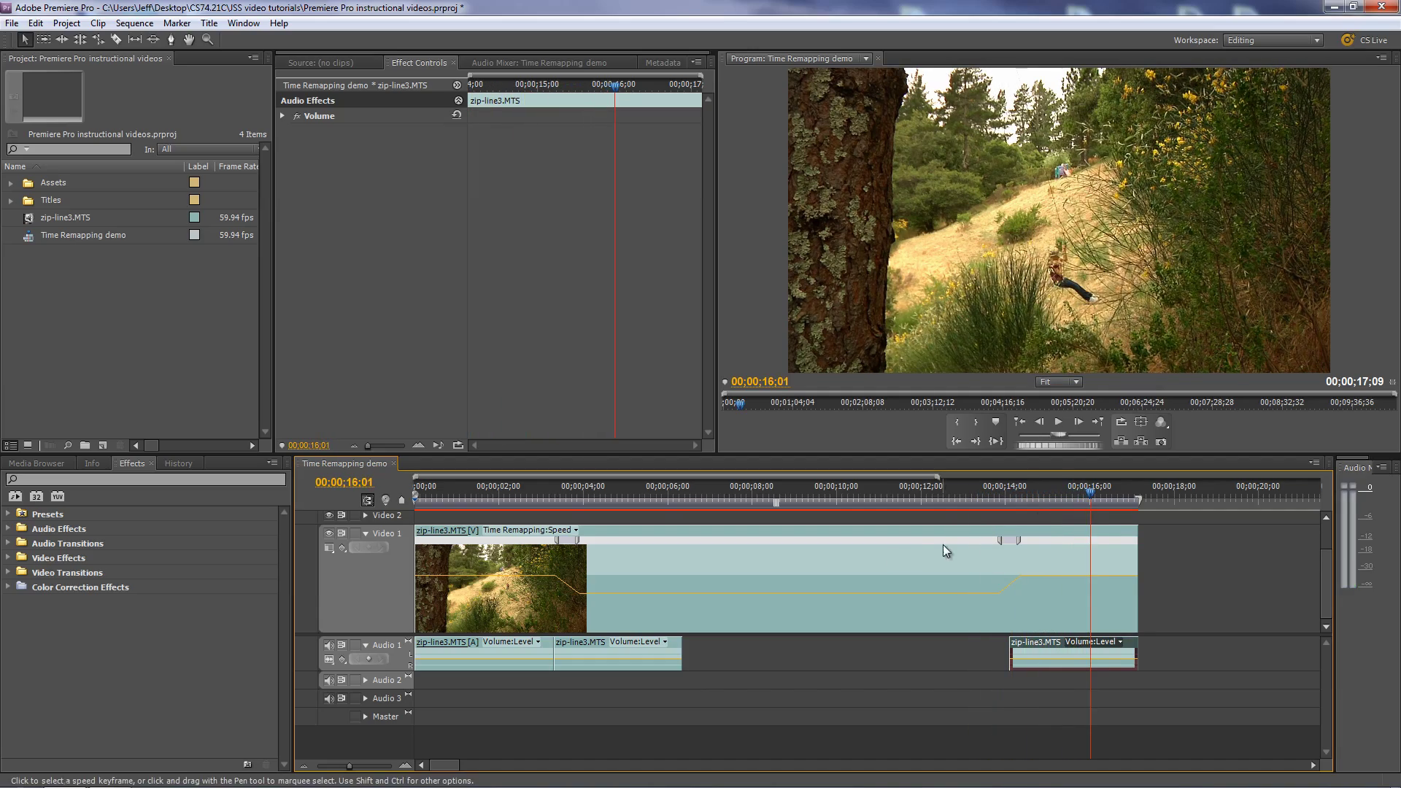
click(611, 496)
- Replay the opening, then move the middle Audio 1 clip down onto Audio 2
click(467, 497)
key(space)
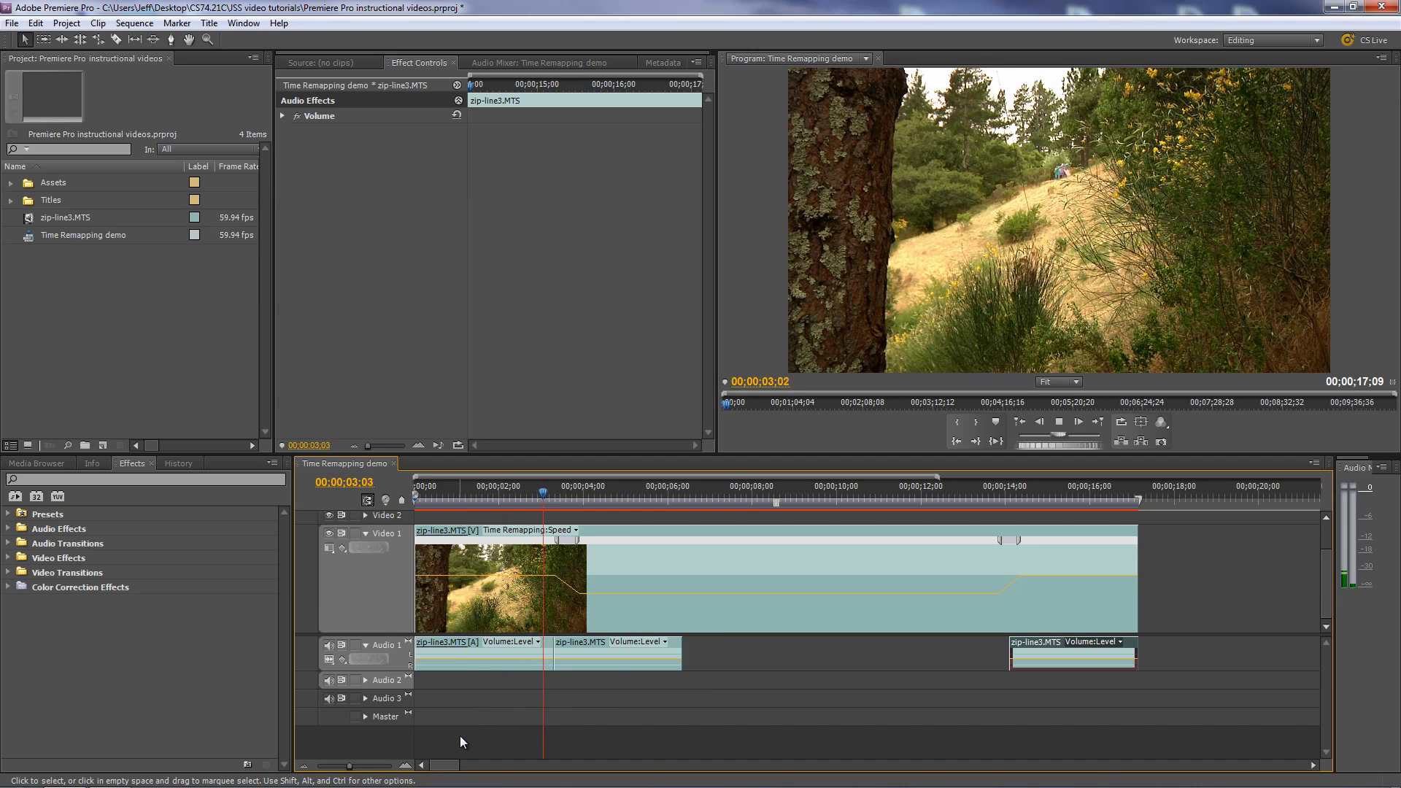
key(space)
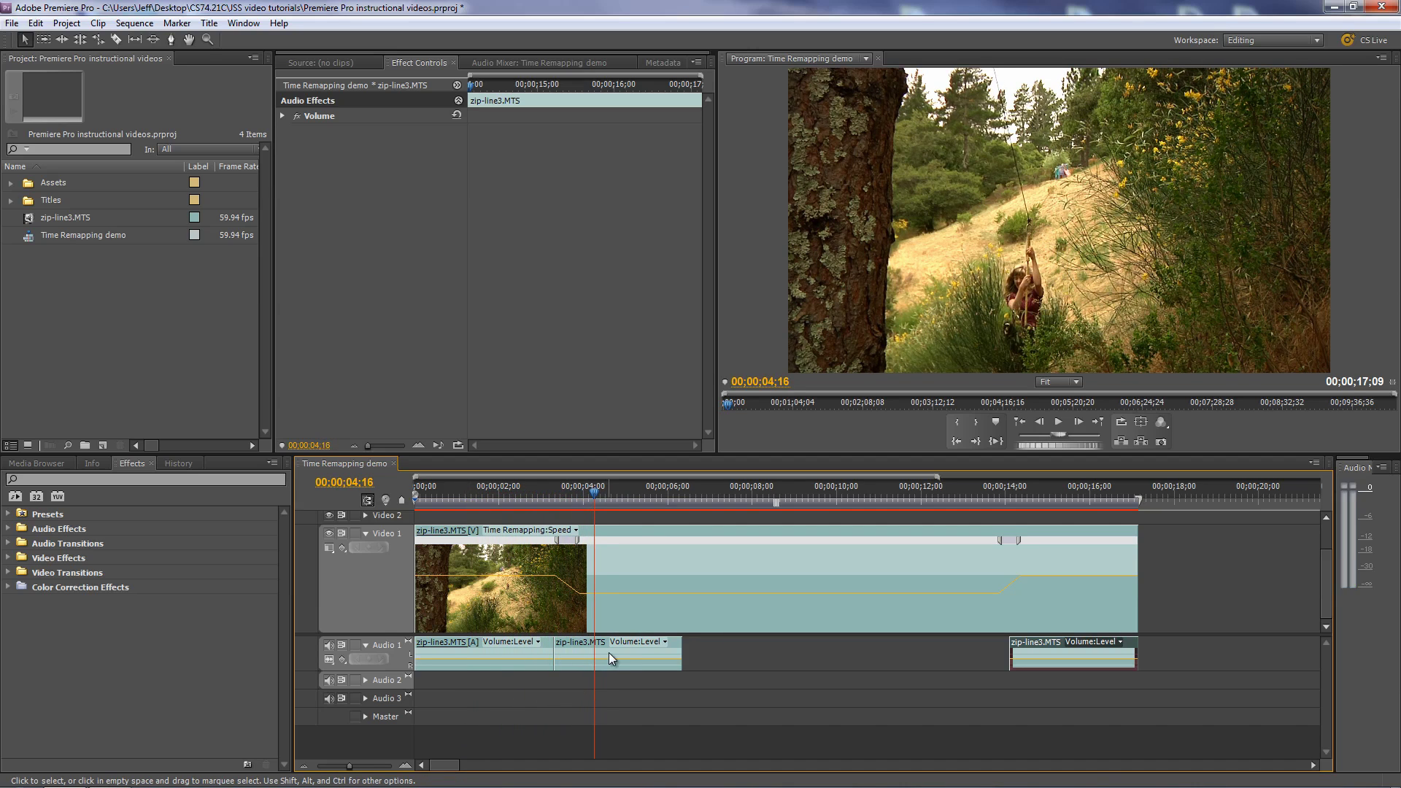
click(609, 653)
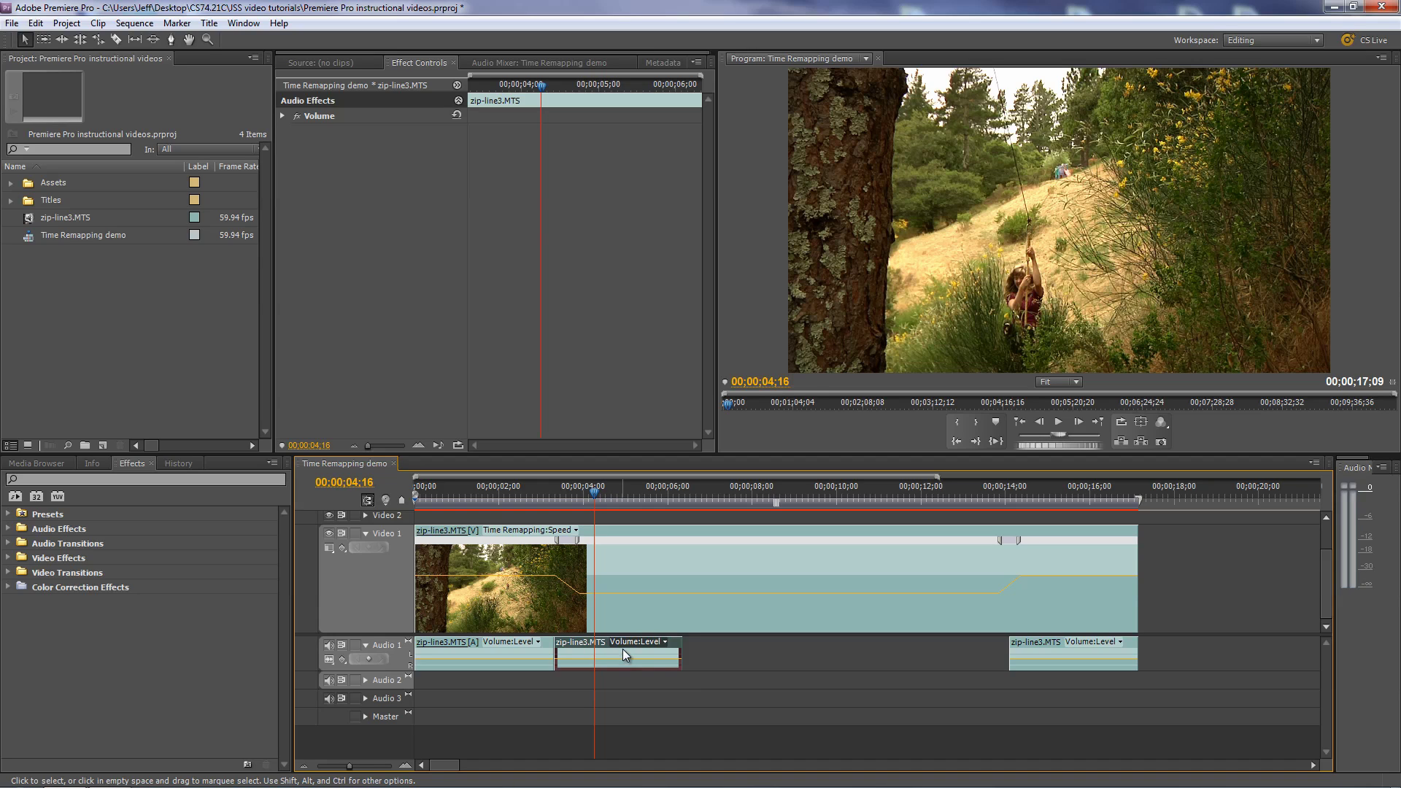
drag(623, 650, 623, 675)
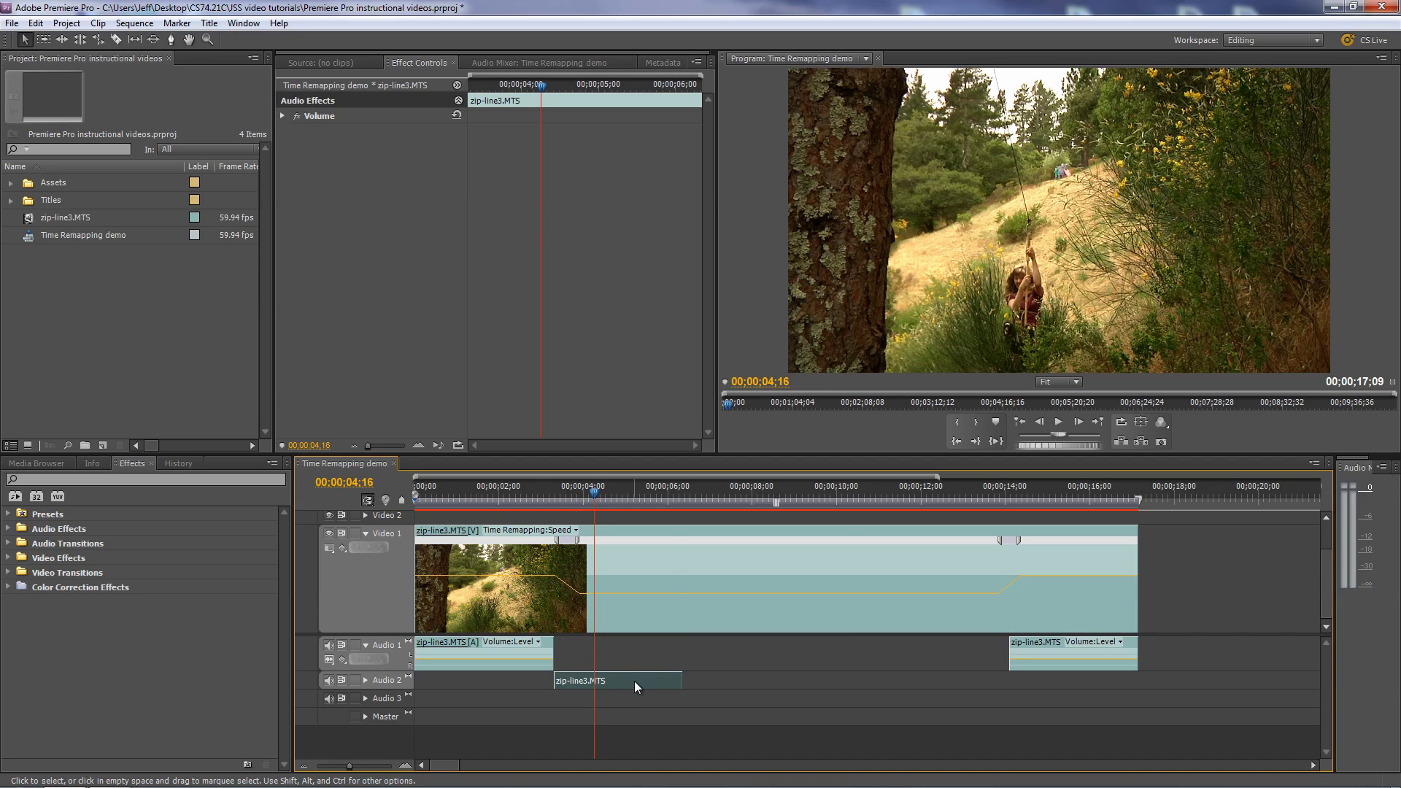
- Set the Audio 2 clip's speed to 25% with Maintain Audio Pitch enabled
right_click(635, 682)
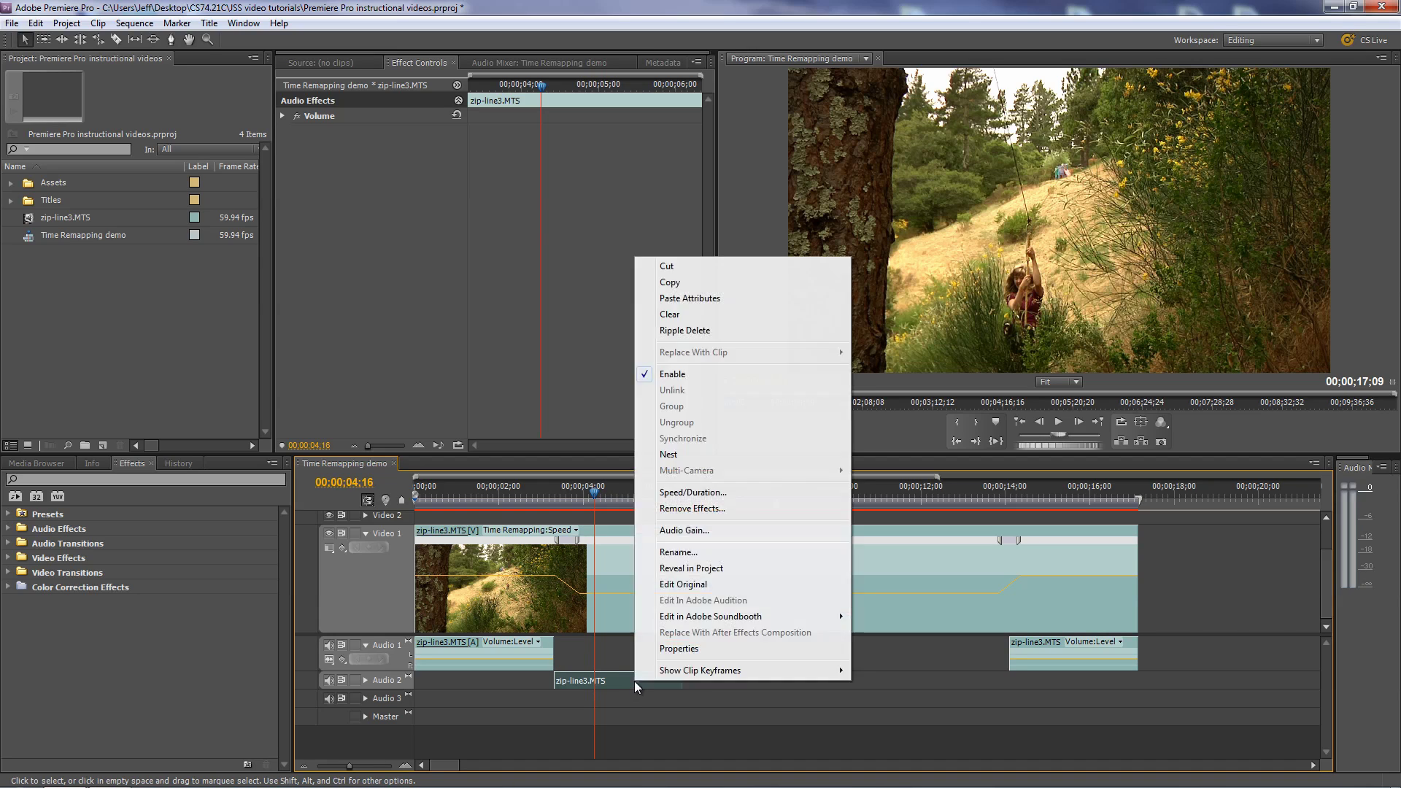
click(693, 492)
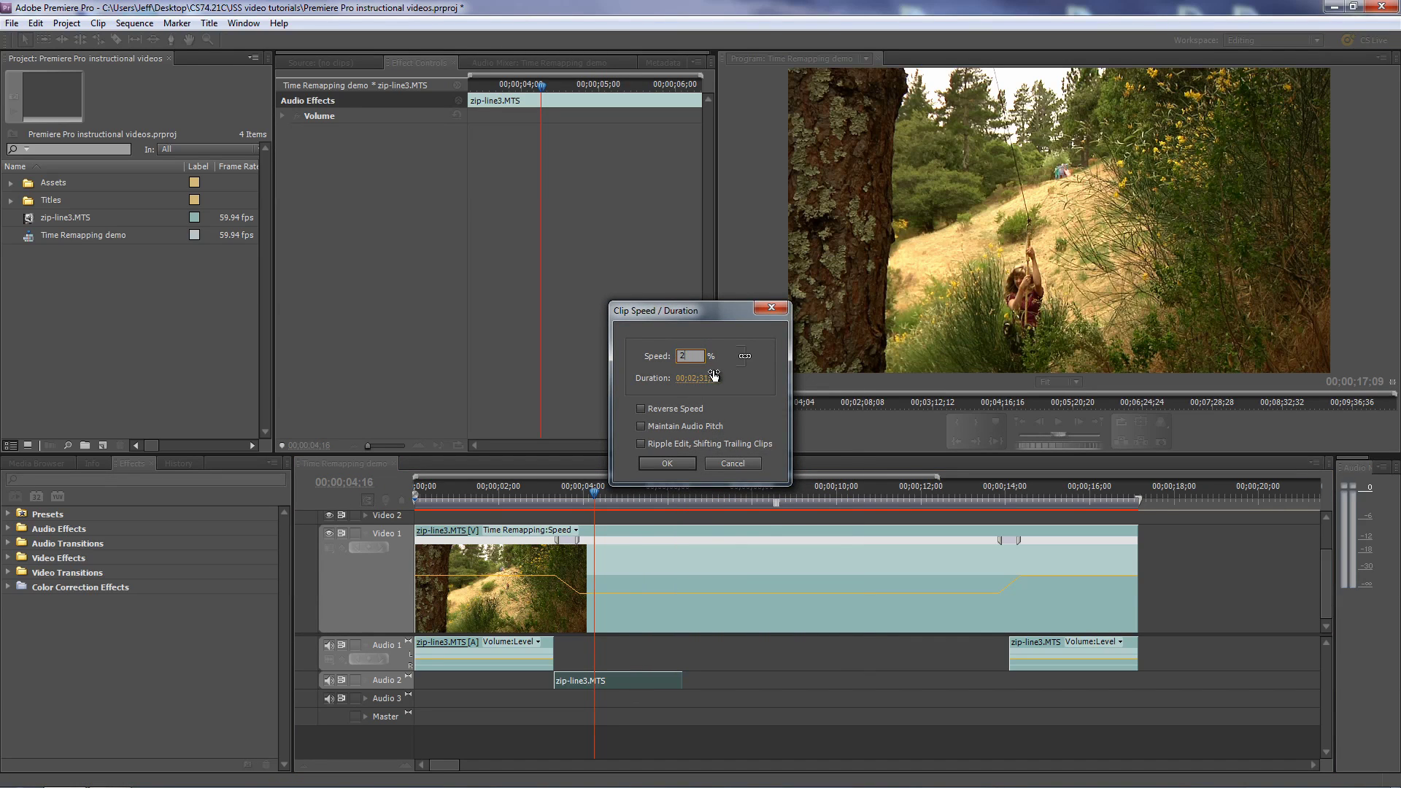
text(25)
click(642, 427)
click(667, 465)
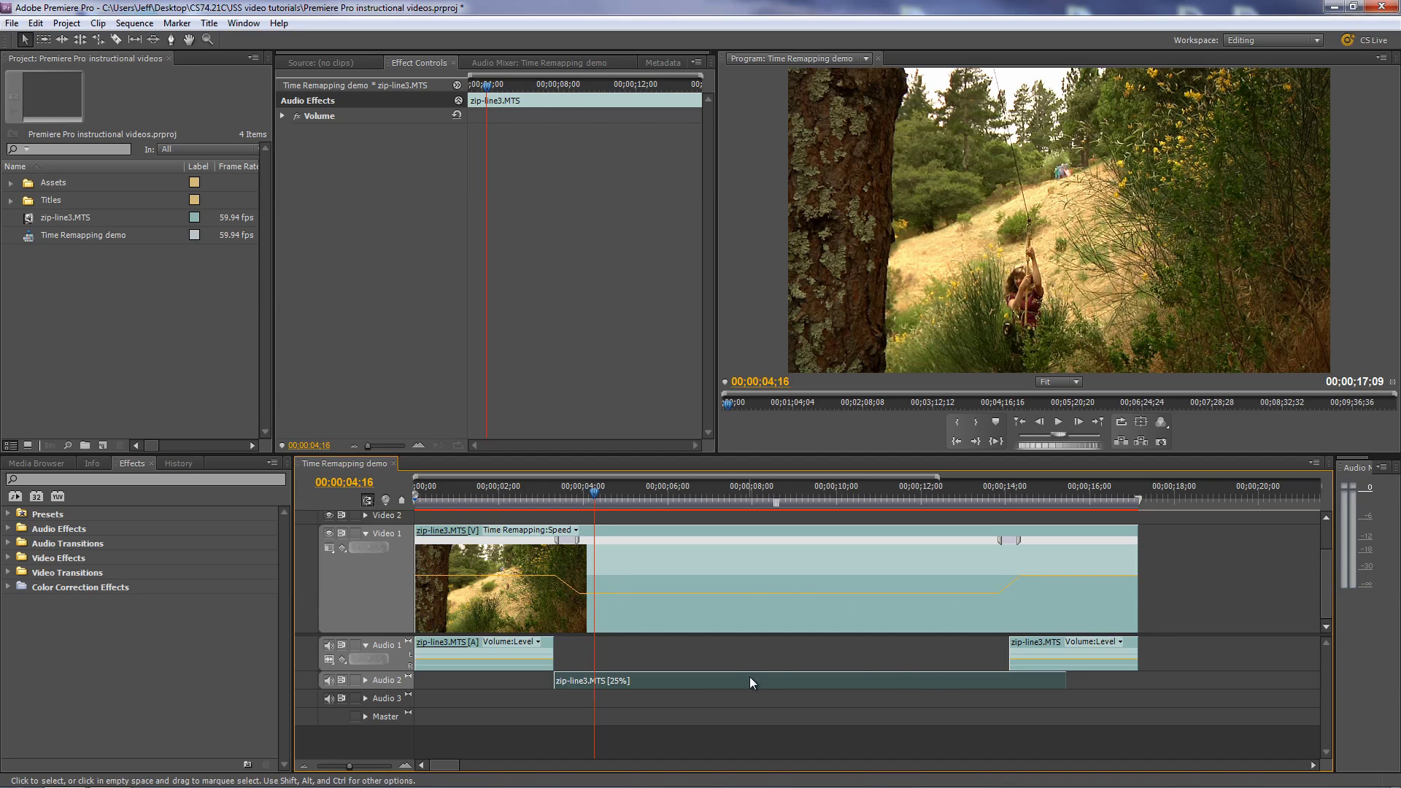
- Nudge the slowed audio clip a few frames earlier, review the edit, and expand Audio 2
drag(749, 680, 737, 681)
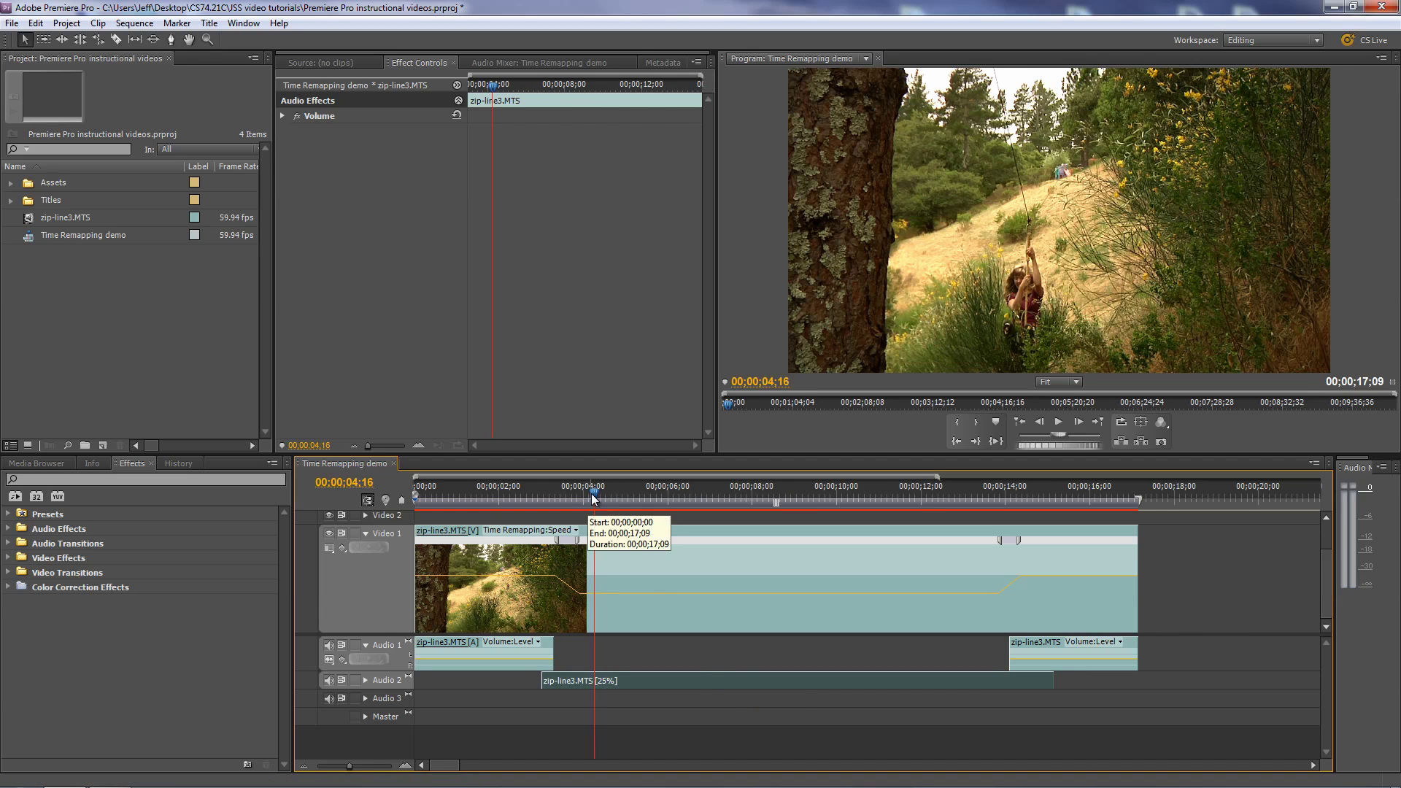
drag(593, 495, 542, 502)
key(Return)
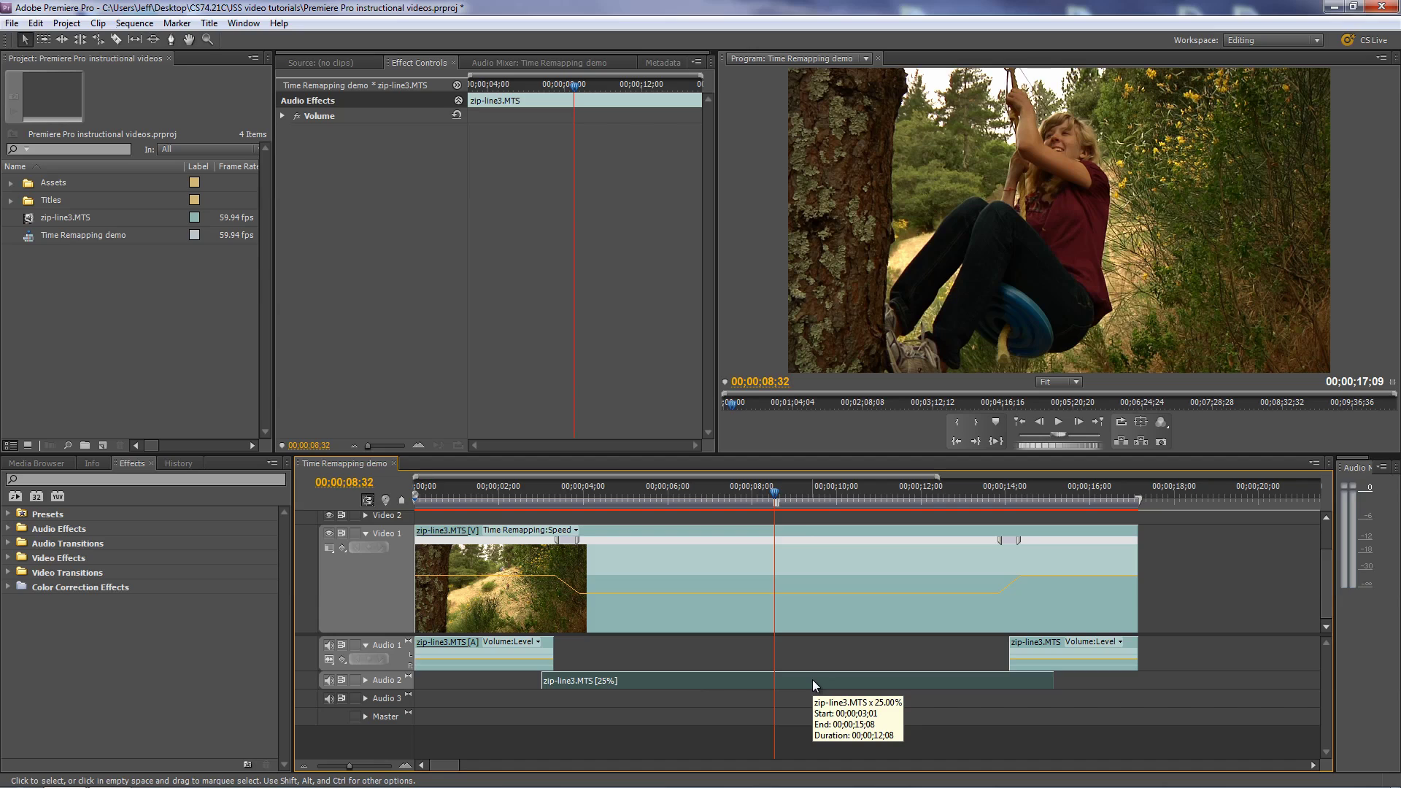
key(alt)
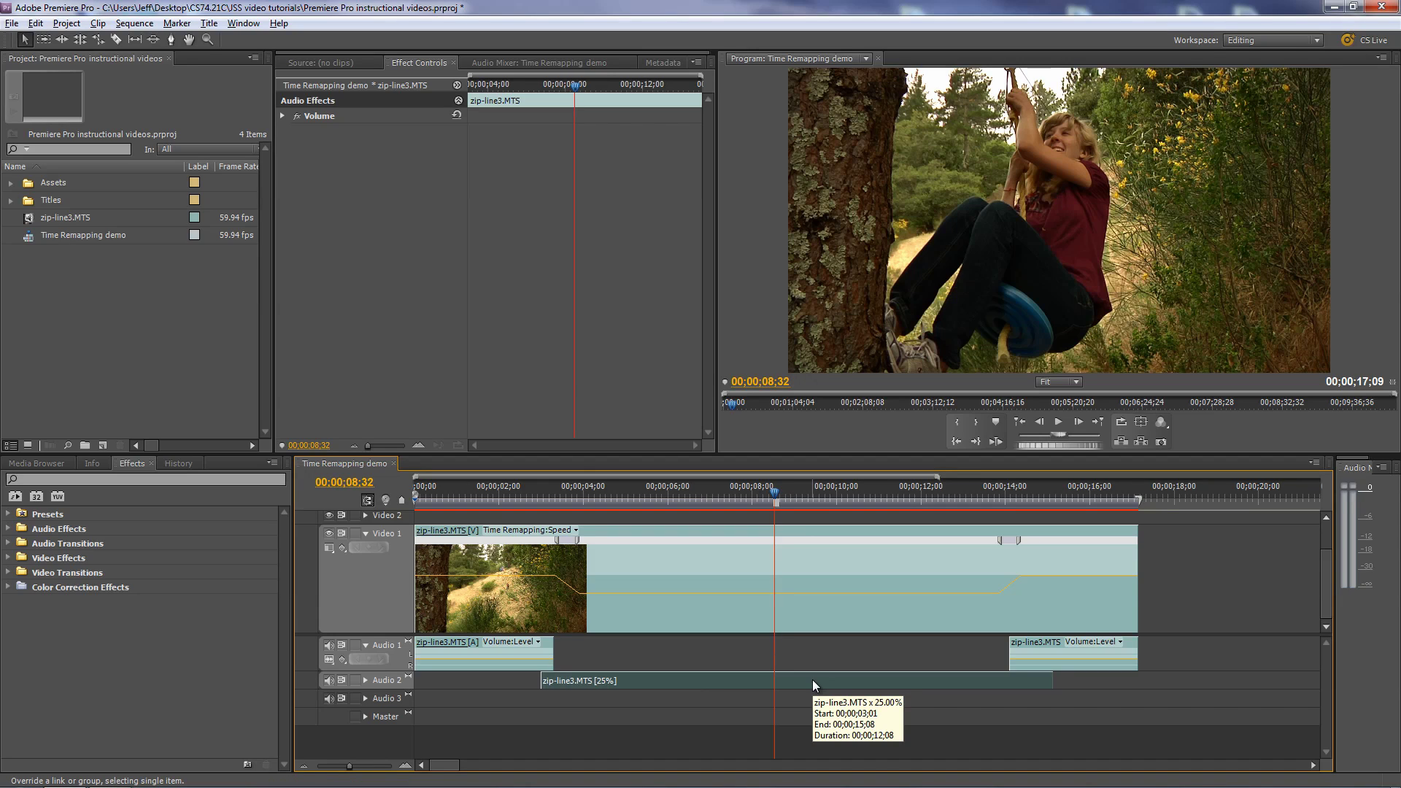
key(alt+Left)
key(alt+Left)
key(alt+Left)
key(alt+Left)
key(alt+Left)
key(alt+Left)
key(alt+Left)
key(alt+Left)
key(alt+Left)
key(alt+Left)
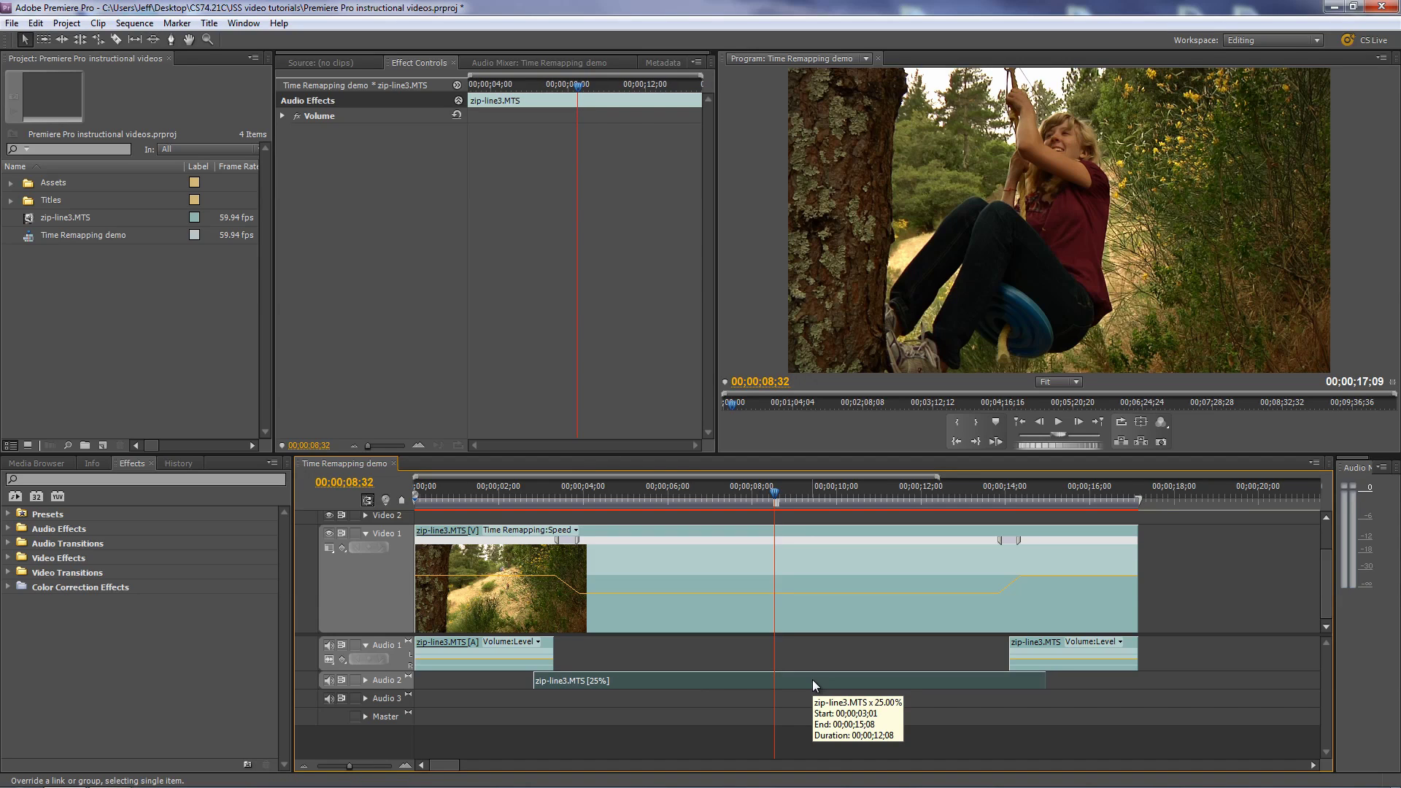
click(366, 681)
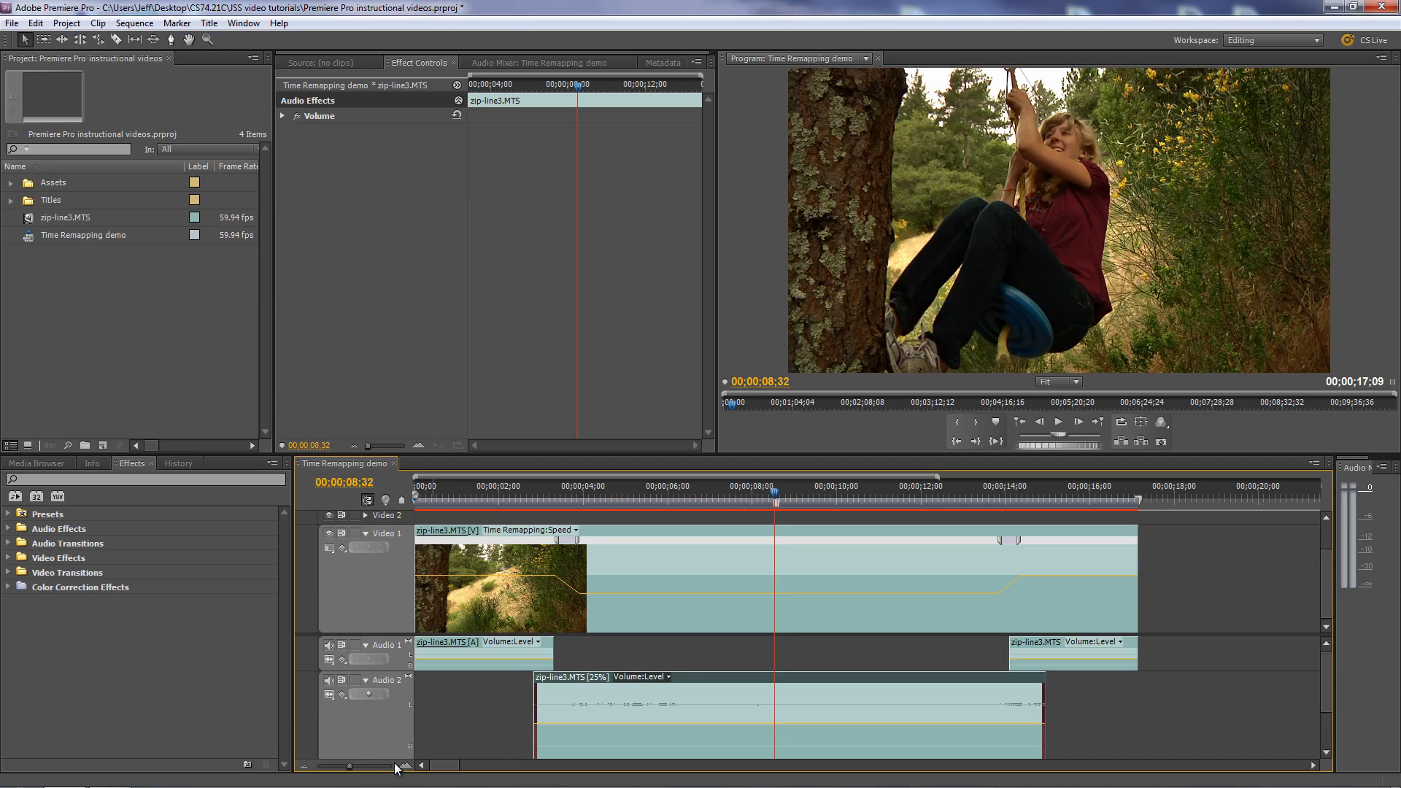
- Make Audio 2 taller and lengthen the first Audio 1 clip by 18 frames
drag(387, 705, 387, 759)
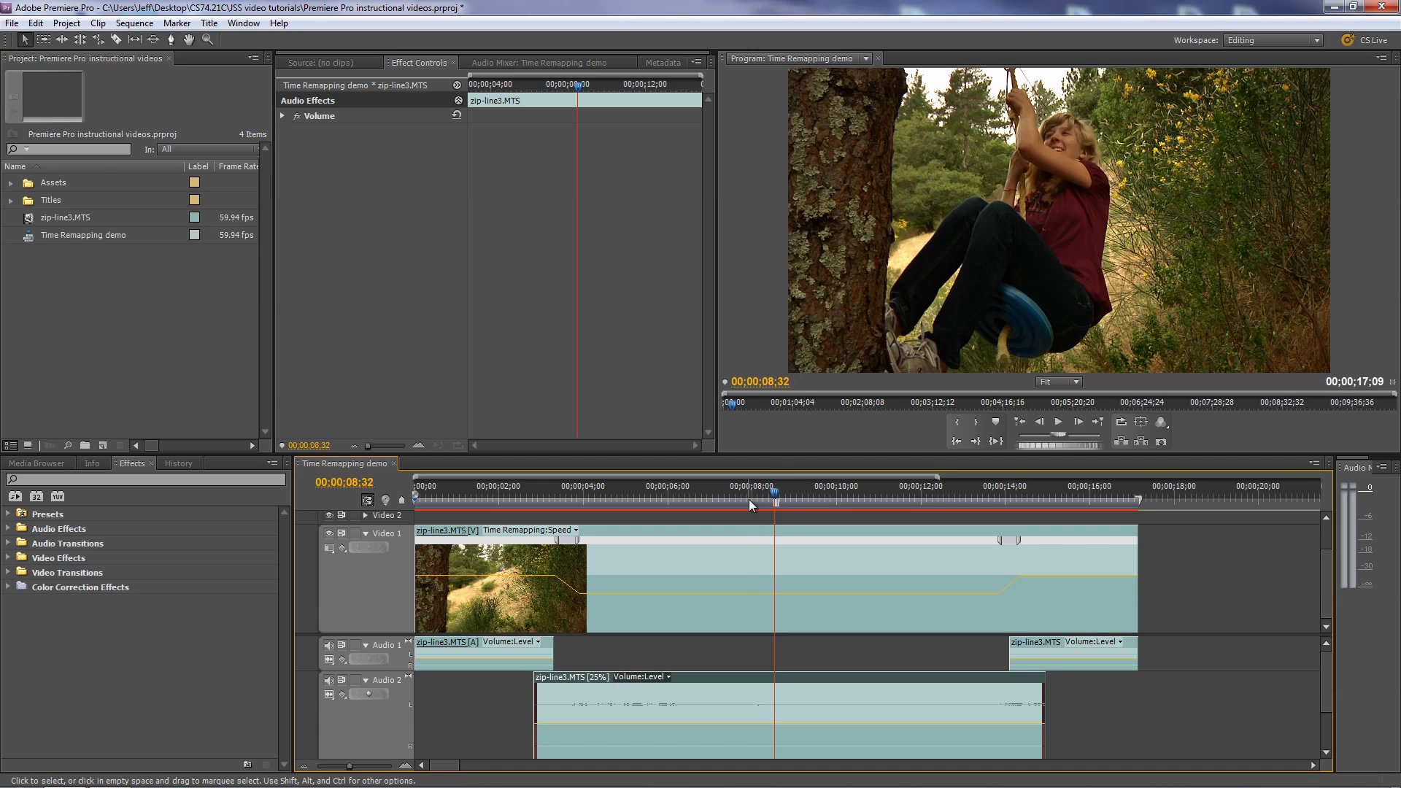
drag(778, 496, 515, 521)
key(space)
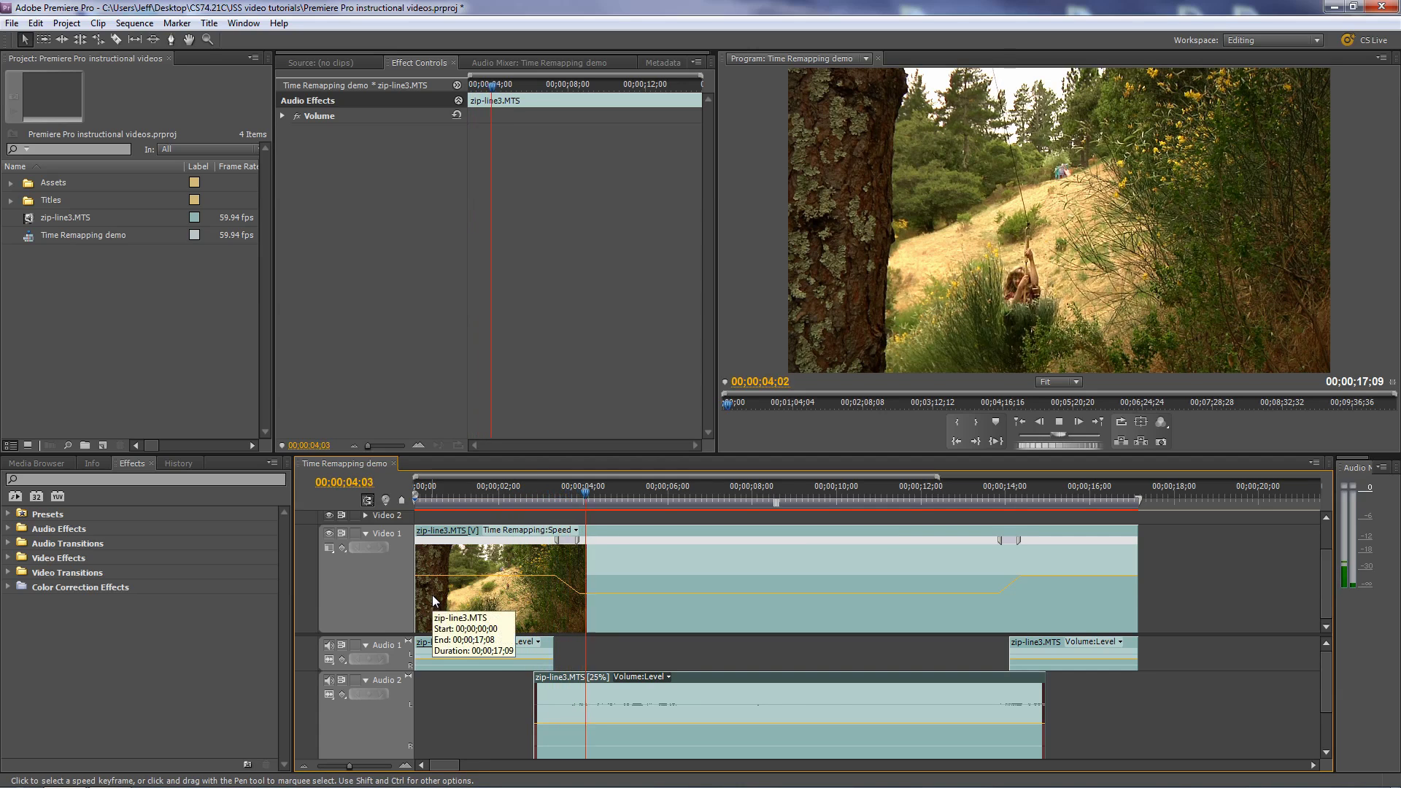
key(space)
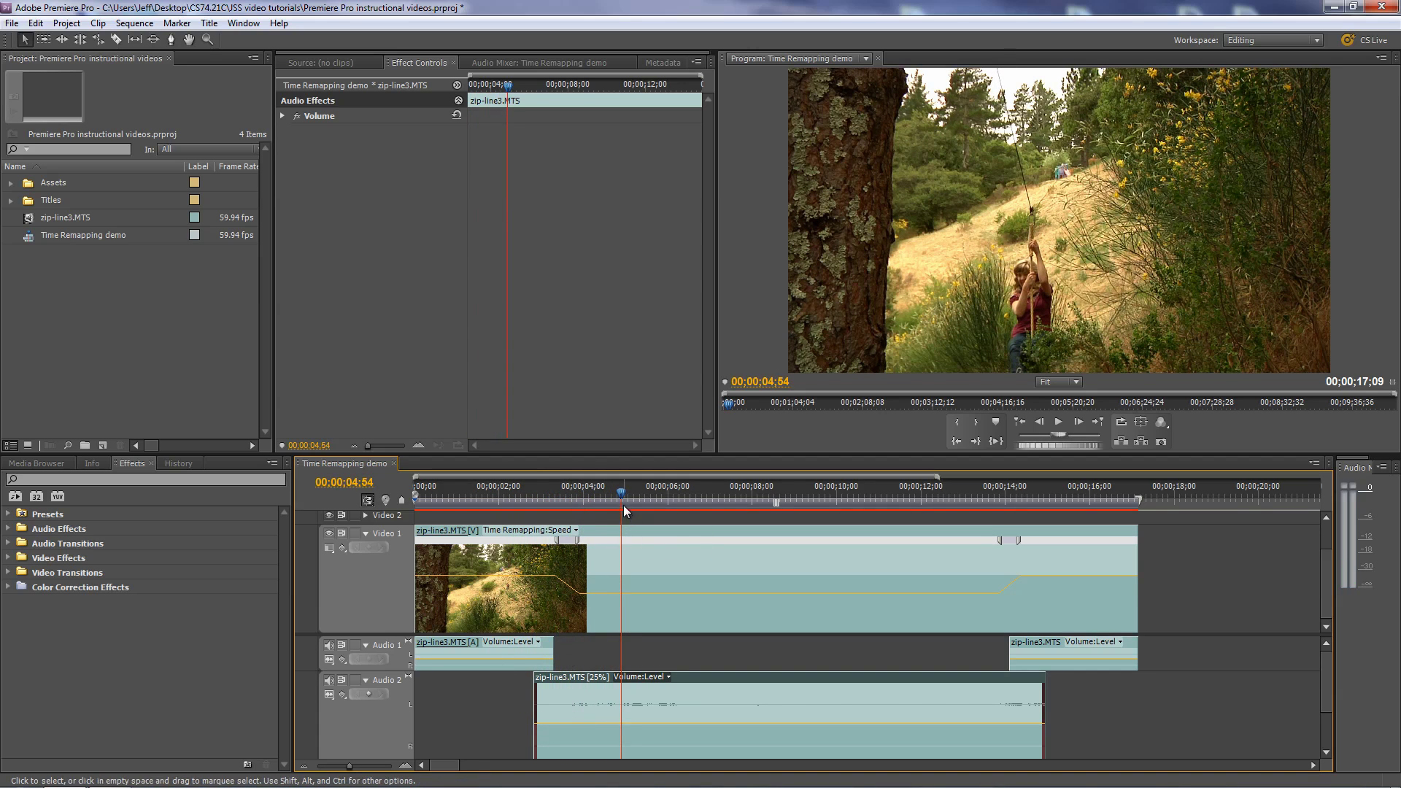
drag(552, 647, 551, 650)
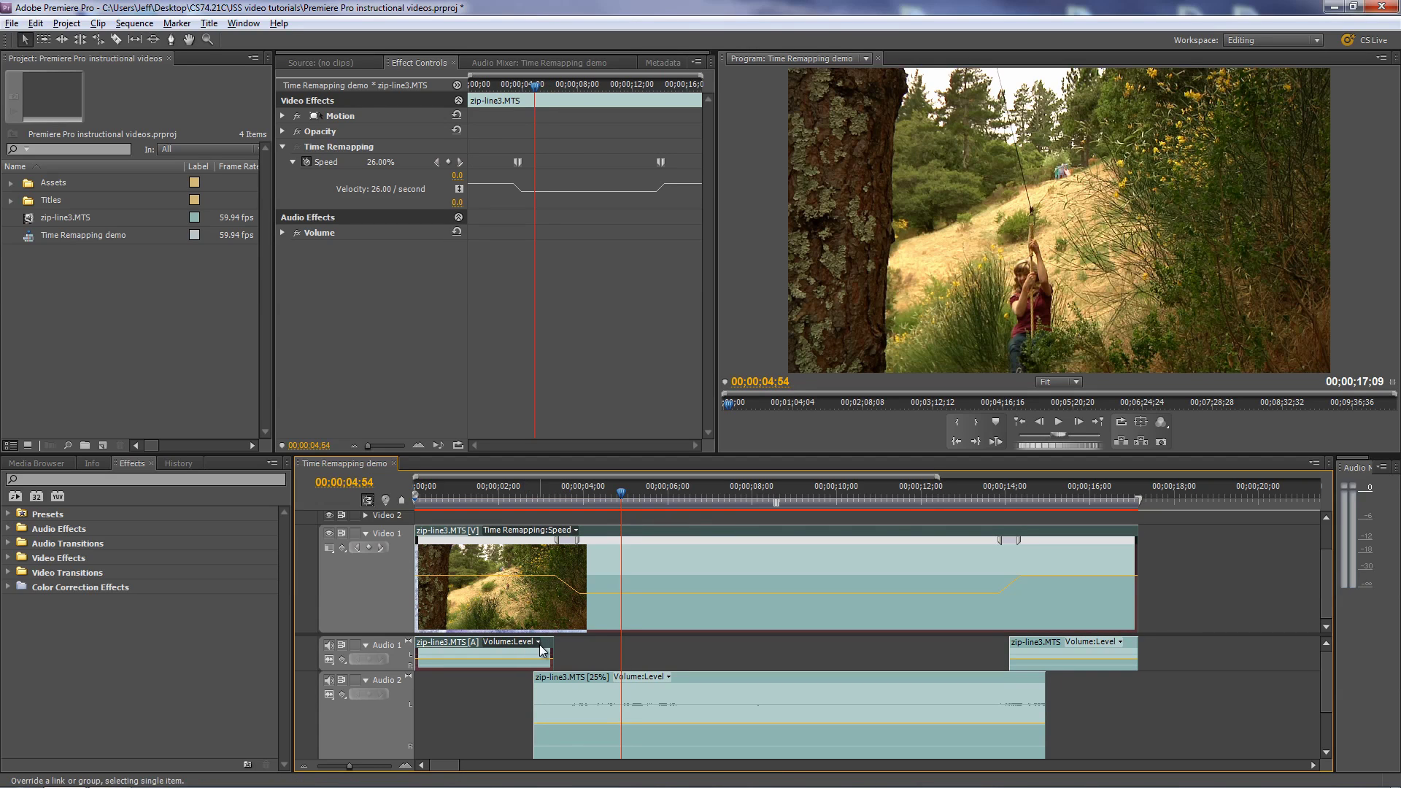
drag(553, 646, 579, 649)
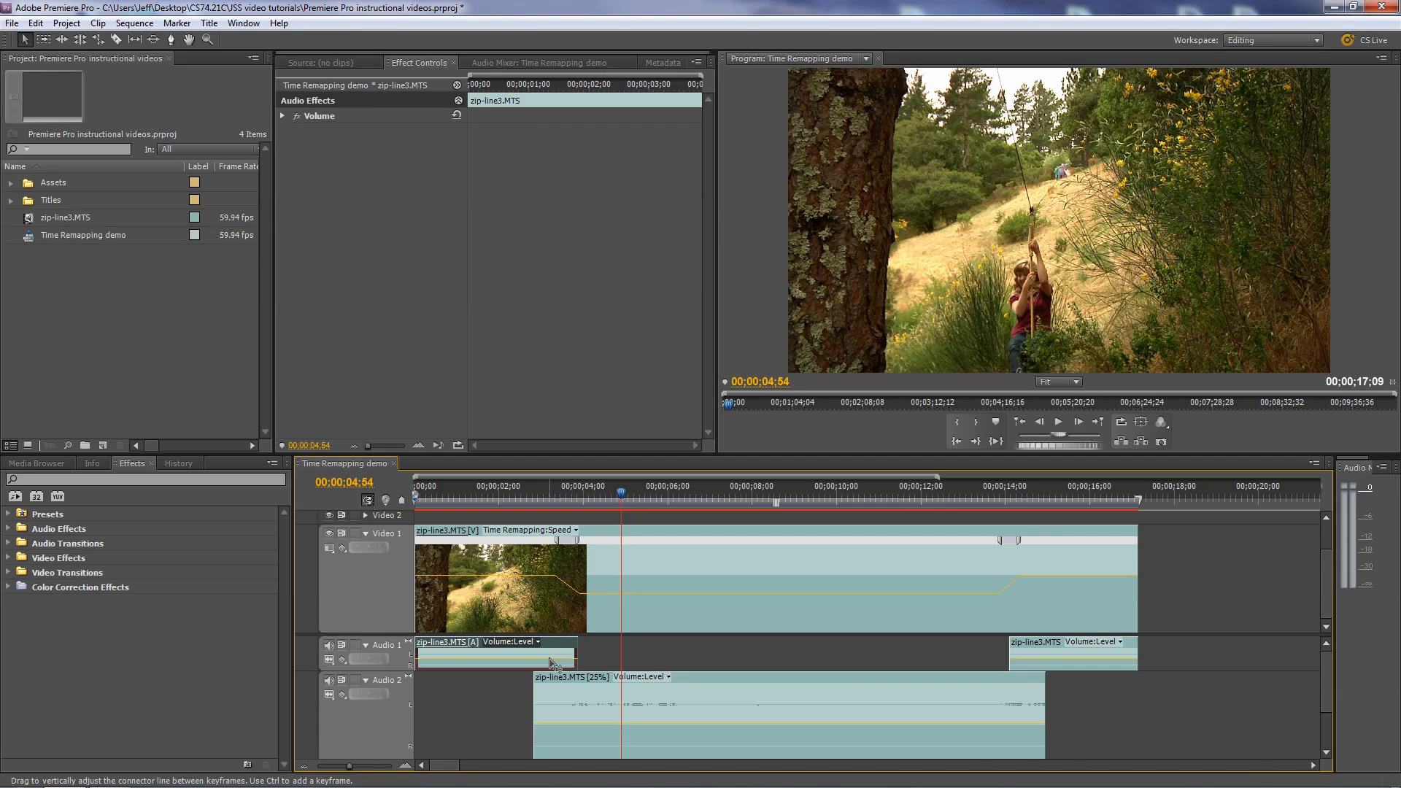
- Add volume keyframes to fade out the first Audio 1 clip's end and fade in the Audio 2 clip
mouse_move(553, 663)
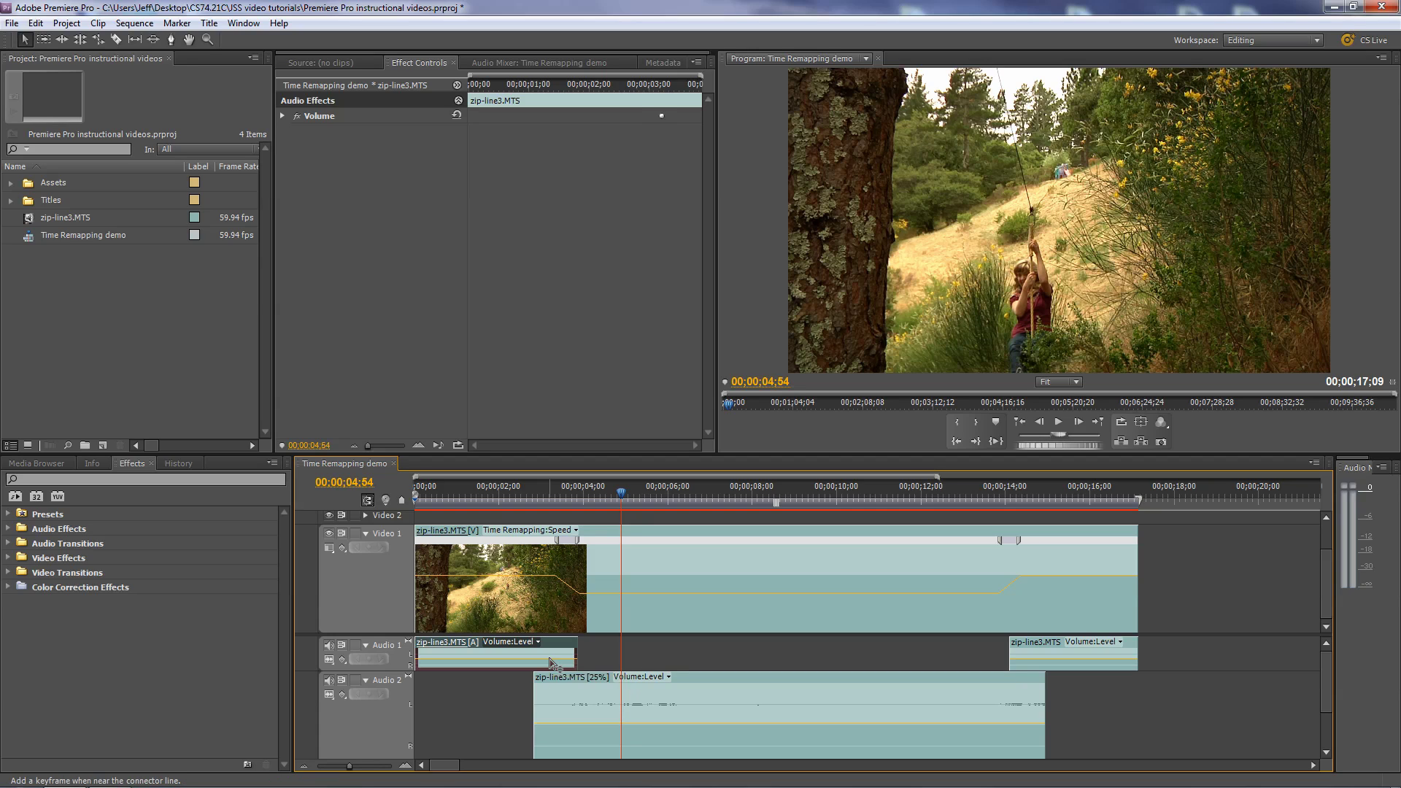
ctrl+click(550, 659)
ctrl+click(570, 659)
drag(570, 659, 570, 664)
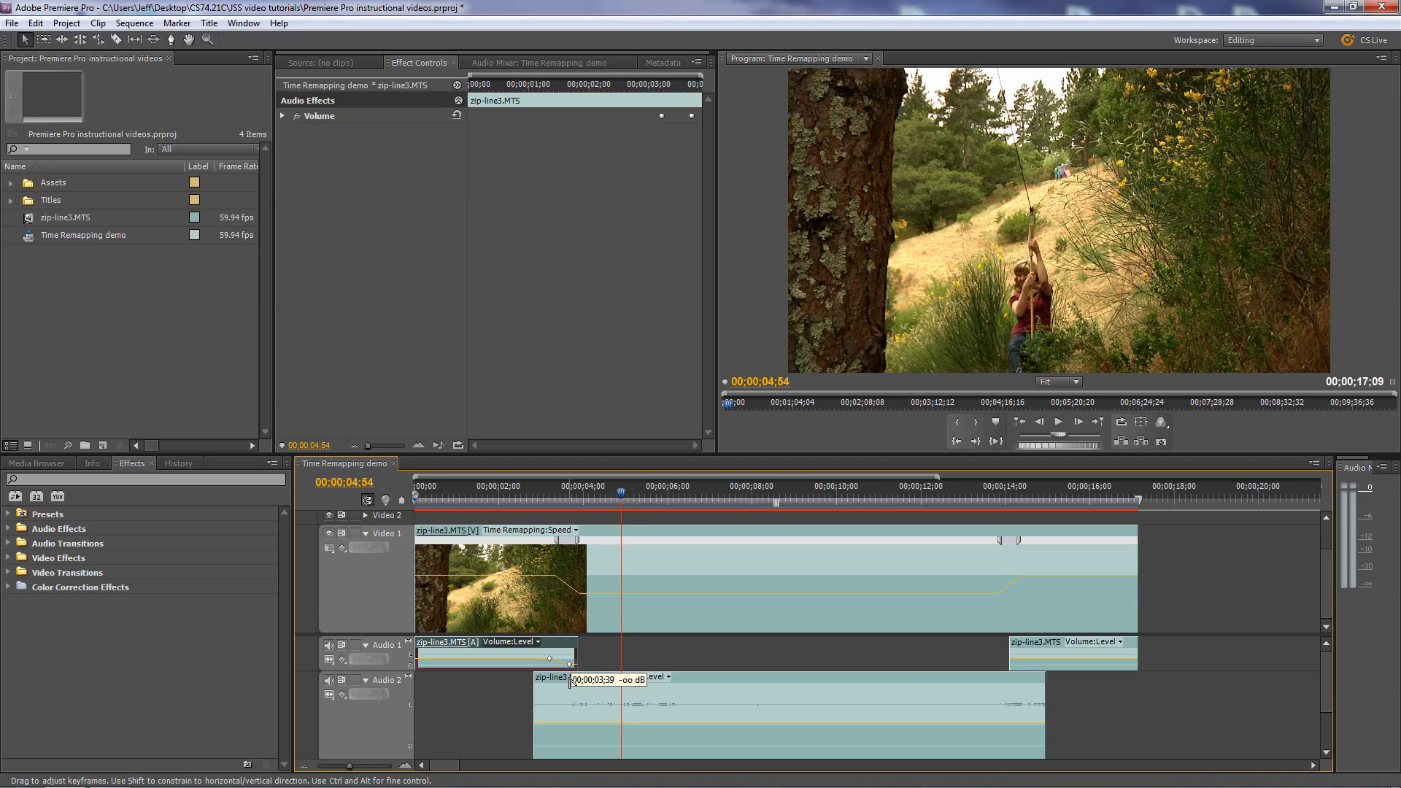
ctrl+click(575, 725)
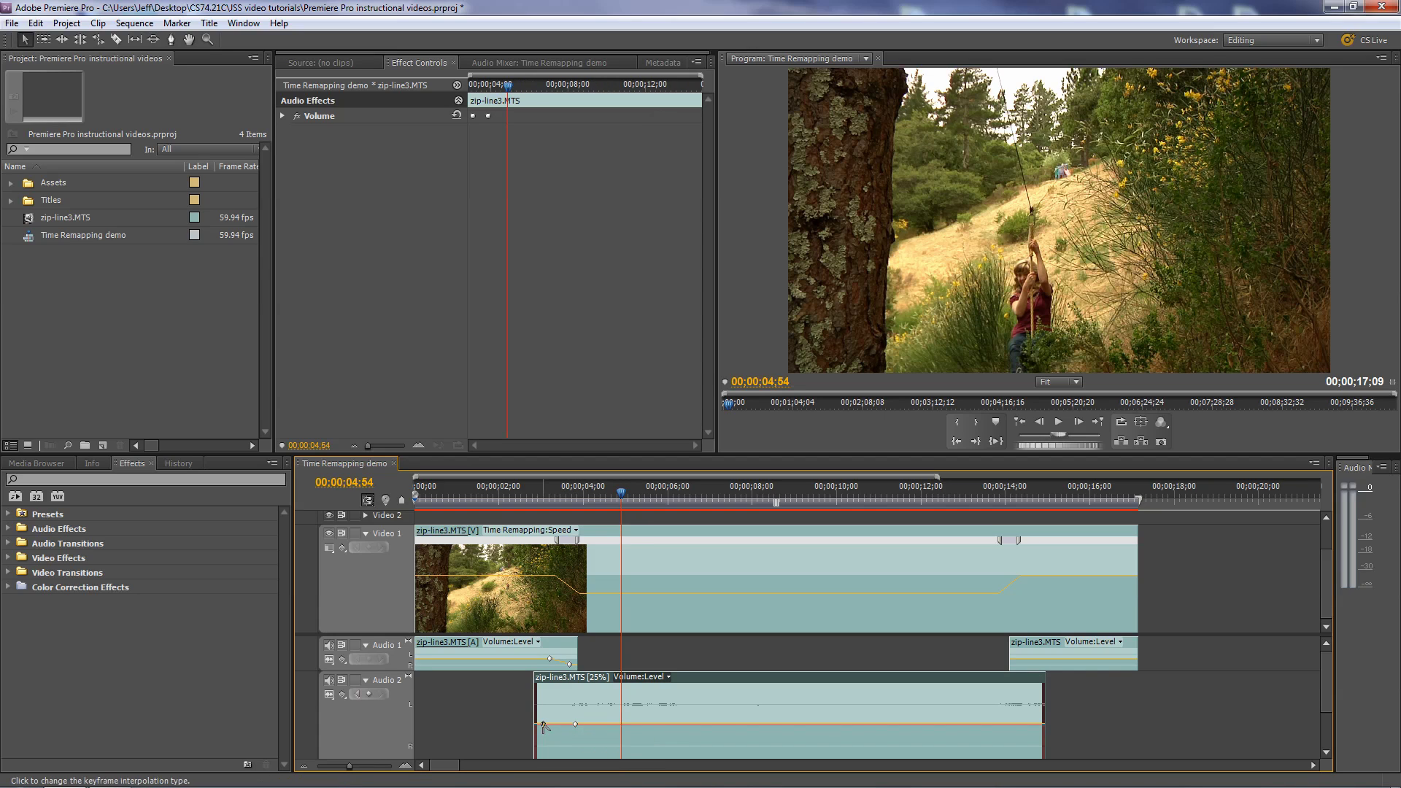
ctrl+click(544, 725)
drag(544, 725, 538, 756)
drag(584, 502, 556, 507)
key(space)
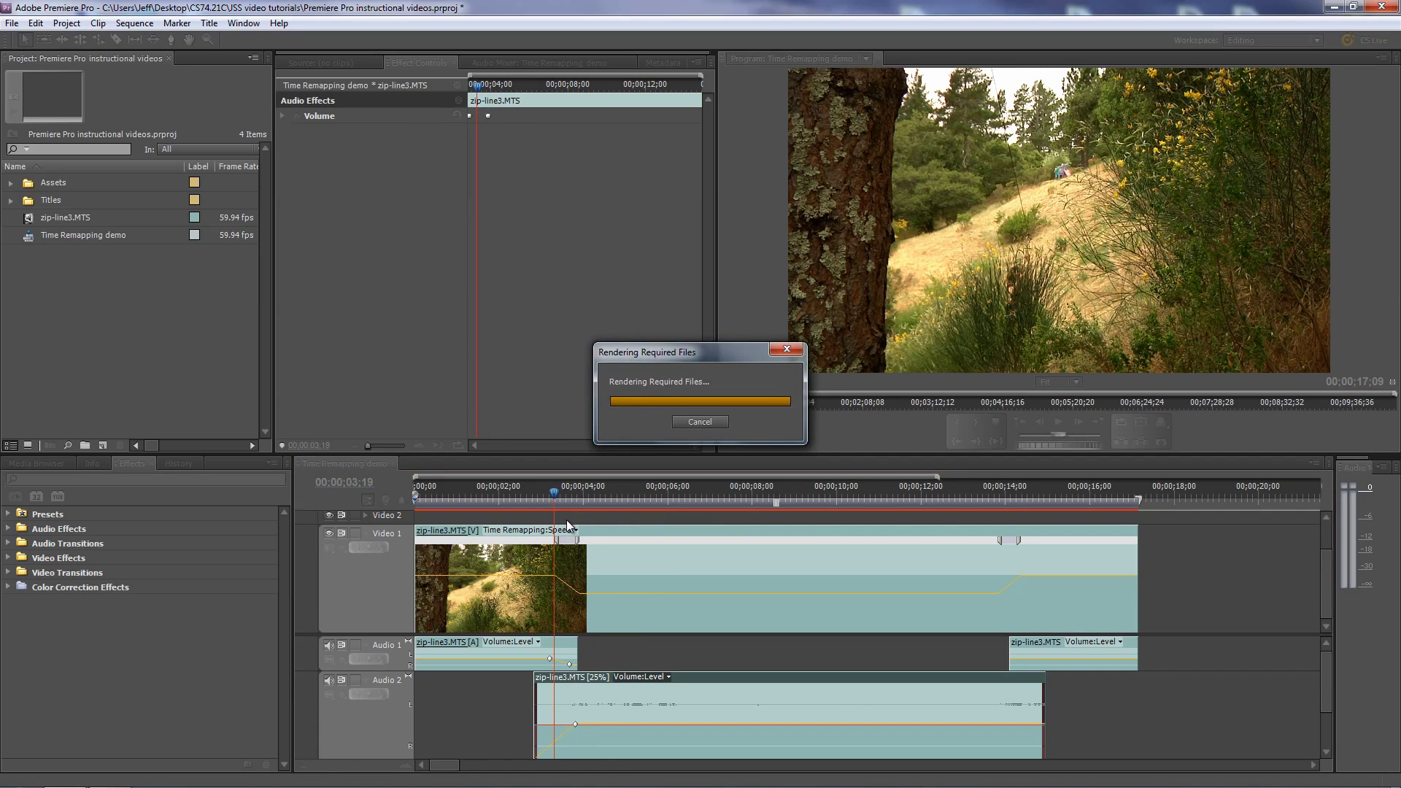
key(space)
drag(620, 496, 780, 566)
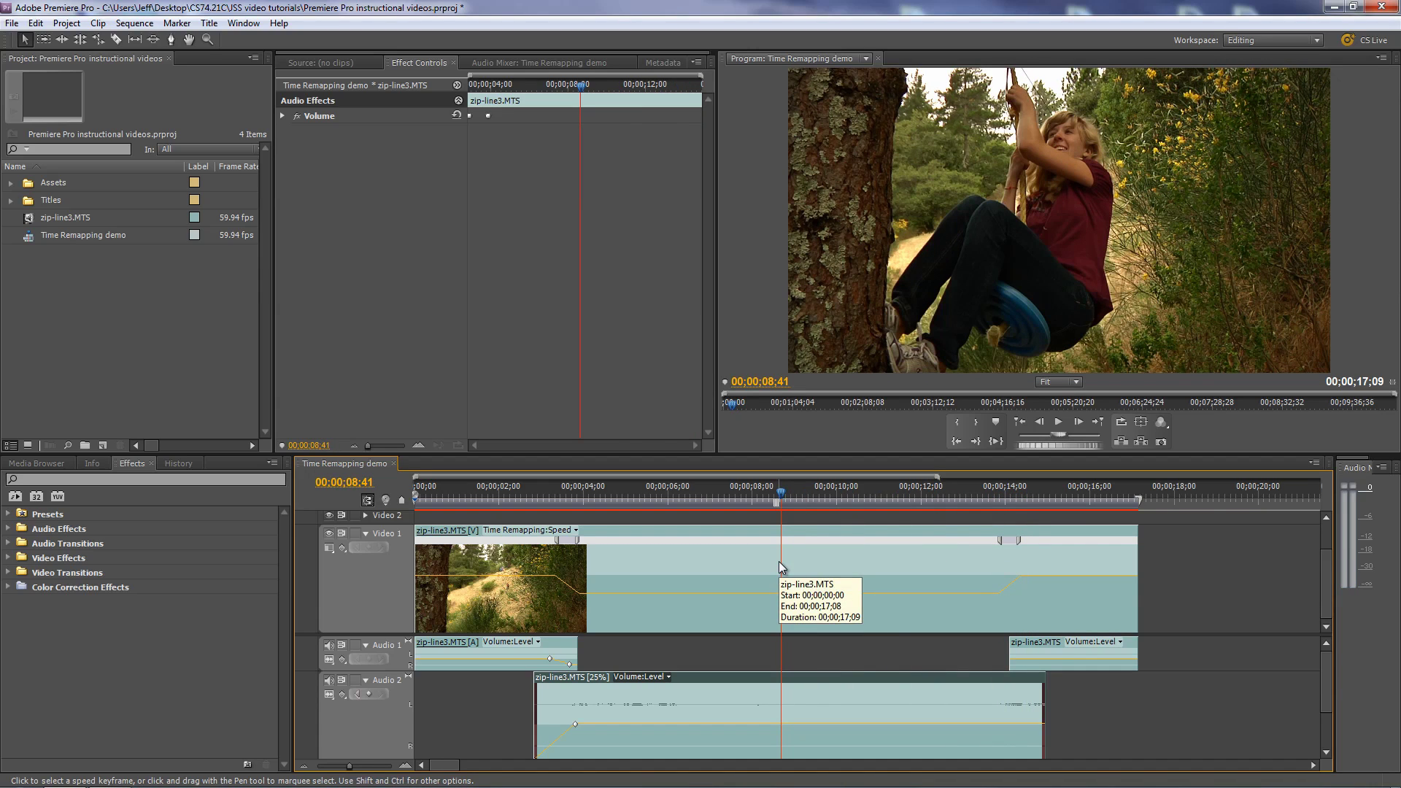